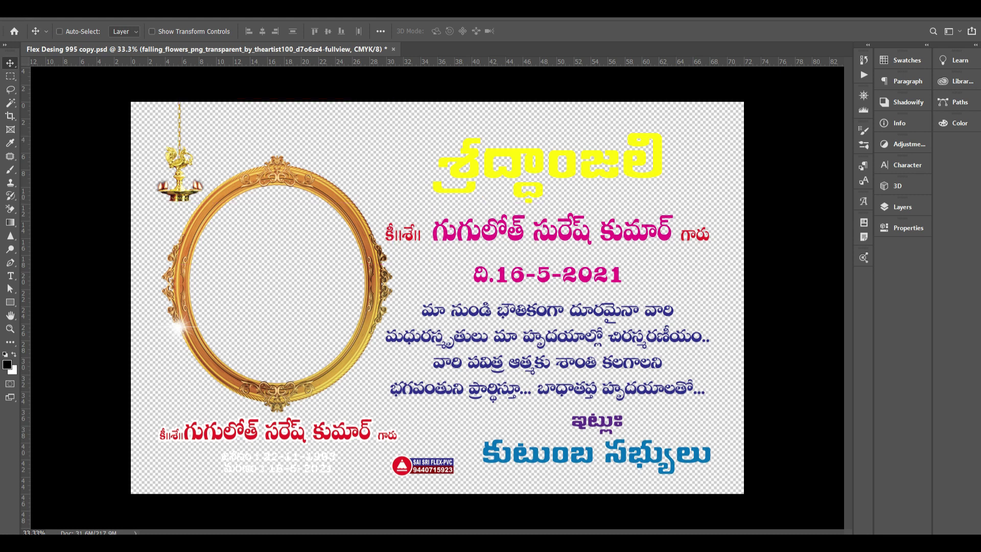
Step: Start a new document from the Print presets with a width of 6*12 and a height of 4*12 inches
left_click(32, 21)
left_click(52, 25)
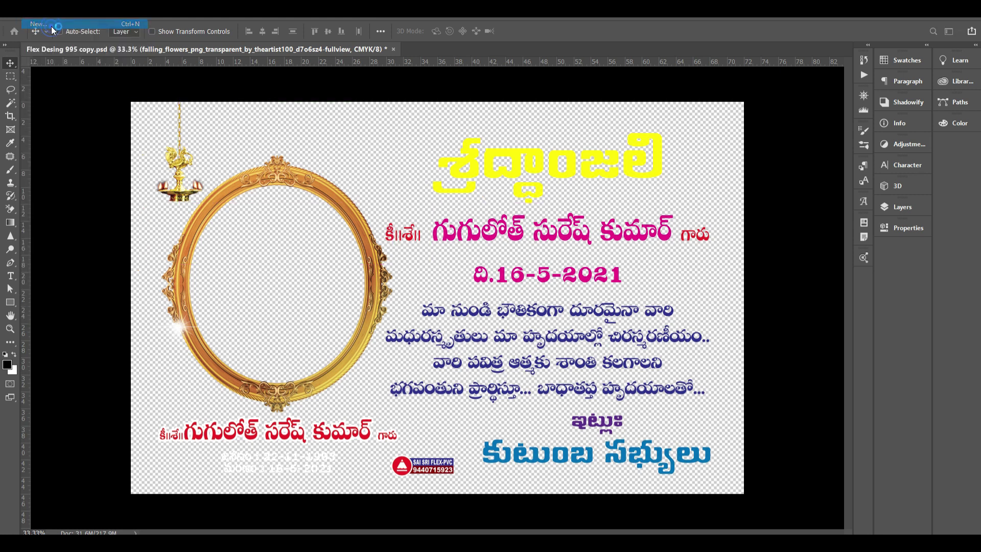
left_click_drag(517, 145, 555, 111)
left_click(517, 137)
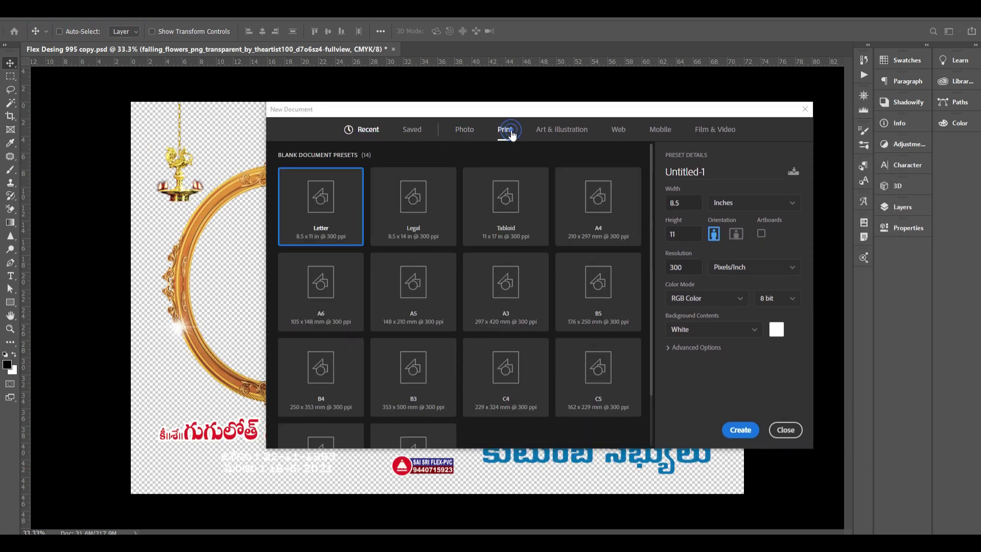
left_click(694, 202)
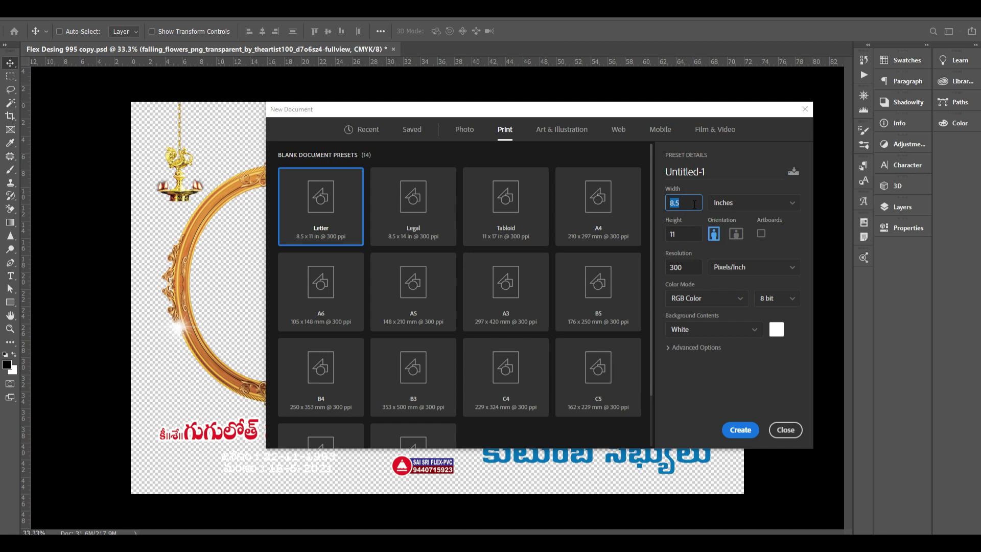
left_click_drag(694, 203, 646, 211)
left_click_drag(693, 203, 637, 209)
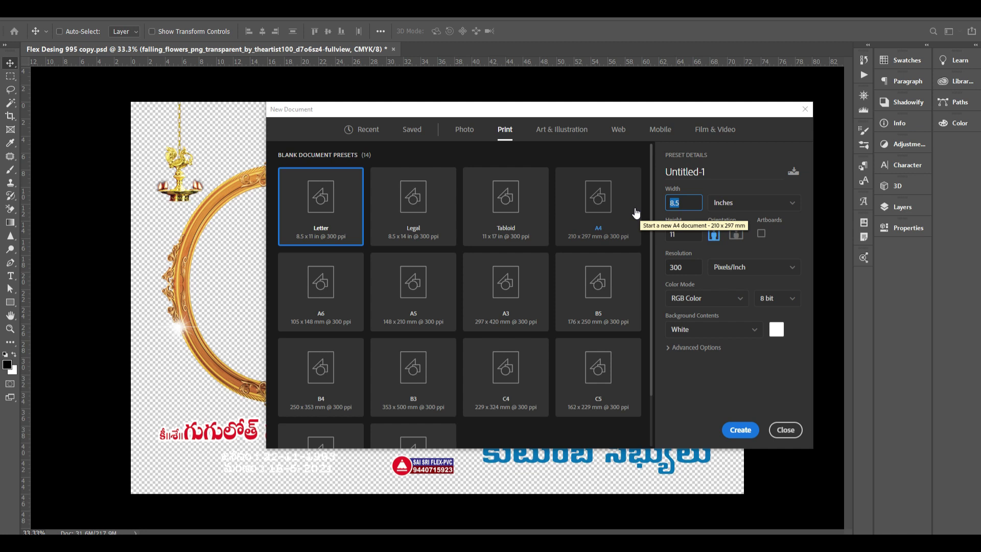
type("6")
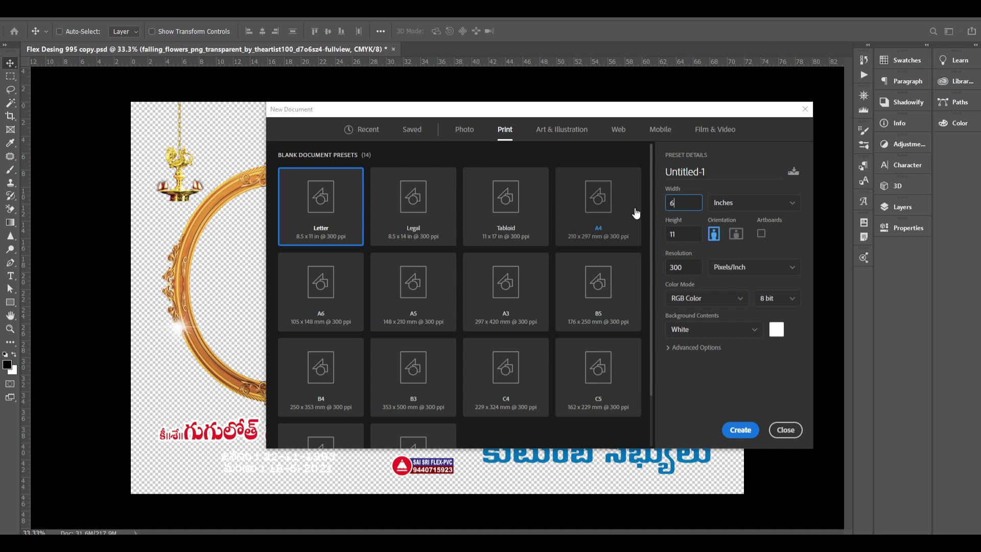
key("BackSpace")
type("6*12")
key("Tab")
type("4")
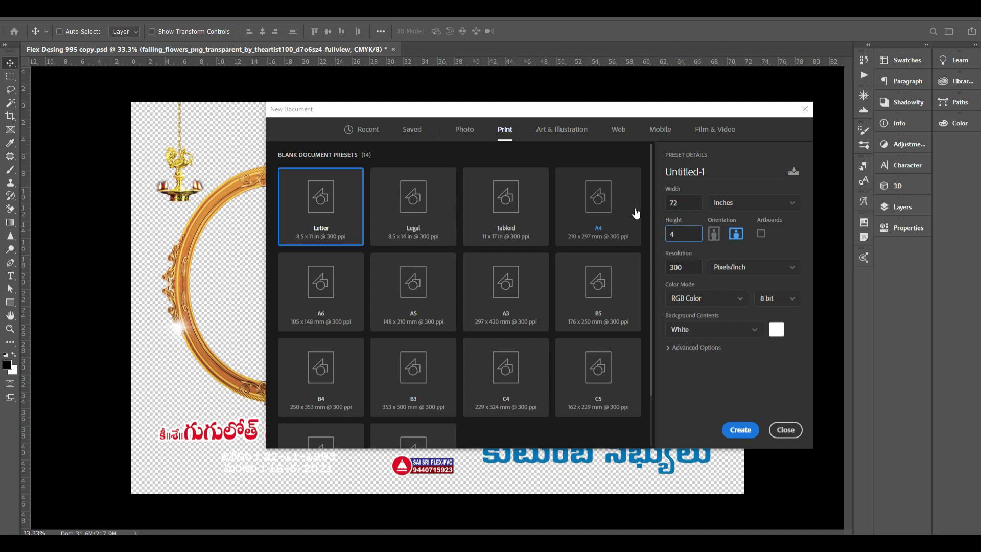
type("*12")
key("Tab")
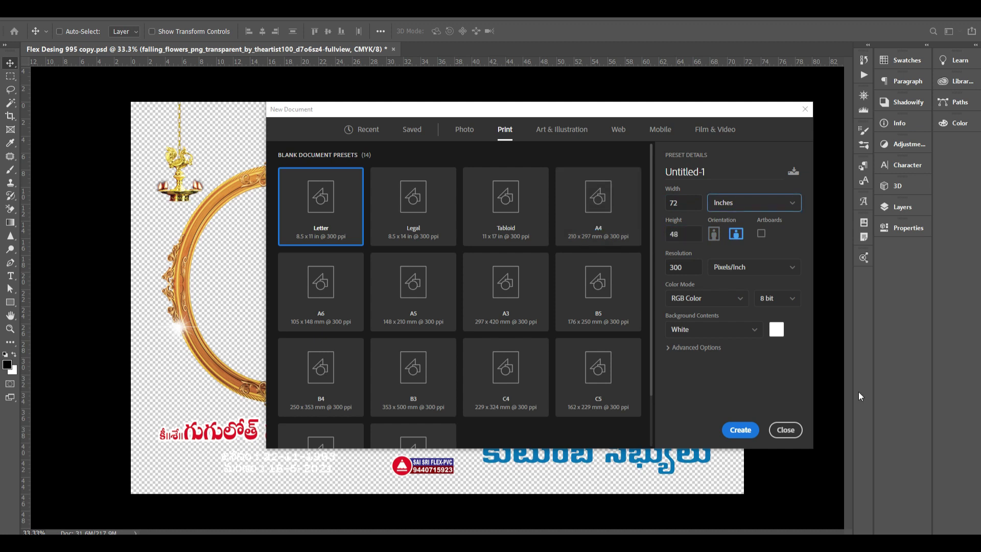
Step: Set the resolution to 50 pixels/inch and the color mode to CMYK Color, and create the document
key("Tab")
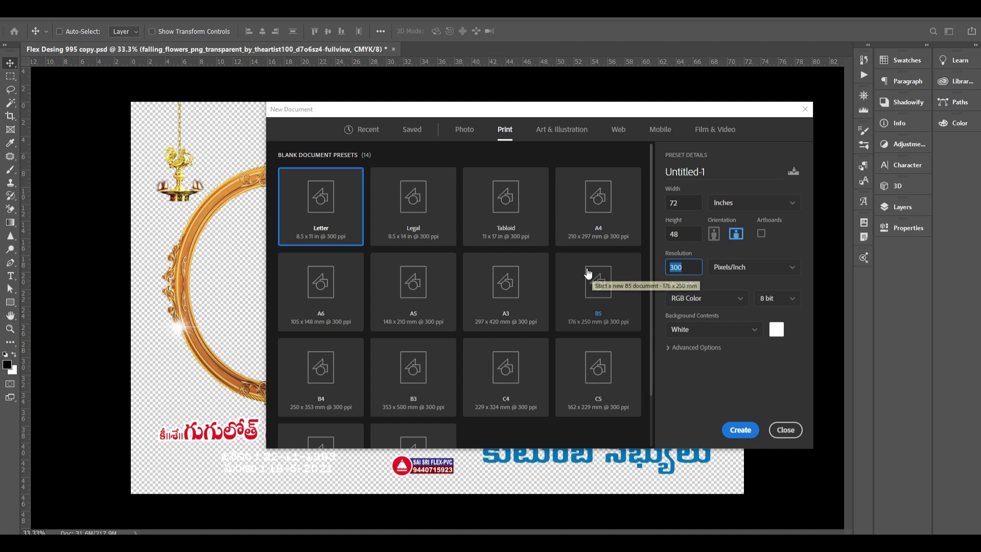
type("50")
key("Tab")
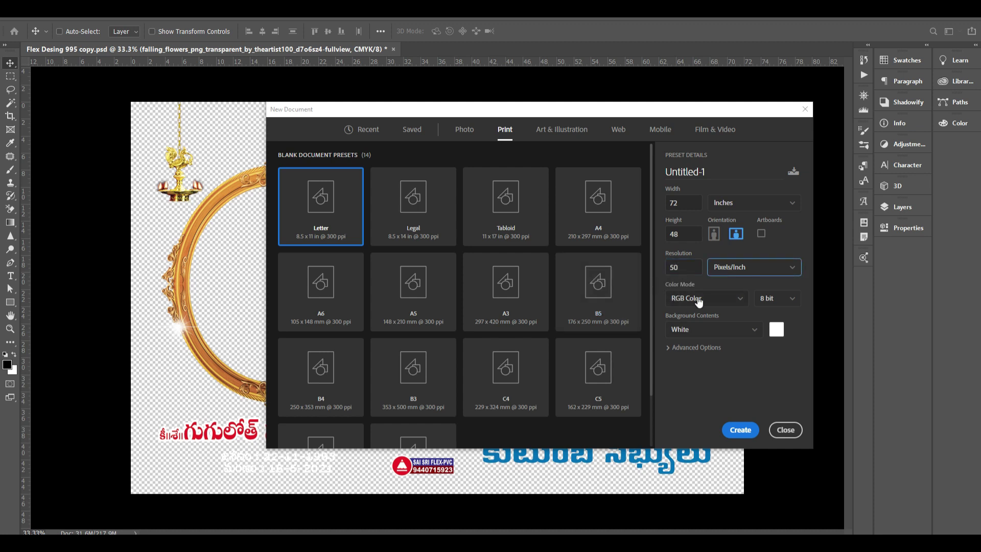
left_click(699, 301)
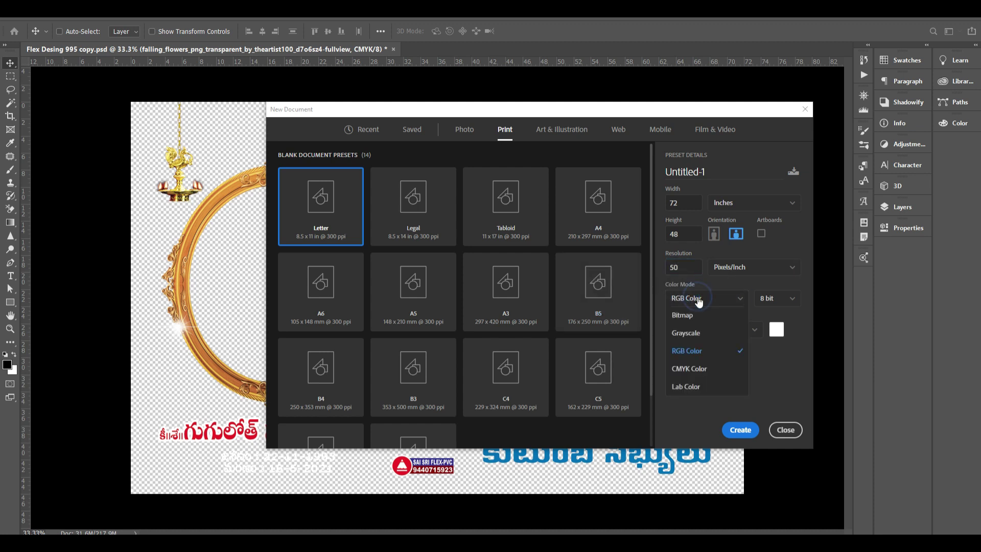
left_click(705, 368)
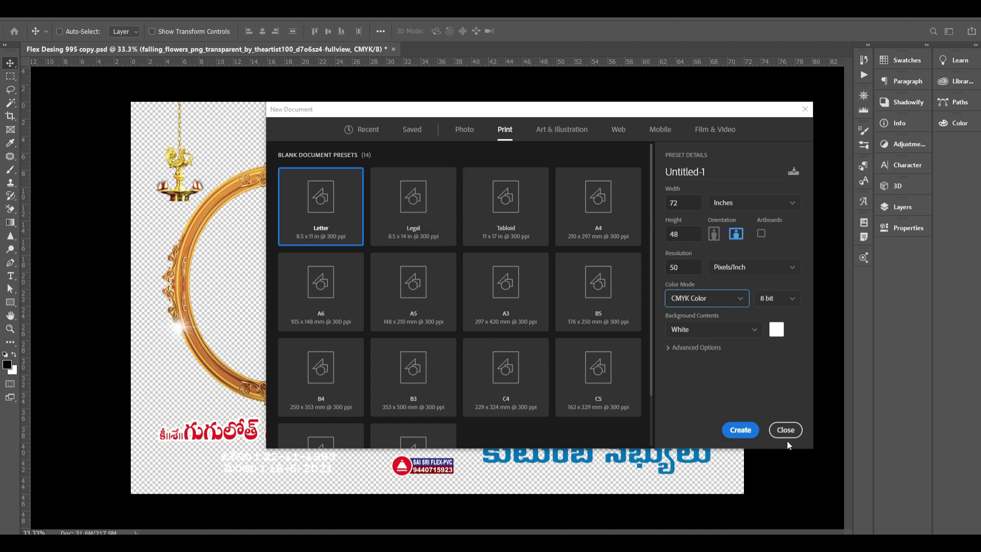
left_click(741, 430)
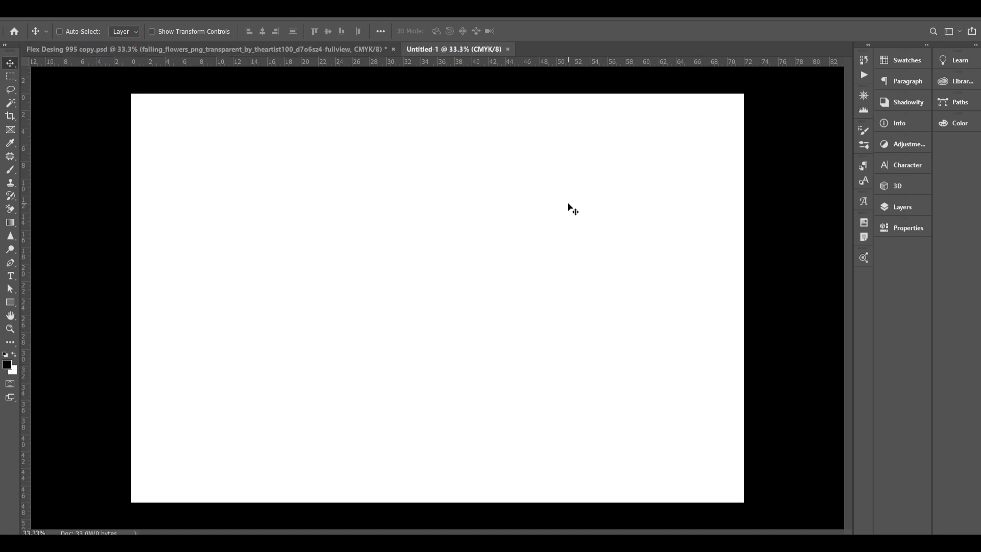
Step: Copy the yellow శ్రద్ధాంజలి title from Flex Desing 995 copy.psd onto the upper part of the new document
left_click(353, 50)
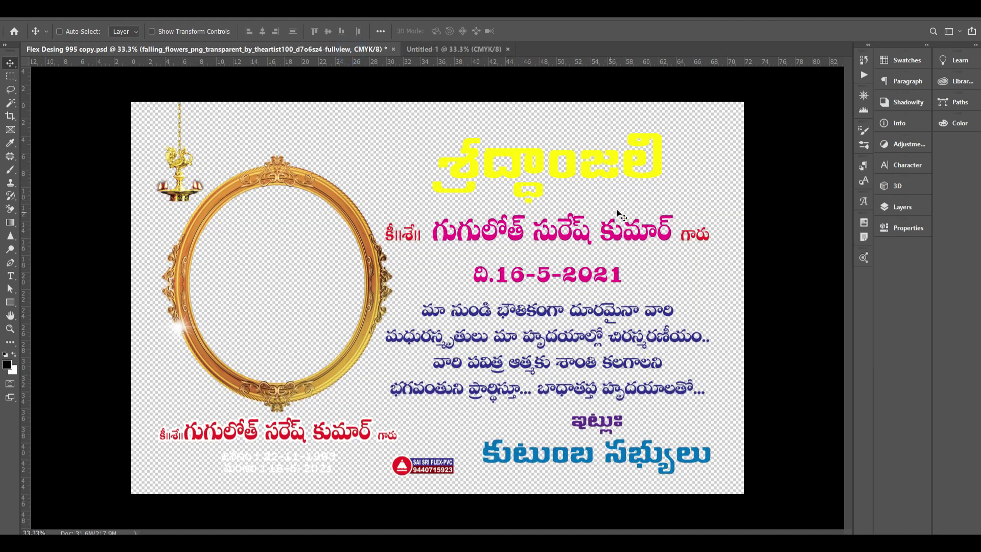
left_click(592, 158, "ctrl")
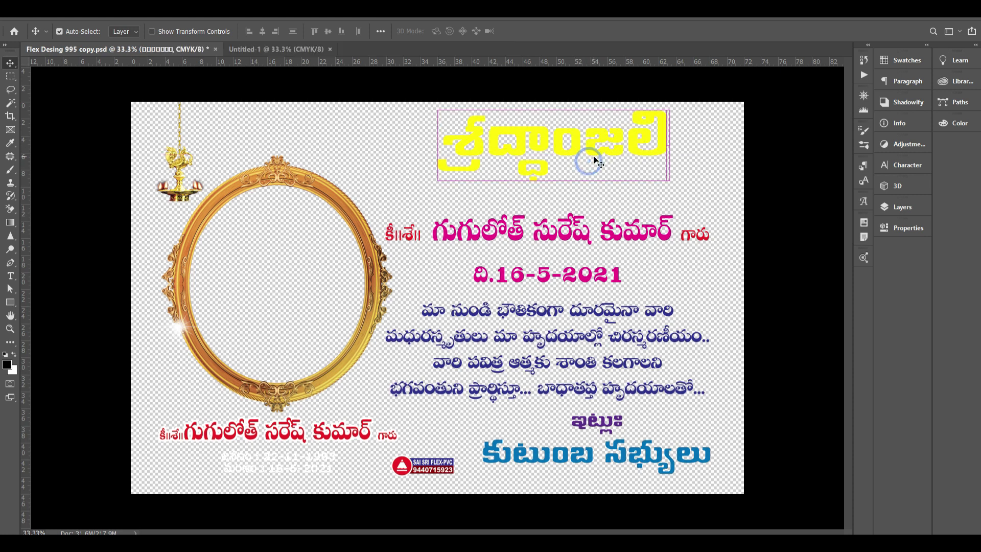
left_click_drag(591, 158, 567, 188)
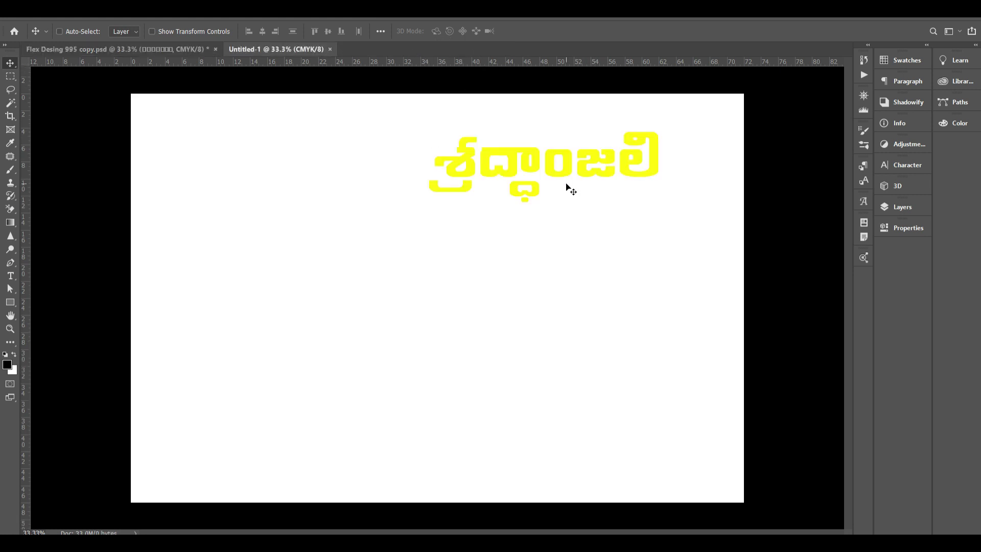
key("ctrl+t")
key("Return")
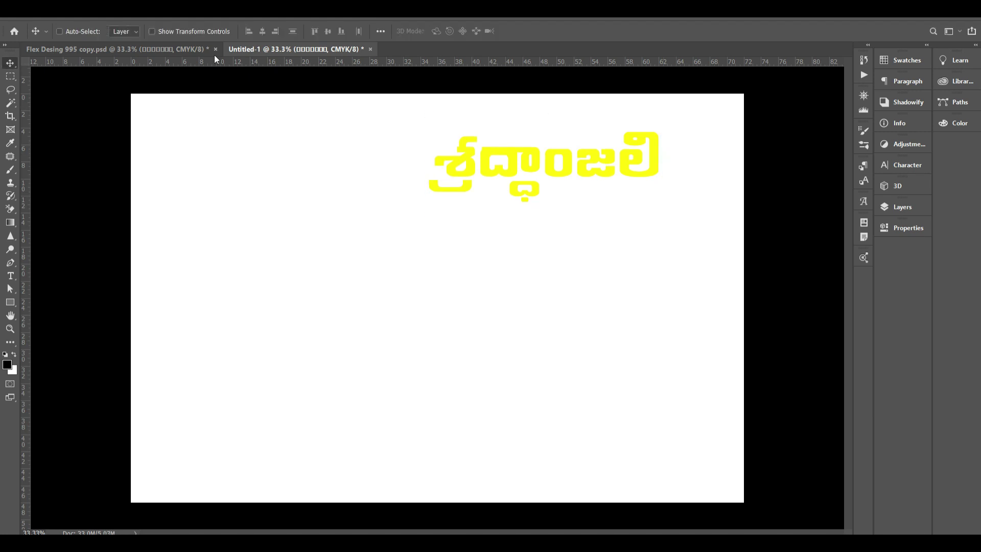
Step: Copy the pink name line, the date line and the blue message lines into the new document, centered horizontally
left_click(186, 53)
left_click_drag(581, 233, 587, 216)
key("ctrl+z")
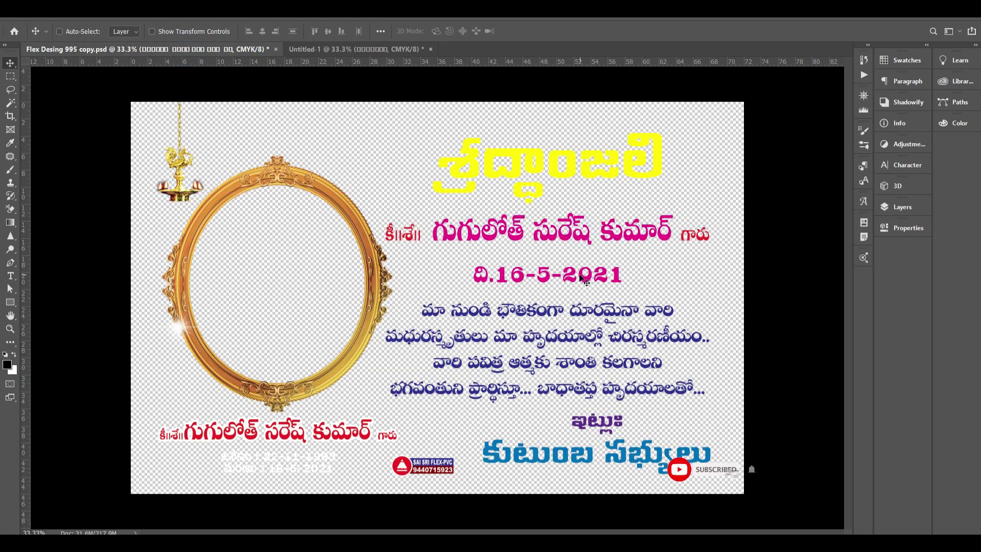
right_click(579, 278)
left_click(611, 286, "shift")
left_click_drag(591, 282, 594, 271)
key("ctrl+z")
right_click(608, 328)
left_click(629, 331, "shift")
left_click_drag(624, 322, 617, 299)
key("ctrl+z")
left_click_drag(585, 331, 588, 294)
left_click(263, 31)
key("ctrl+z")
key("ctrl+z")
Step: Center the yellow శ్రద్ధాంజలి title horizontally in line with the text lines below it
right_click(524, 172)
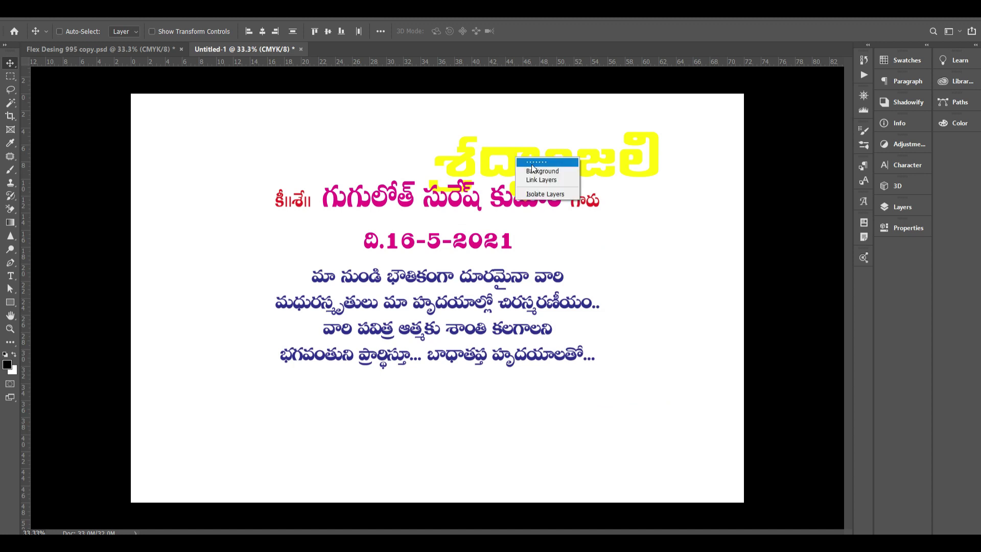
left_click(542, 168)
left_click(262, 31)
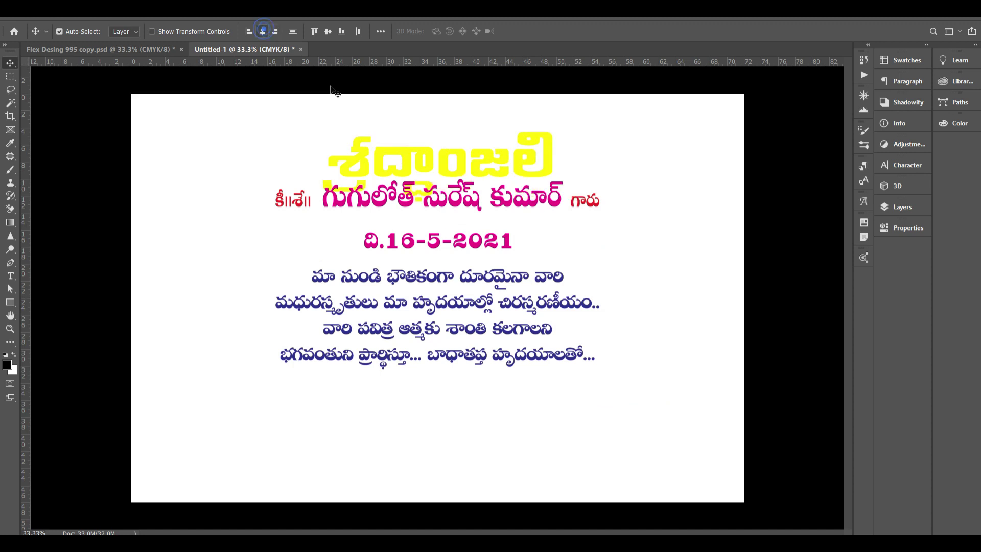
Step: Move the pink name line and the date line down, clear of the title and closer to the message lines
right_click(460, 206)
left_click(489, 209)
left_click_drag(480, 204, 497, 261)
key("ctrl+z")
right_click(456, 247)
left_click(472, 251)
right_click(472, 274)
left_click(478, 280, "shift")
key("ctrl+z")
Step: Move the name, date and message lines to the right half of the page and place the yellow title above them
right_click(460, 225)
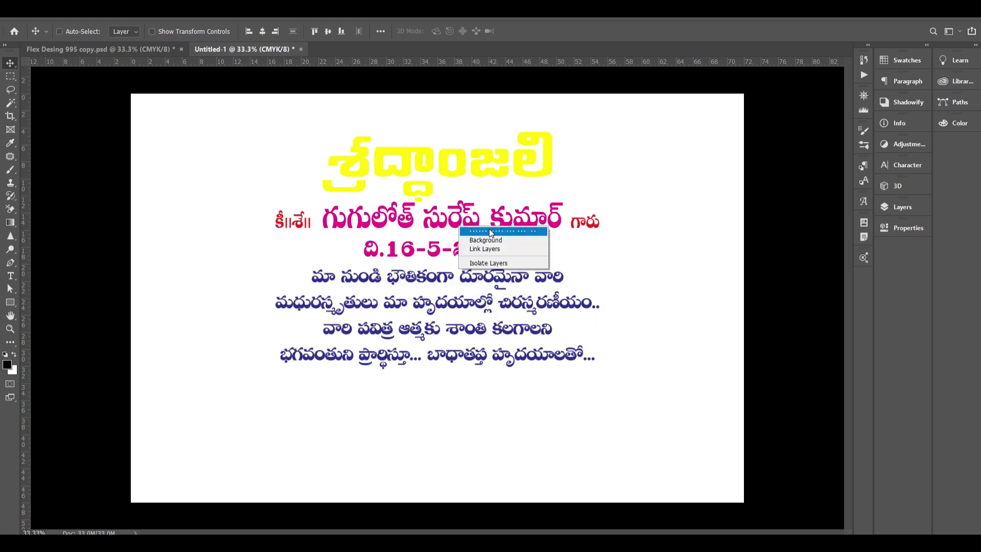
left_click(488, 229, "shift")
left_click_drag(471, 208, 579, 254)
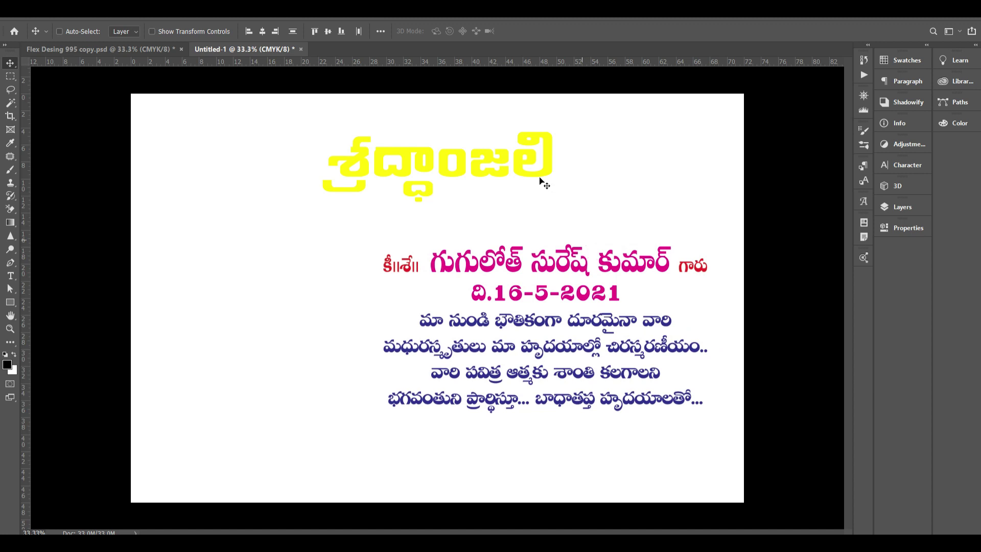
left_click_drag(488, 165, 587, 190)
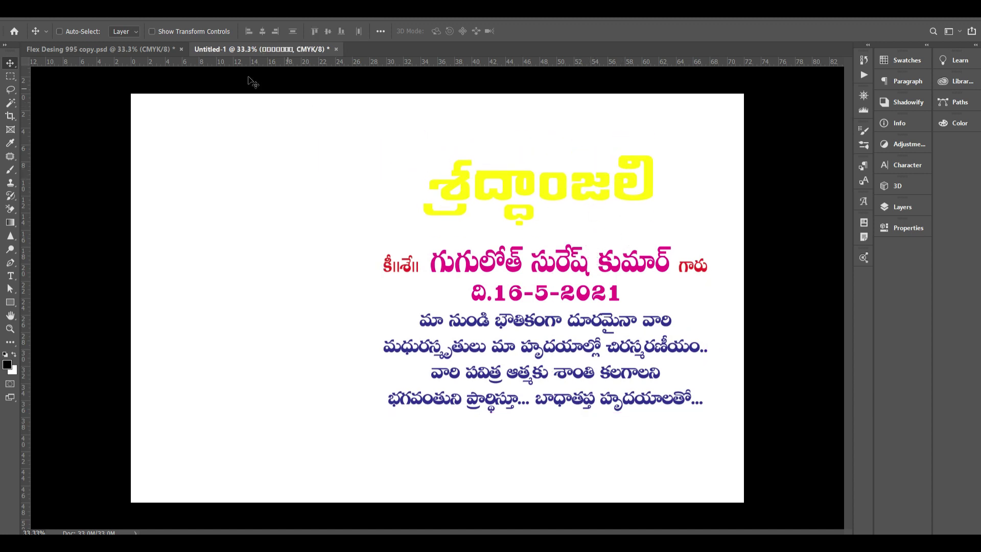
Step: Copy the closing lines ఇట్లుః and కుటుంబ సభ్యులు from the original design and place them below the message lines
left_click(106, 50)
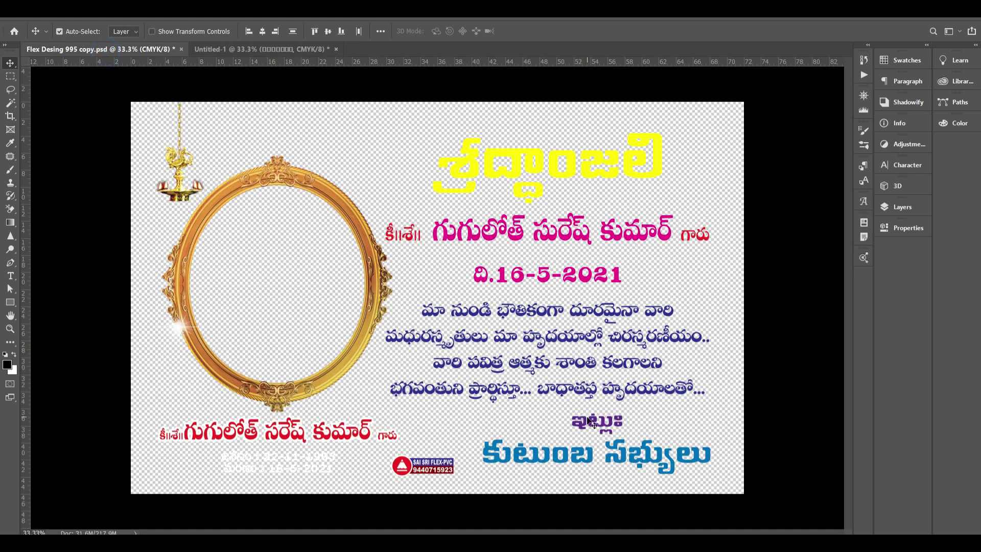
right_click(634, 450)
left_click(663, 456, "shift")
left_click_drag(640, 448, 621, 470)
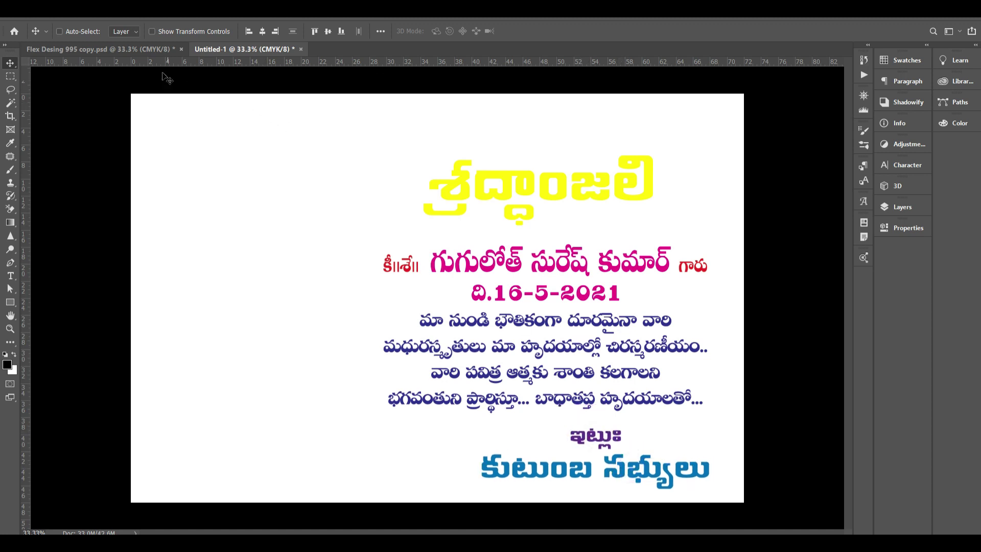
Step: Copy the red name line and the white dates text from below the oval frame into the new document's lower left
left_click(136, 49)
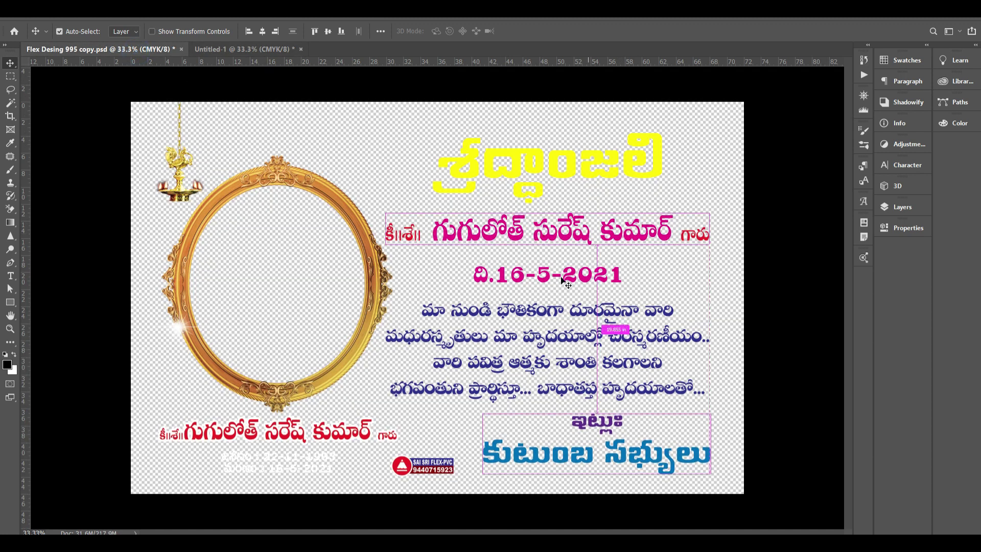
left_click_drag(570, 240, 569, 226)
key("ctrl+z")
right_click(314, 431, "ctrl")
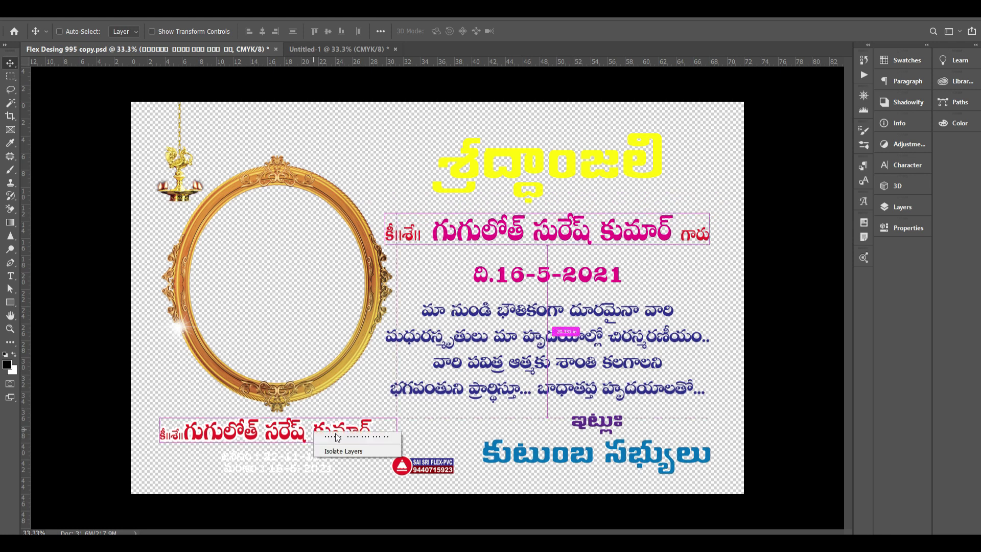
left_click(356, 435)
right_click(330, 428)
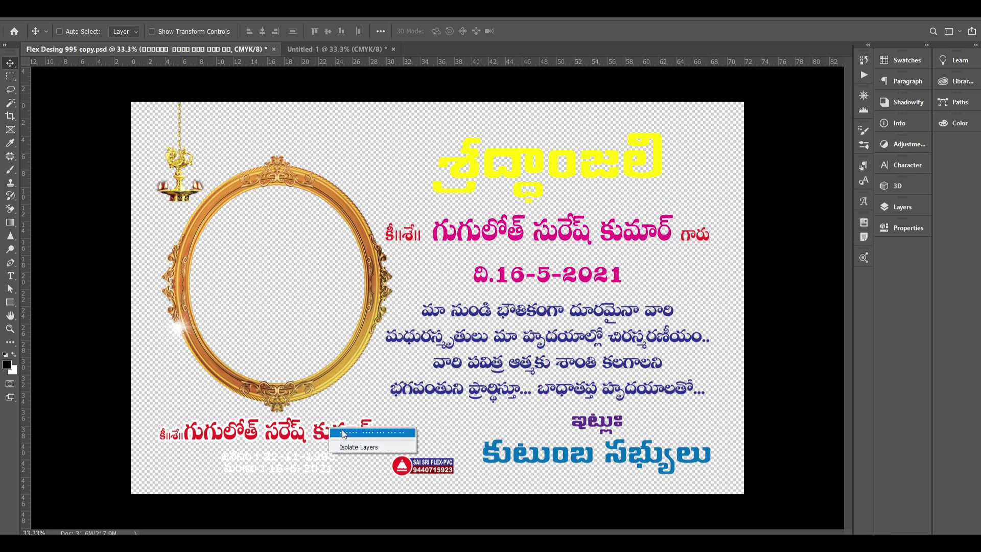
left_click(339, 432)
left_click_drag(339, 432, 352, 407)
key("ctrl+z")
right_click(322, 460)
left_click(350, 463)
key("ctrl+z")
left_click_drag(325, 462, 284, 433)
Step: Scale down the copied red name line and its dates text with Free Transform
key("ctrl+t")
left_click_drag(400, 426, 334, 430)
key("Return")
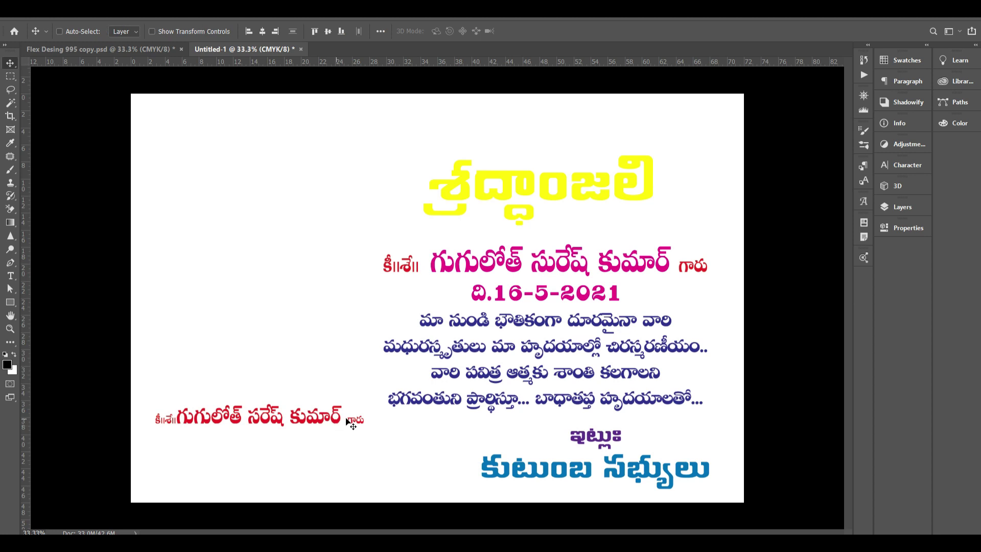
Step: Copy the gold oval frame into the left half of the new document and center it vertically on the canvas
left_click(143, 47)
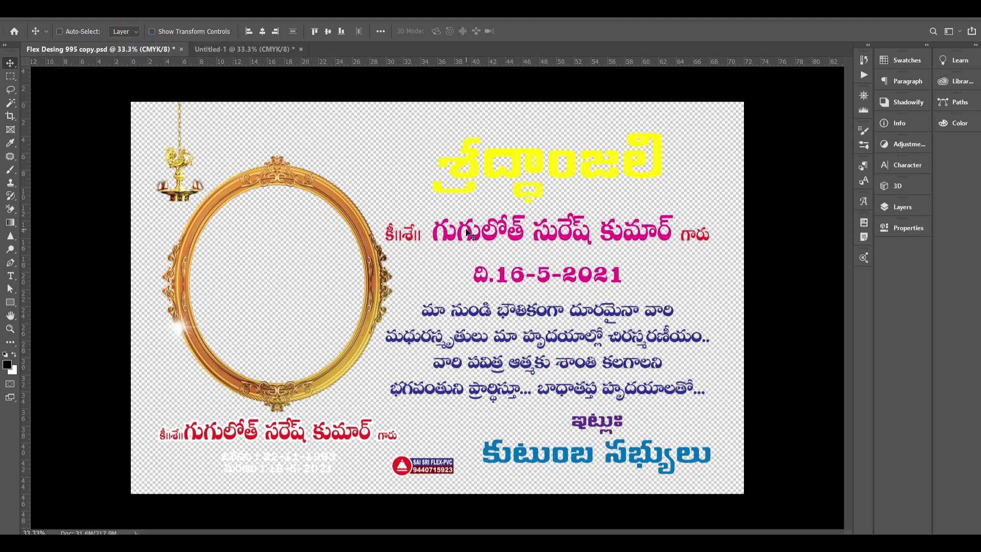
left_click_drag(274, 175, 305, 311)
key("ctrl+z")
key("ctrl+a")
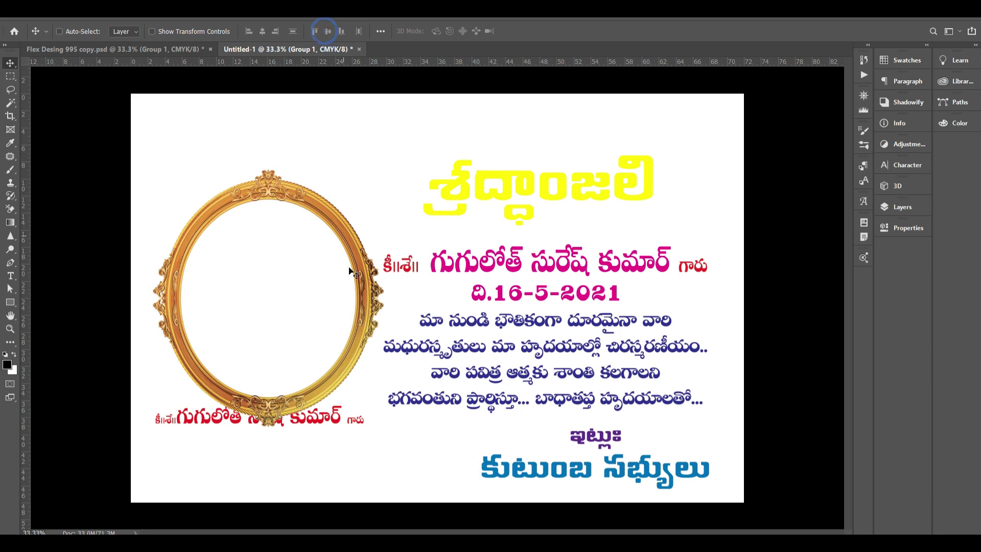
left_click(327, 31)
key("ctrl+d")
left_click_drag(317, 422, 310, 455)
key("ctrl+z")
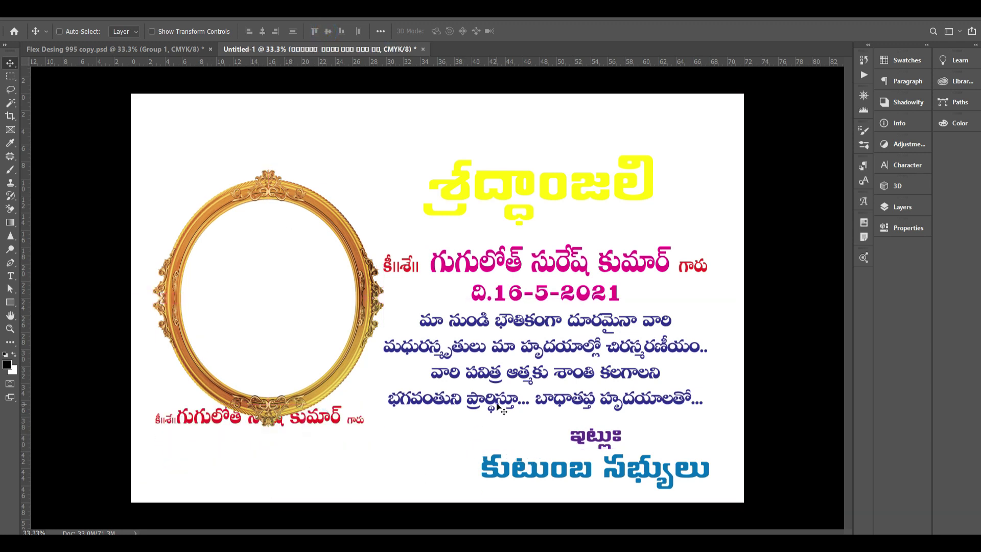
Step: Show the layers and delete the white Background layer
key("F7")
right_click(697, 156)
left_click(723, 161)
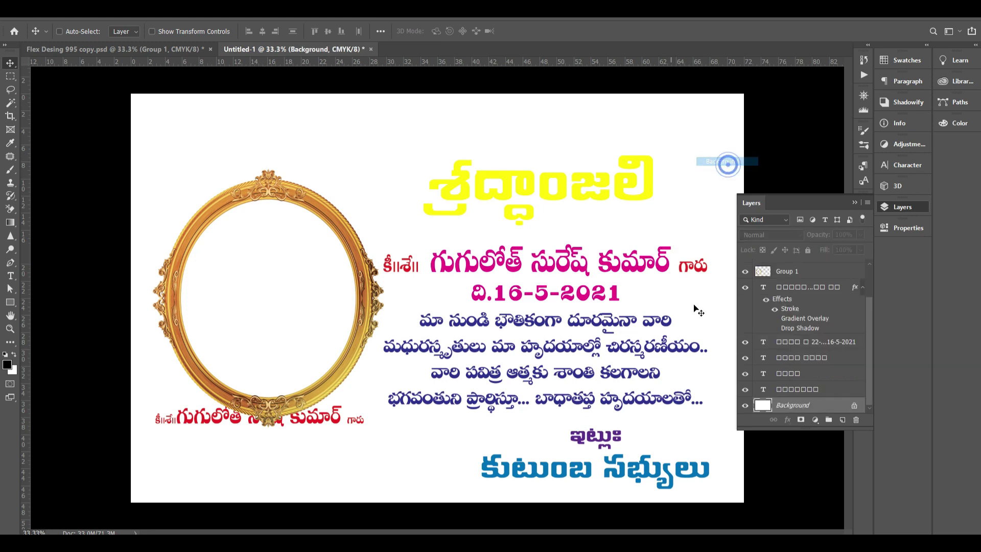
key("Delete")
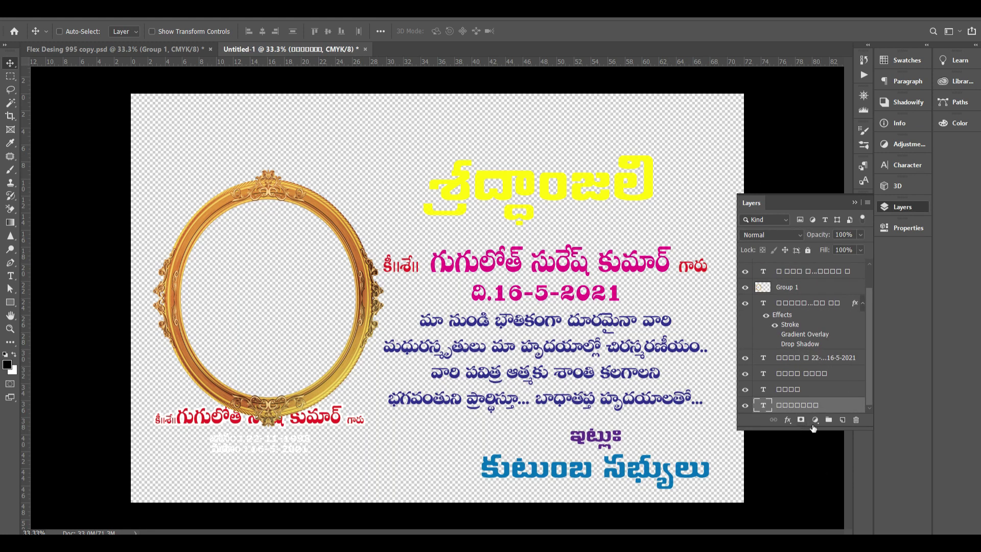
Step: Move the red name line and the white dates text together below the oval frame and nudge them right under its center
left_click_drag(325, 414, 303, 462)
key("ctrl+z")
right_click(288, 441)
left_click(306, 445, "shift")
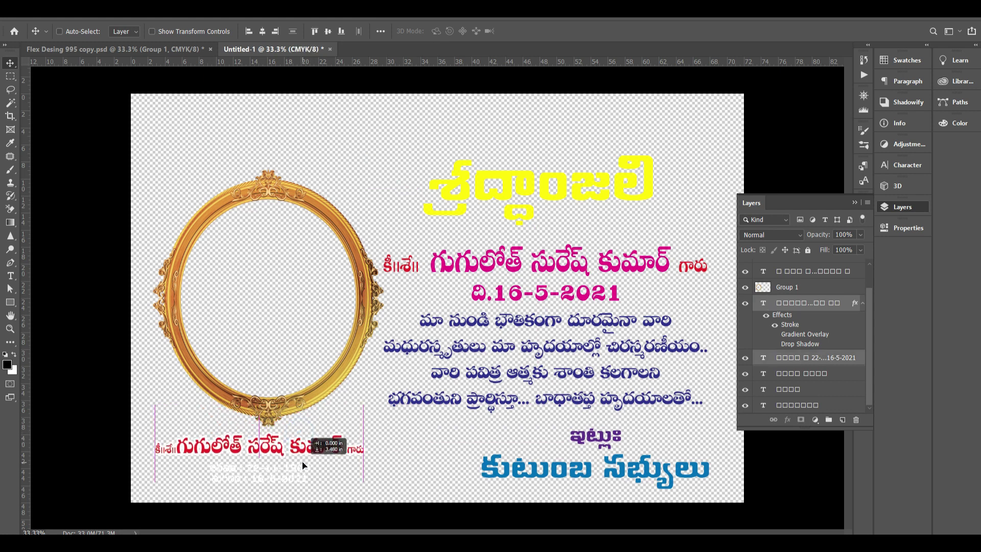
key("shift+Right")
key("shift+Right")
key("shift+Right")
key("shift+Right")
key("shift+Up")
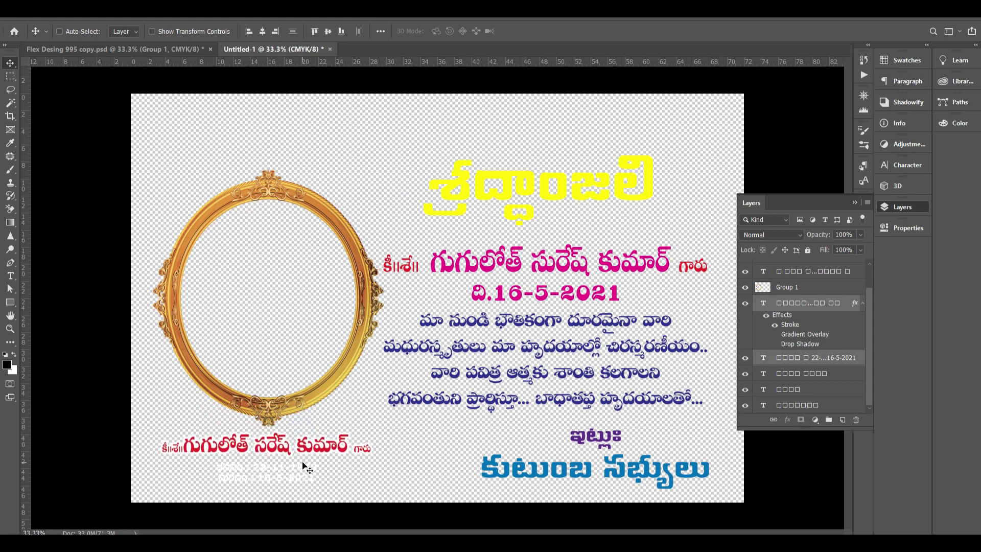
Step: Nudge the red name line and white dates text slightly down, and collapse the layer list
key("shift+Down")
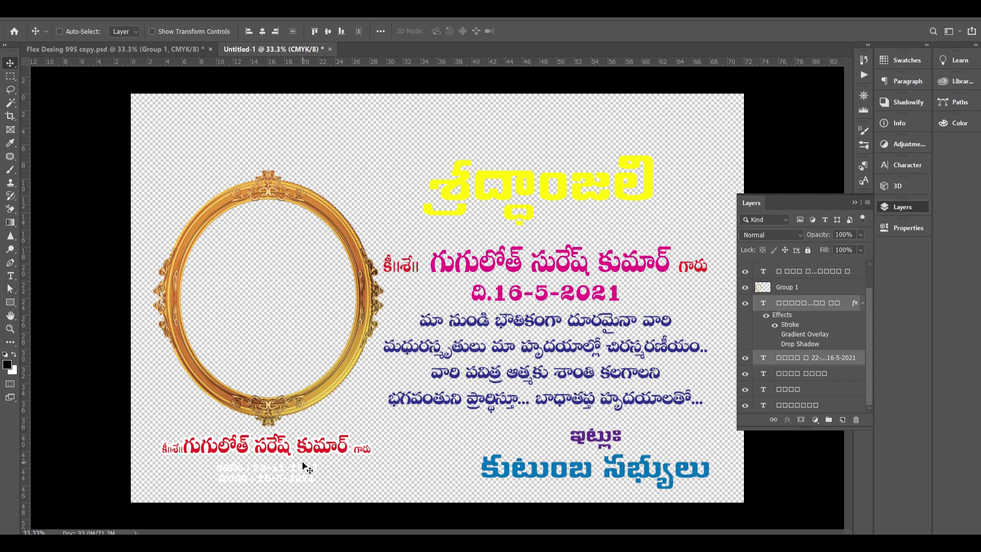
left_click(902, 210)
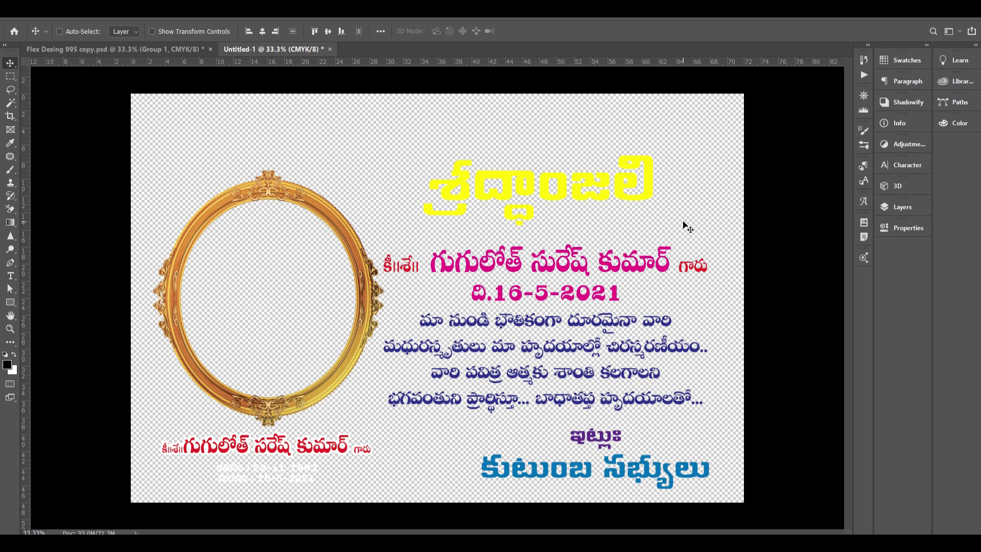
Step: In the existing Flex Desing 995 design, show the colourful bokeh background layer and copy it into the new document
left_click(188, 50)
key("F7")
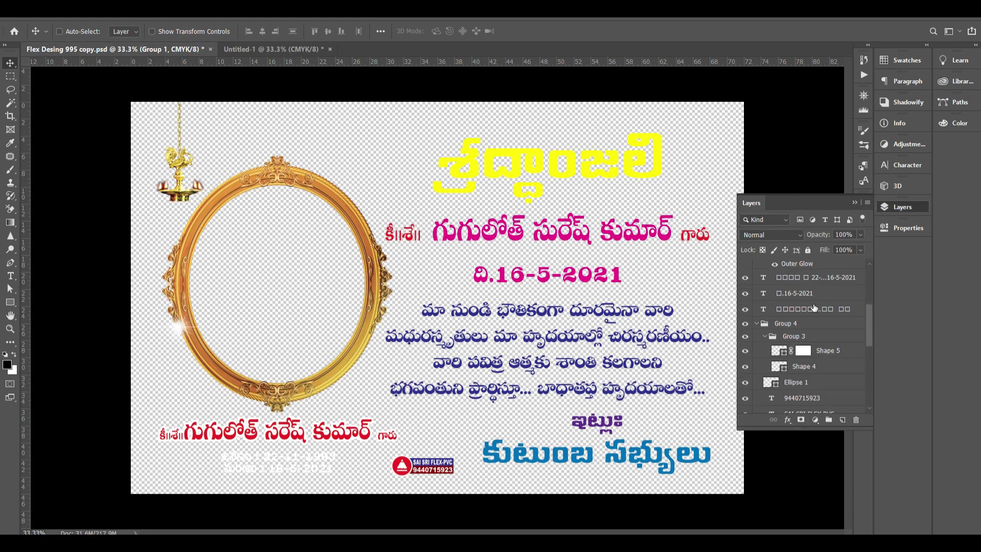
left_click(828, 377)
left_click(745, 372)
key("shift+alt+m")
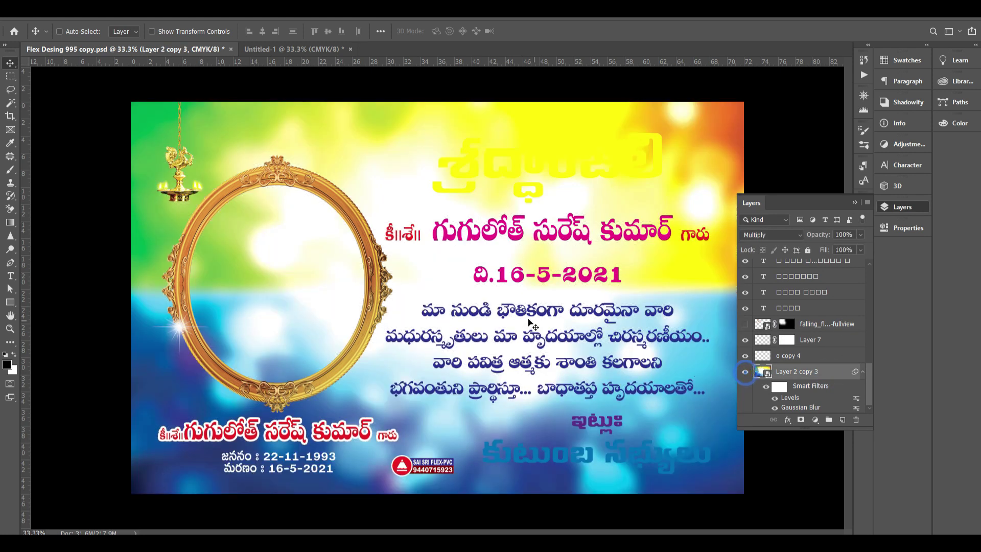
left_click(327, 49)
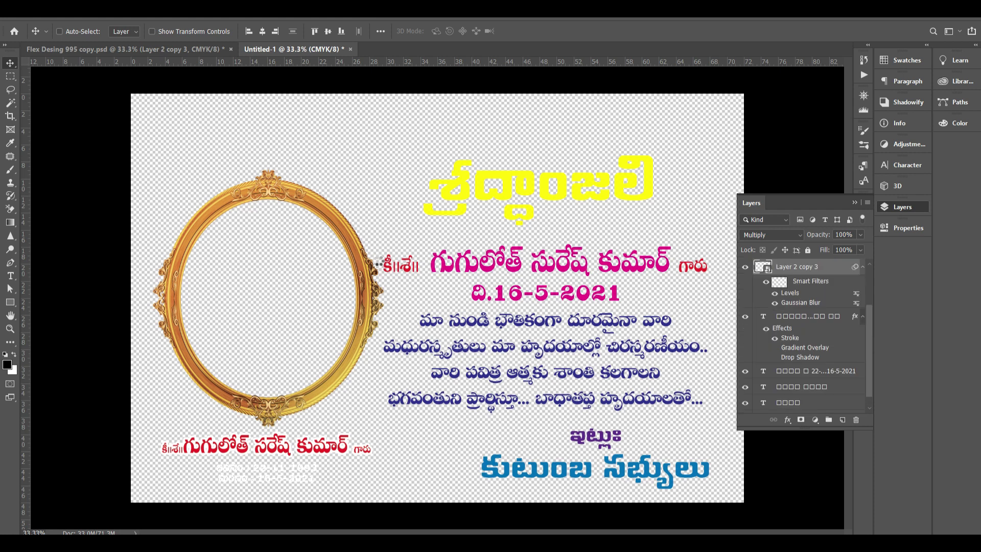
Step: Scale the copied bokeh background to about 571% with Free Transform so it covers the whole canvas
key("ctrl+minus")
key("ctrl+minus")
key("ctrl+minus")
key("t")
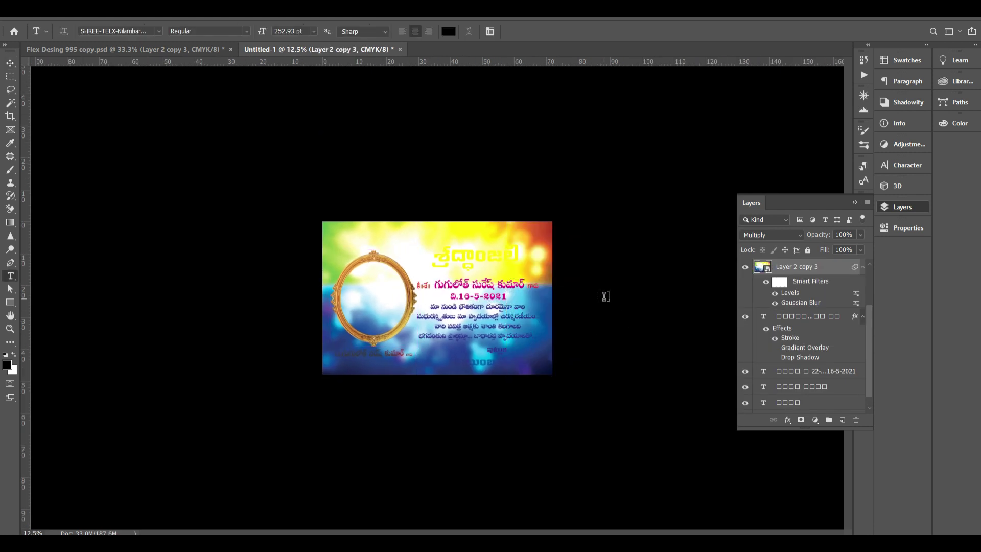
key("v")
key("ctrl+t")
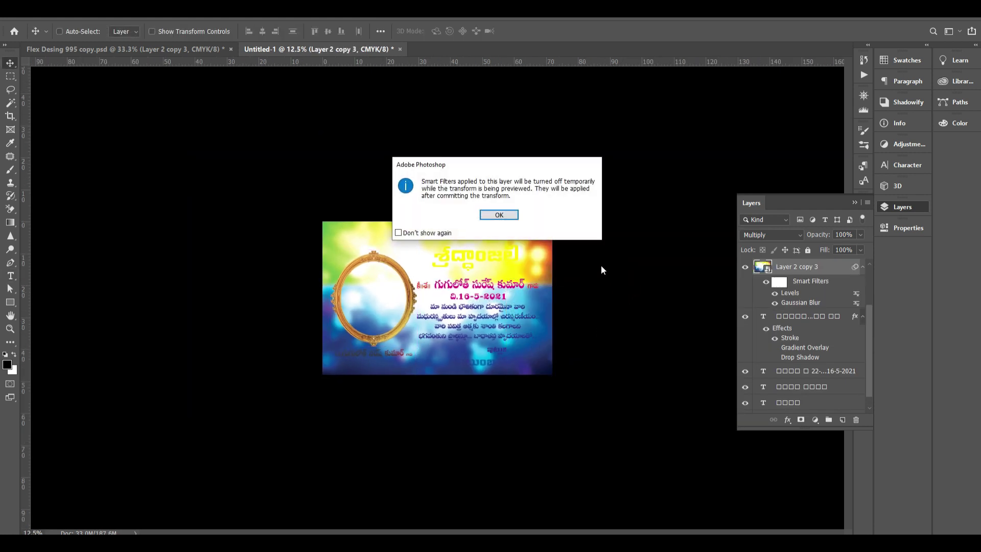
key("Return")
left_click_drag(428, 277, 532, 295)
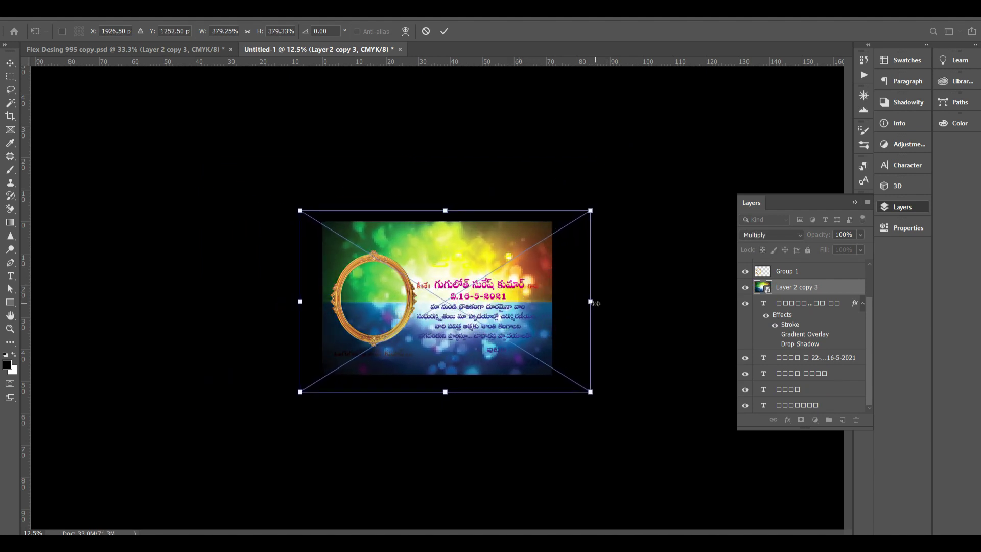
left_click_drag(593, 303, 552, 356)
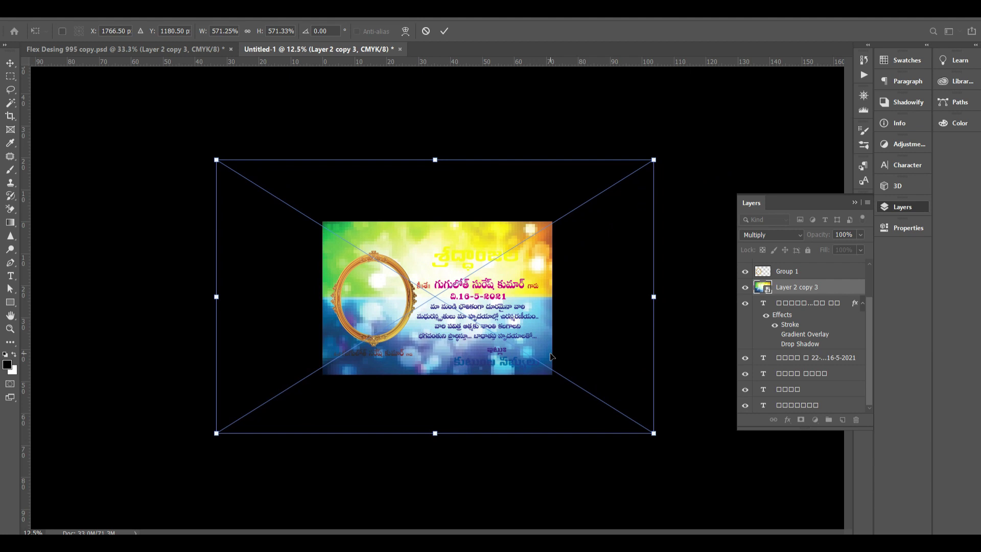
key("Return")
key("ctrl+plus")
key("ctrl+plus")
key("ctrl+plus")
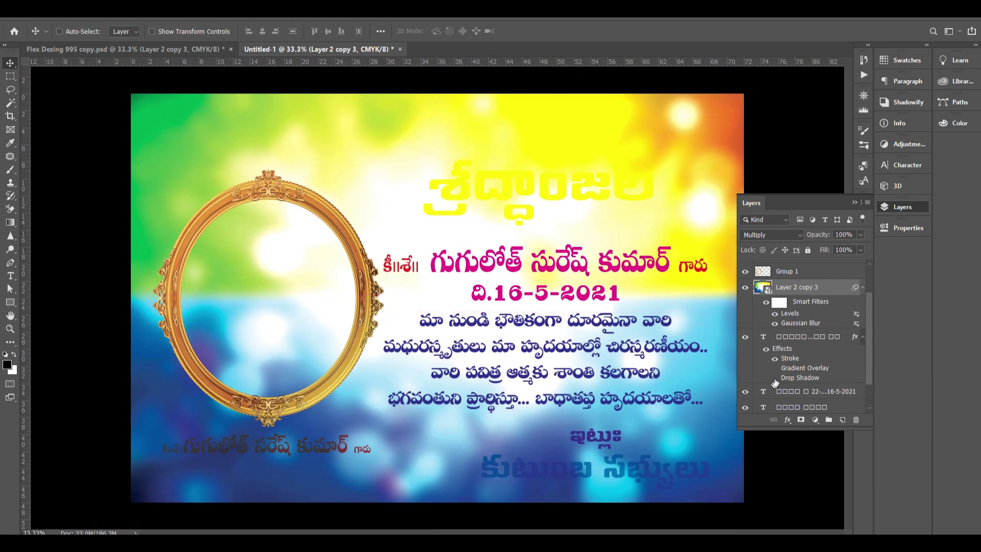
Step: Compare the bokeh background up close with and without its Gaussian Blur smart filter
left_click(775, 323)
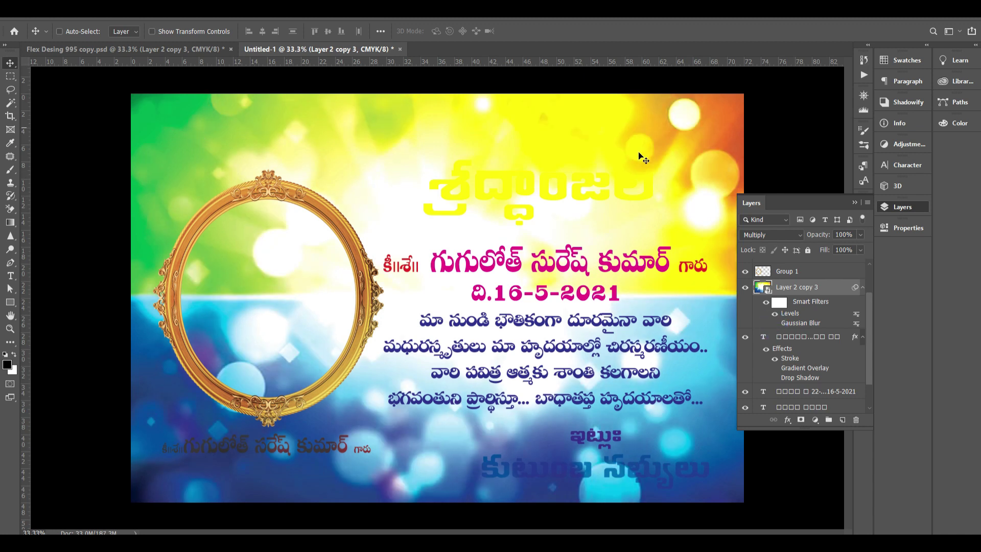
left_click_drag(488, 149, 534, 223)
left_click_drag(250, 184, 530, 280)
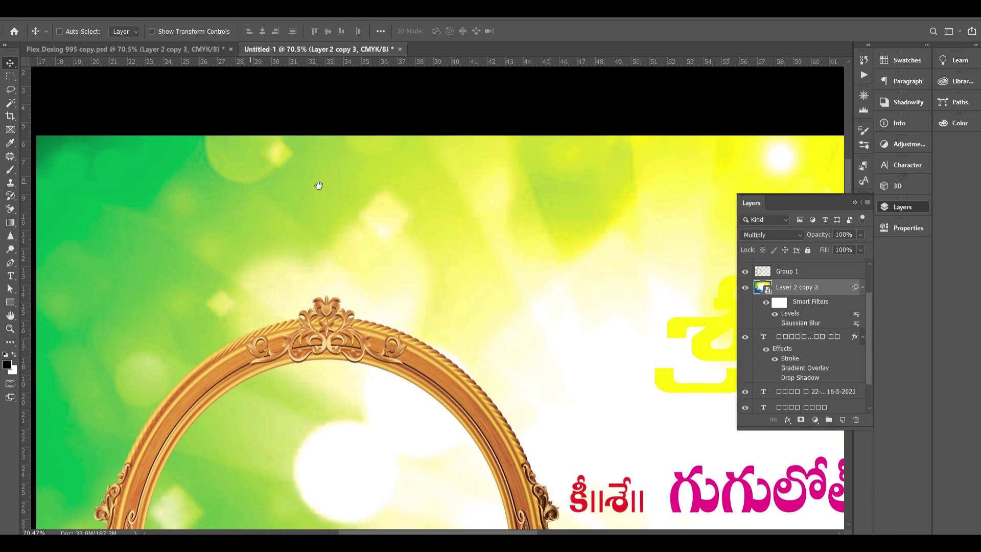
scroll(310, 298, "down", 3)
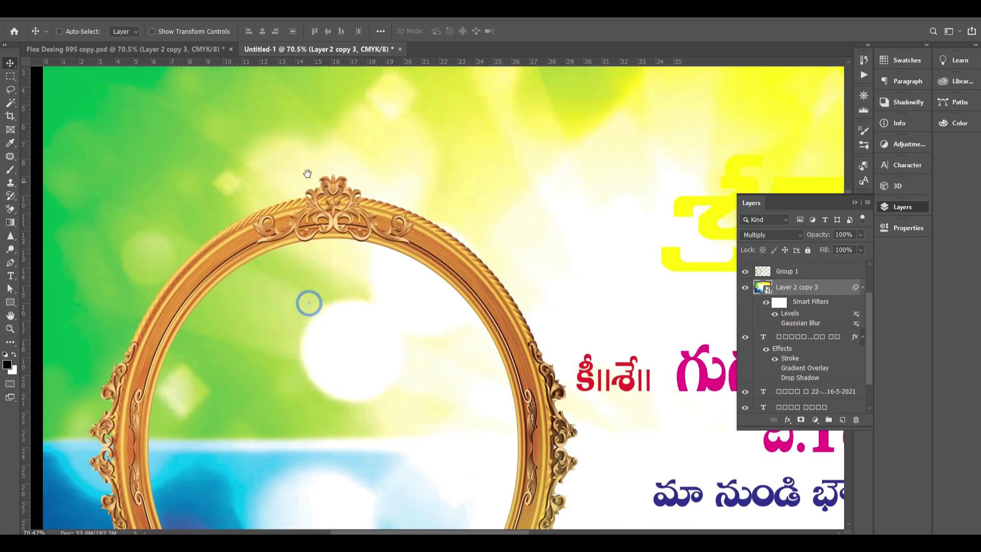
scroll(143, 330, "down", 3)
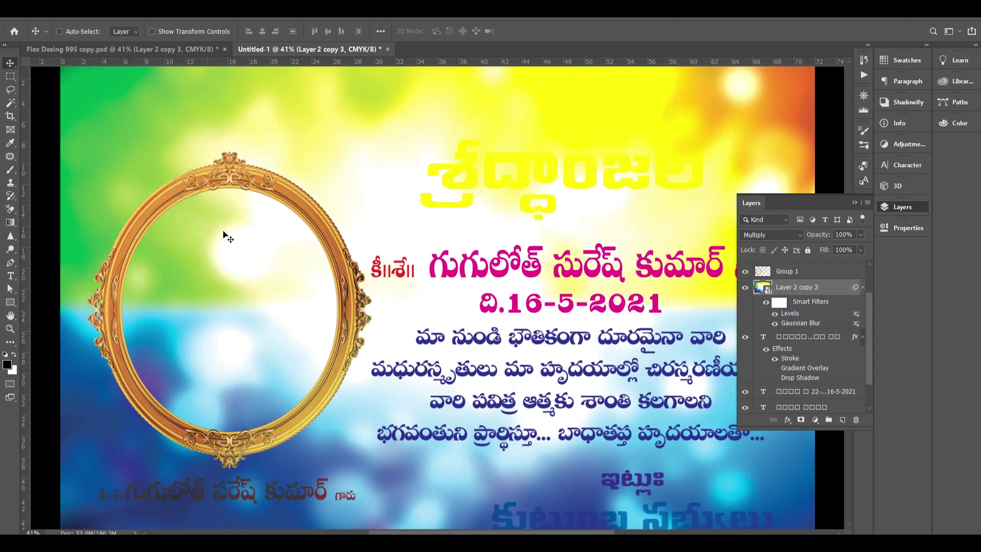
key("ctrl+space")
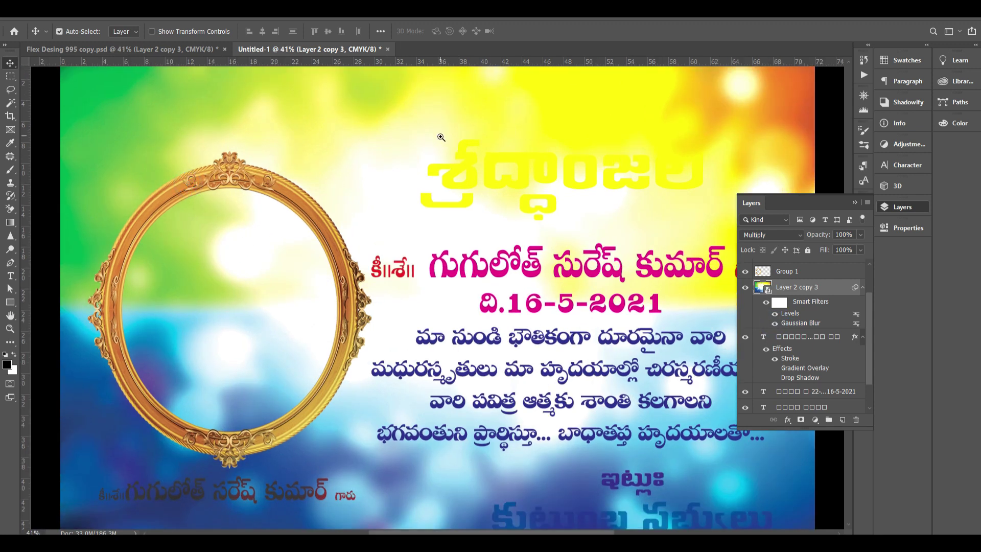
left_click(441, 137)
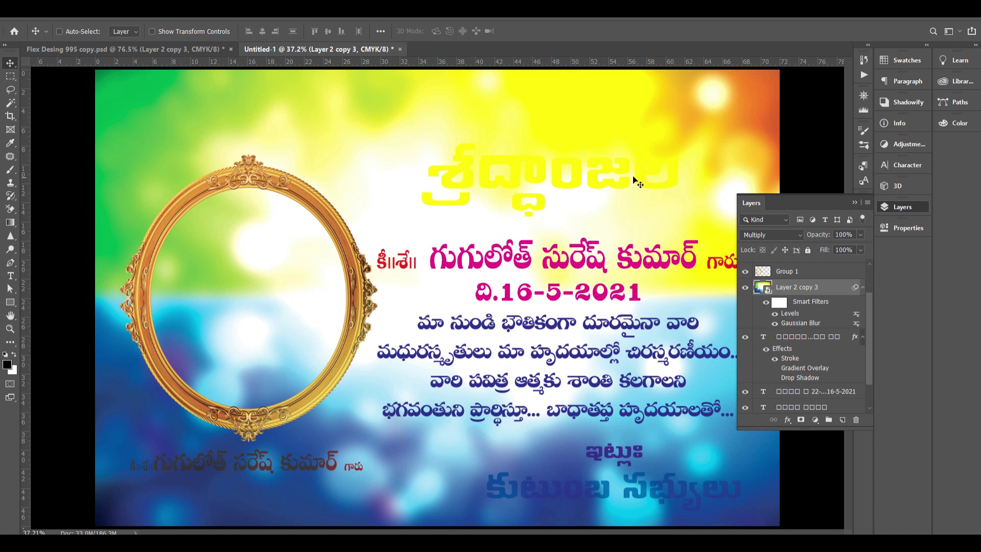
left_click_drag(601, 176, 607, 136)
key("ctrl+z")
left_click_drag(629, 171, 629, 155)
key("ctrl+z")
Step: Add a Stroke layer style in a very dark green to the large yellow heading text
left_click(657, 144)
right_click(470, 215)
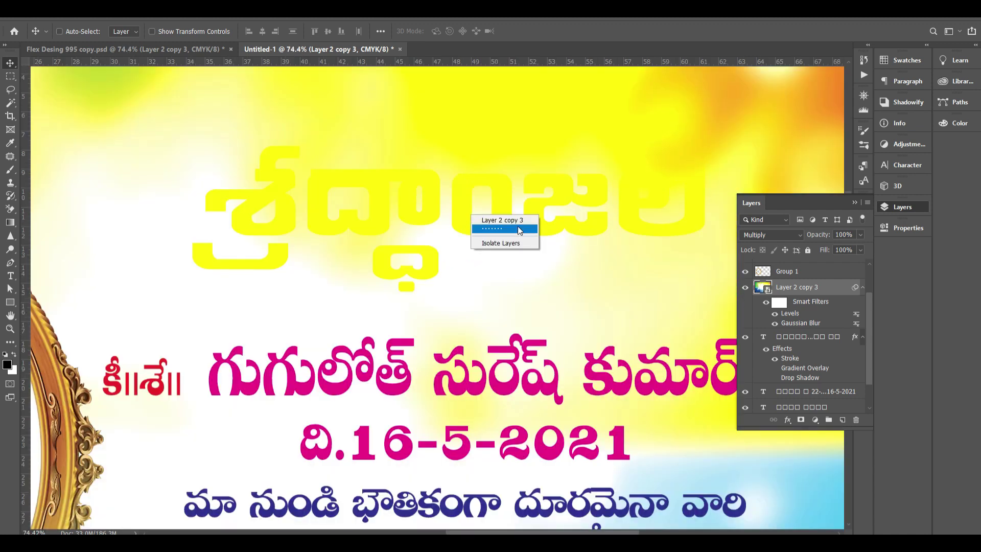
left_click(517, 228)
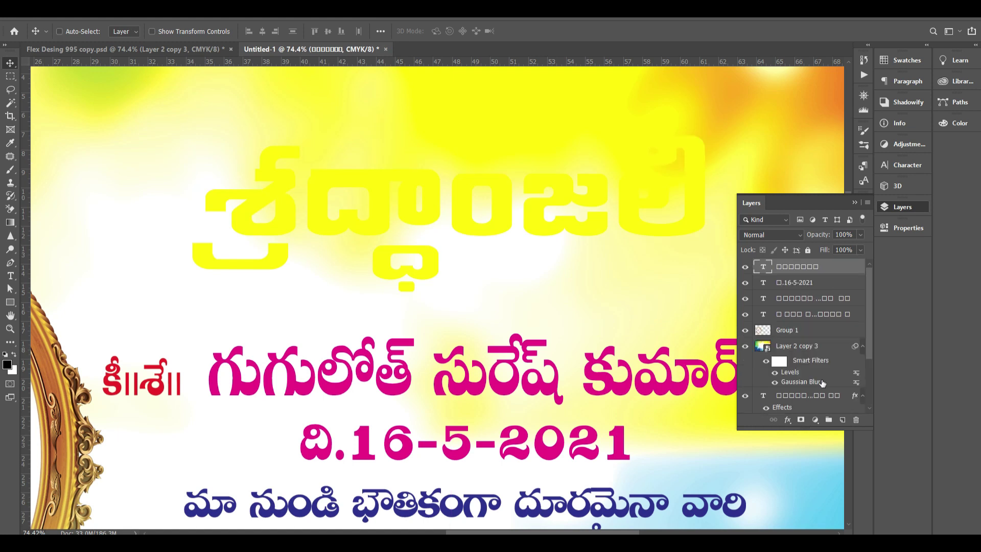
left_click(786, 420)
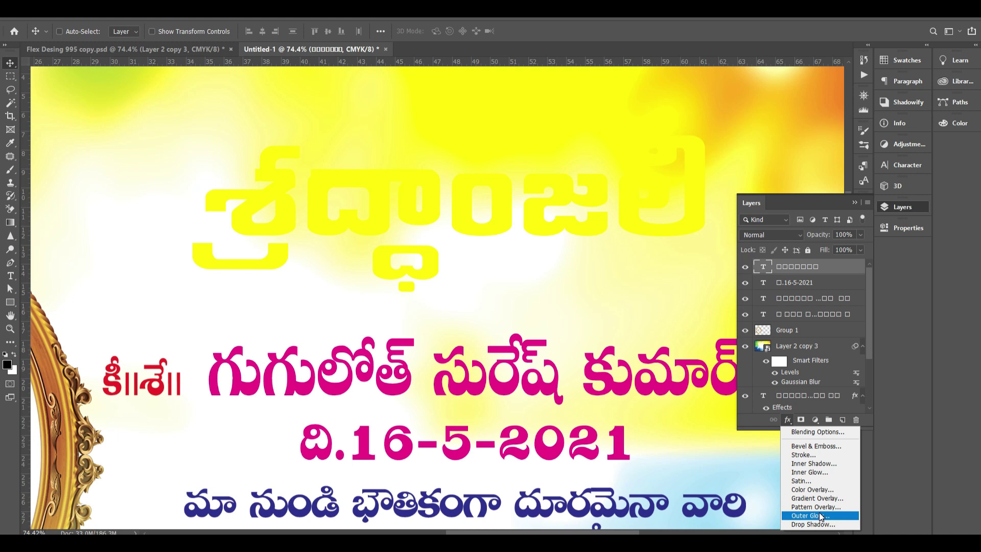
left_click(805, 454)
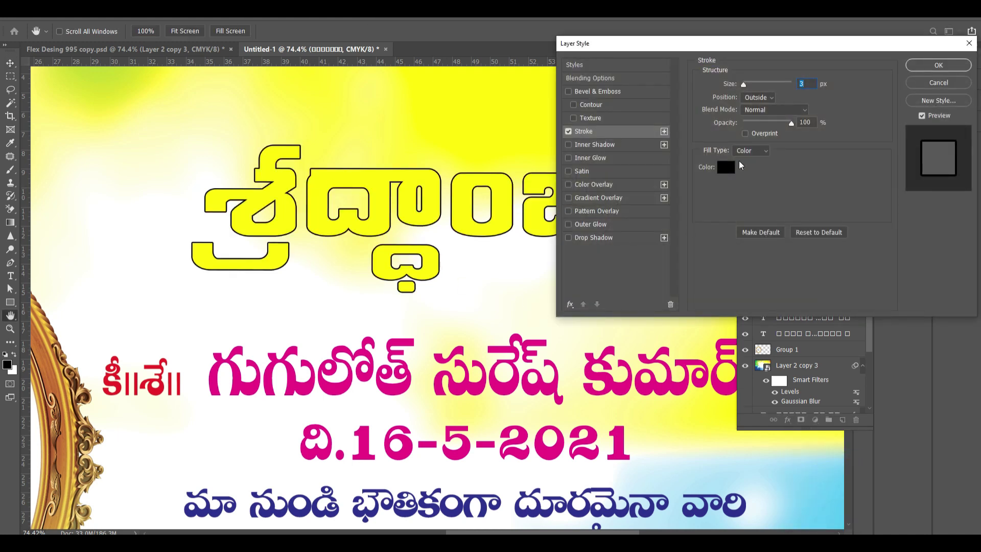
left_click(734, 166)
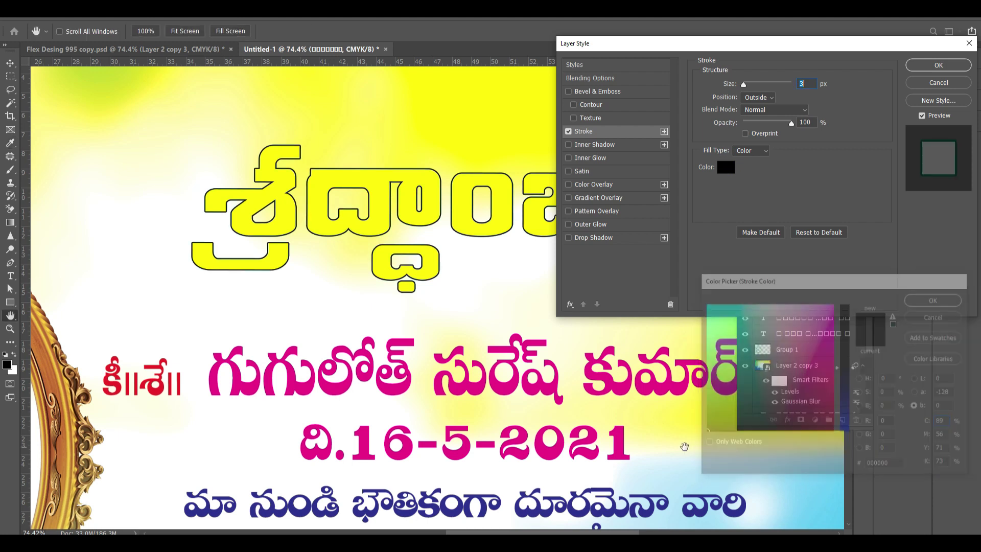
Step: Set the heading's stroke size to 15 px
key("Up")
key("Up")
key("Up")
key("Up")
key("Up")
key("Up")
key("Up")
key("Up")
key("Up")
key("Up")
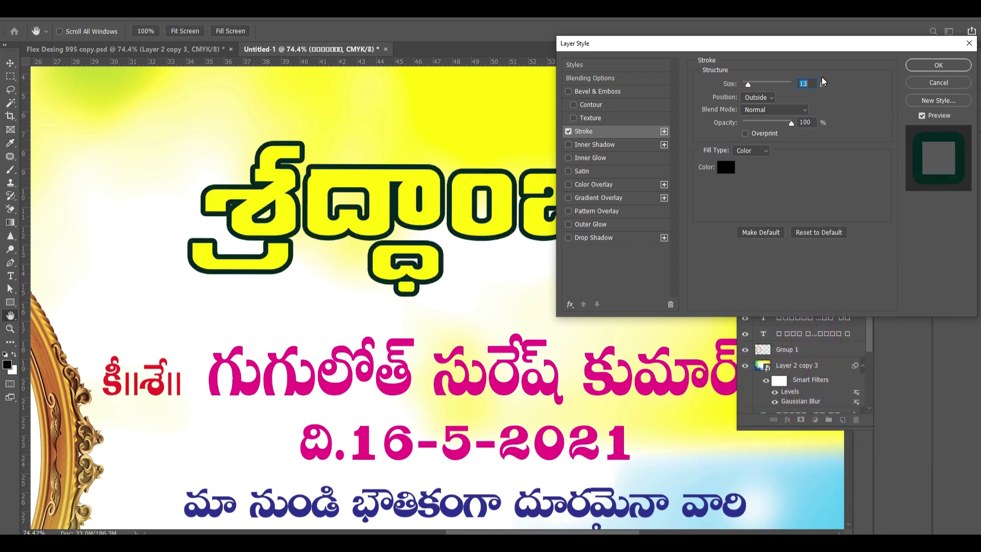
key("Up")
key("Up")
key("Tab")
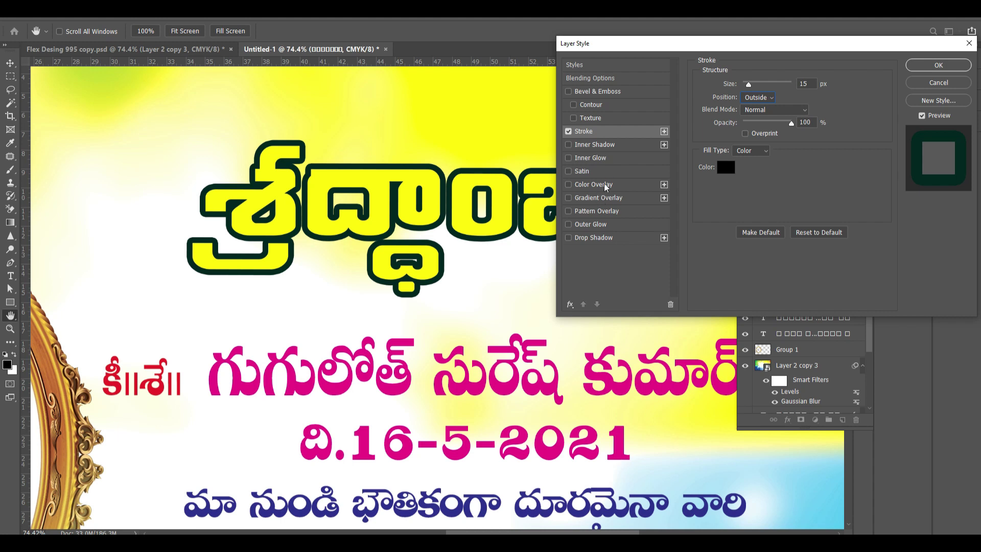
Step: Enable Bevel & Emboss on the yellow heading with the Chisel Hard technique
left_click(605, 90)
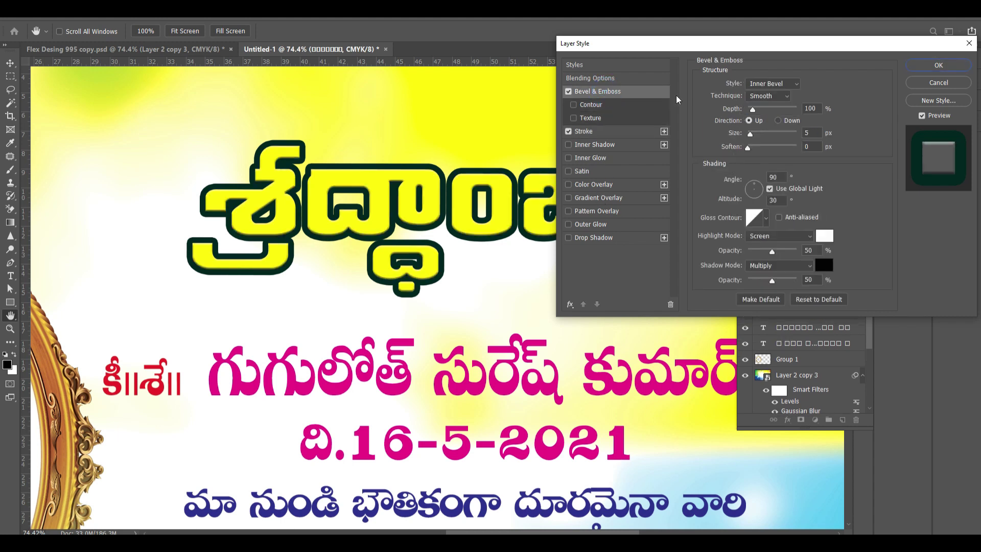
left_click(769, 97)
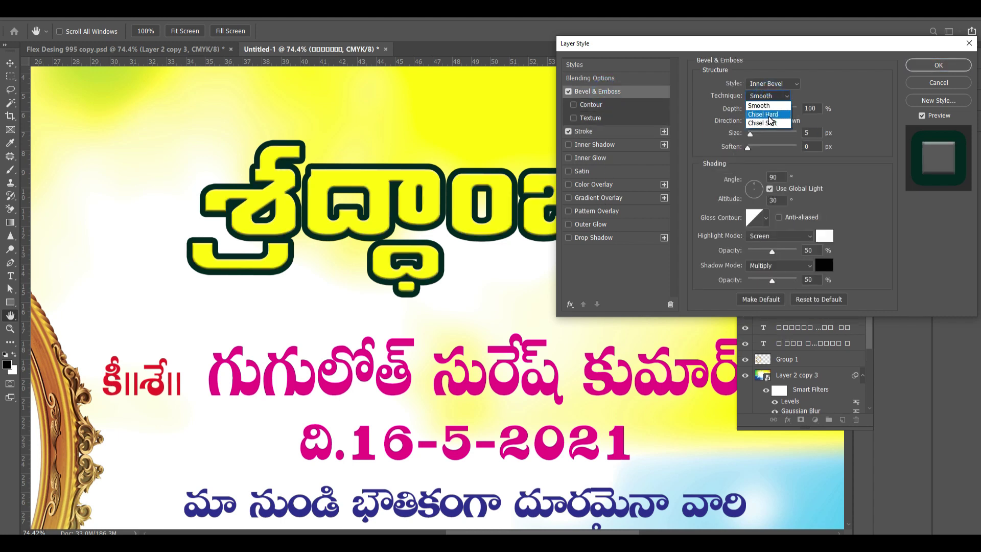
left_click(767, 114)
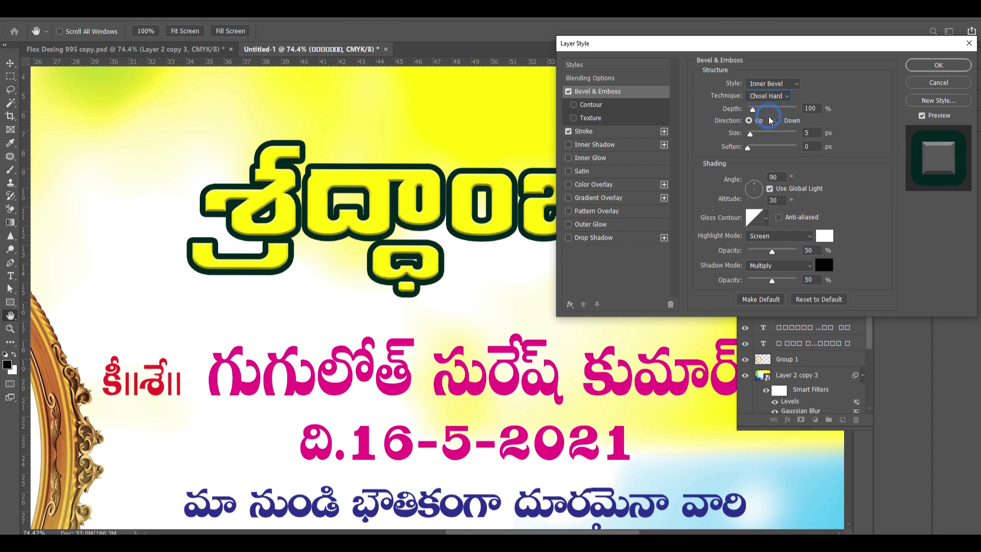
Step: Give the heading's bevel the Ring gloss contour, with a depth of 230% and a size of 10 px
left_click(766, 220)
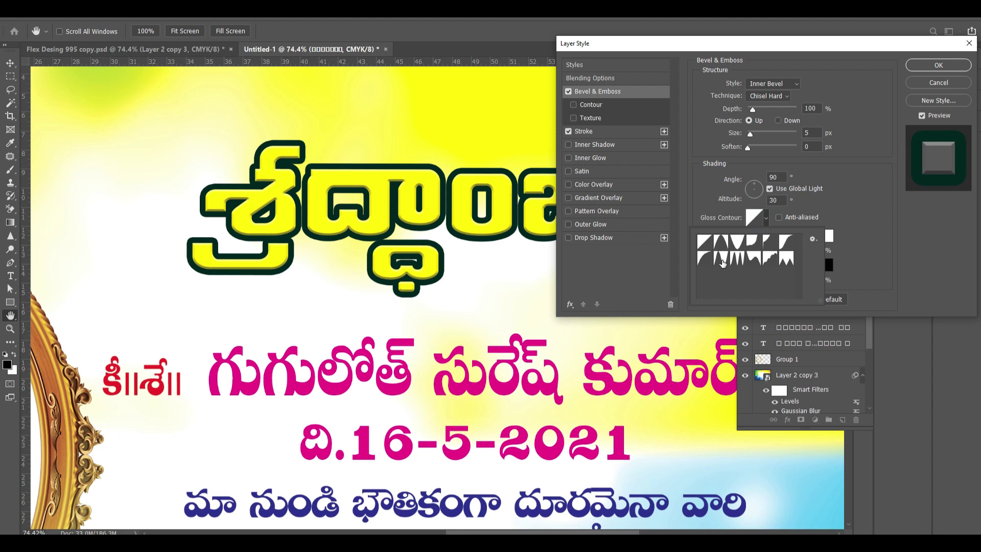
left_click(721, 259)
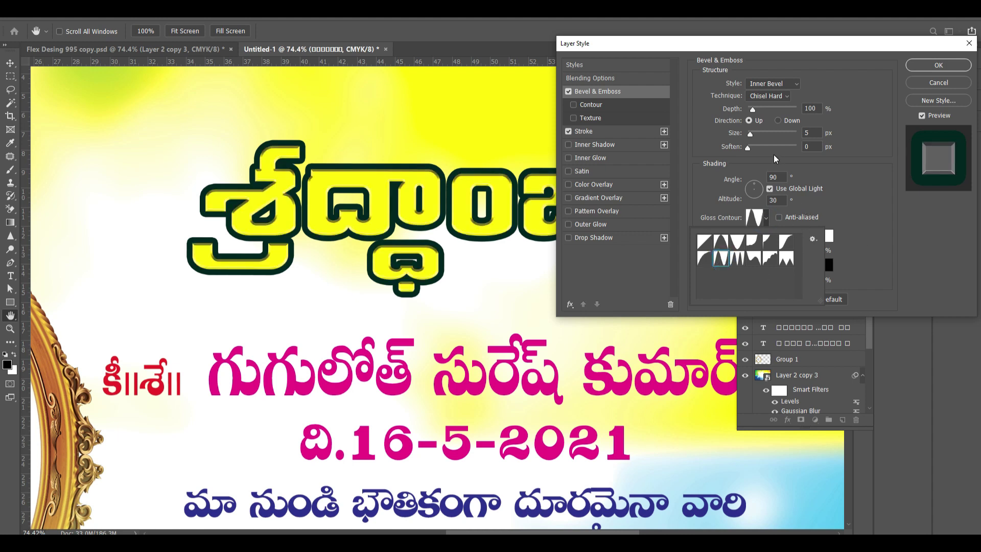
left_click(756, 111)
left_click_drag(754, 110, 754, 139)
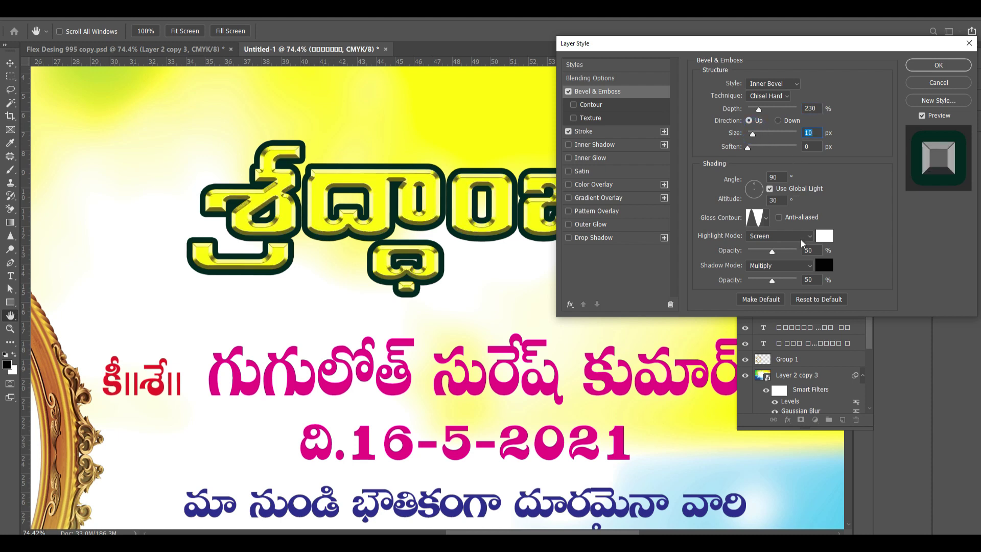
Step: Change the bevel's shadow colour to light yellow fff45f by sampling from the banner
left_click(823, 265)
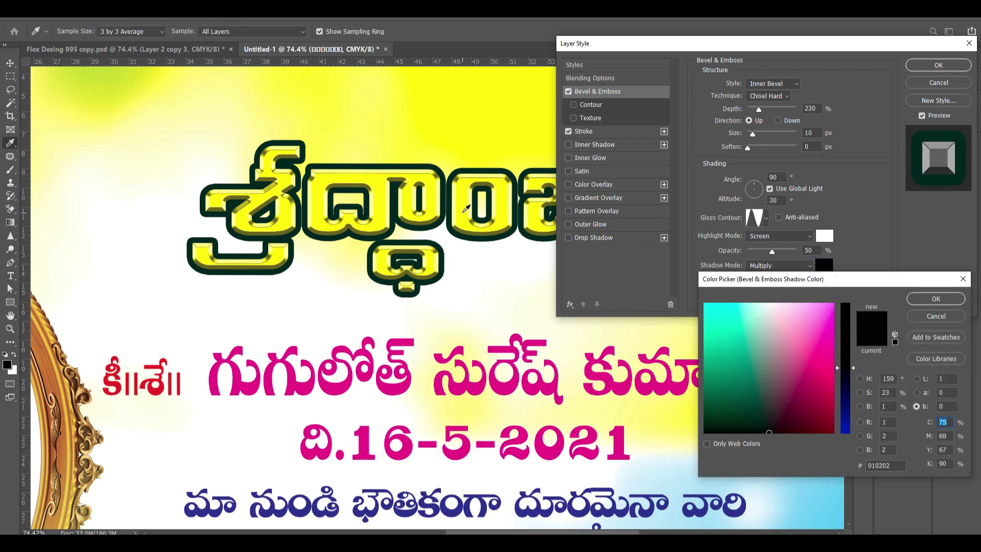
left_click(467, 202)
left_click(502, 202)
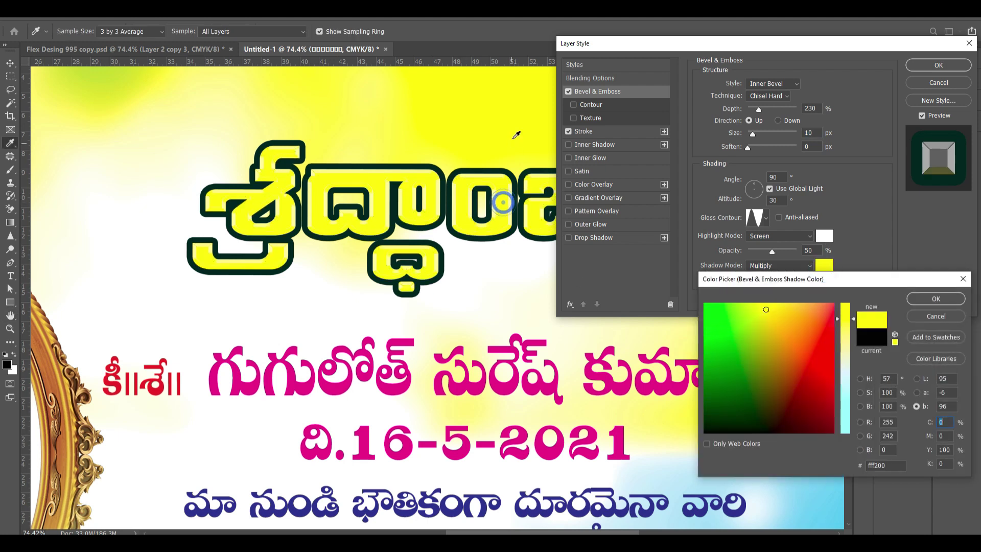
left_click(663, 420)
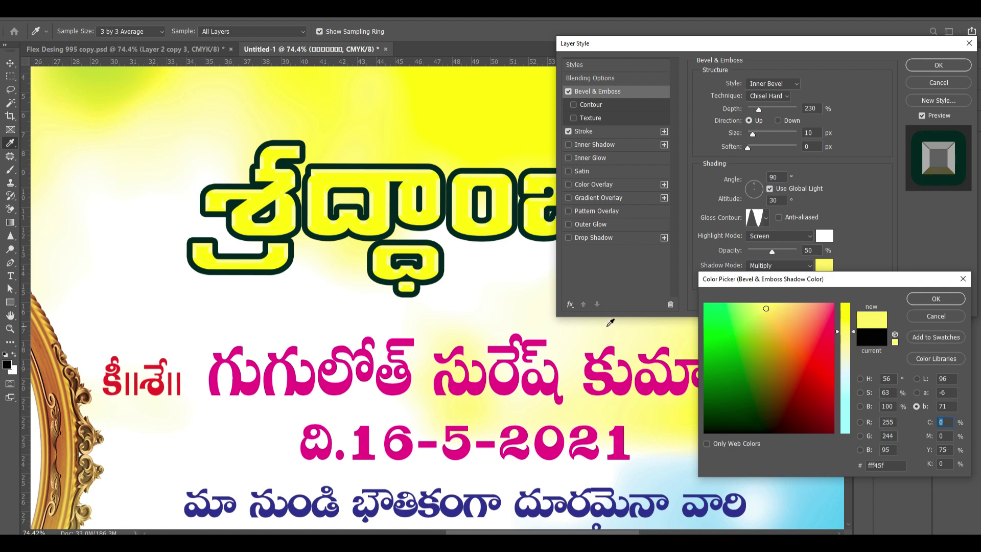
key("Return")
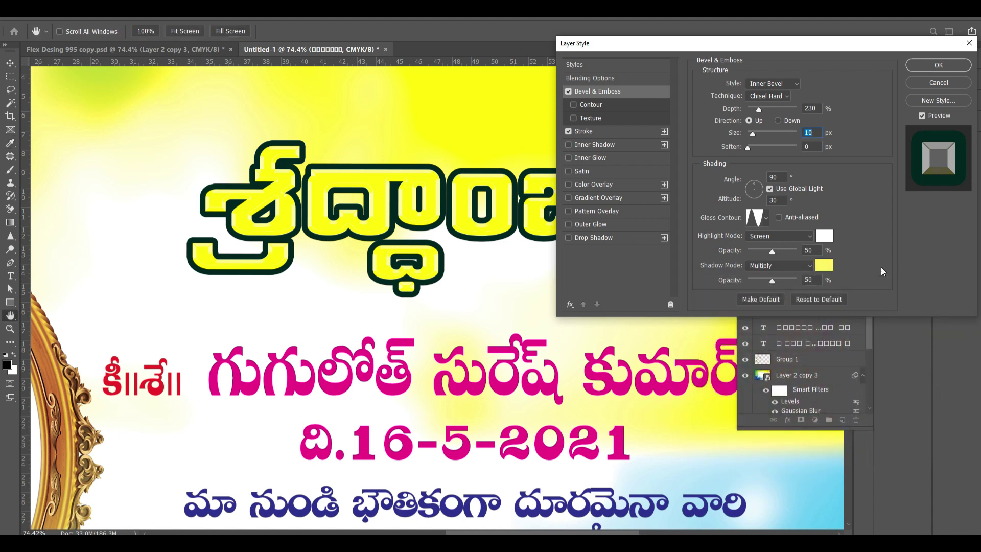
Step: Try sampling the bevel's highlight colour from the yellow and white areas of the banner
left_click(821, 239)
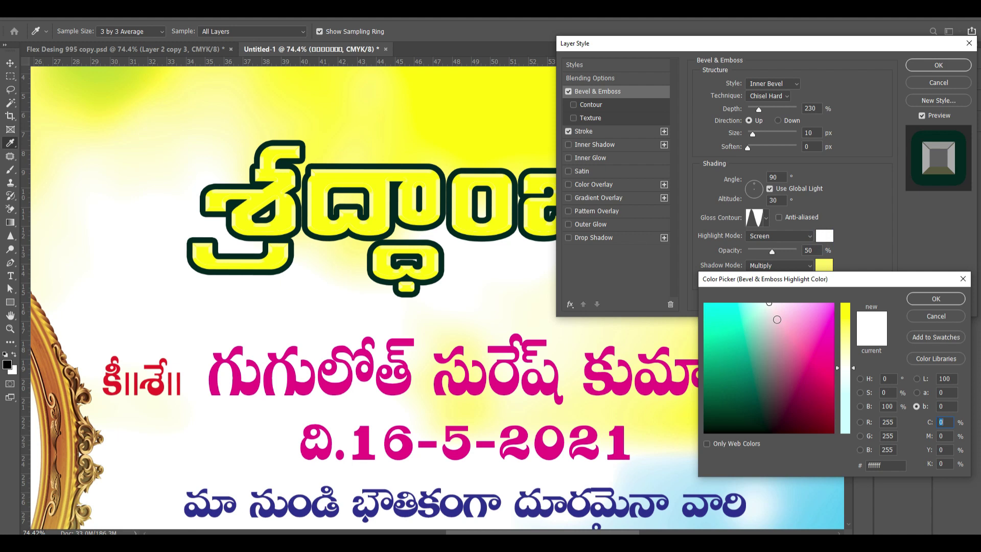
left_click(777, 319)
left_click(497, 194)
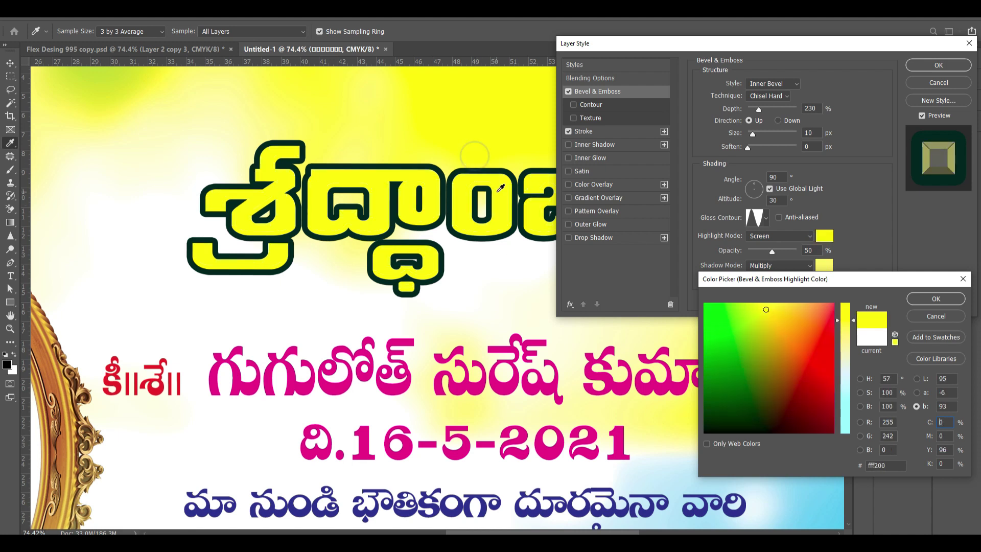
left_click(691, 438)
left_click(529, 276)
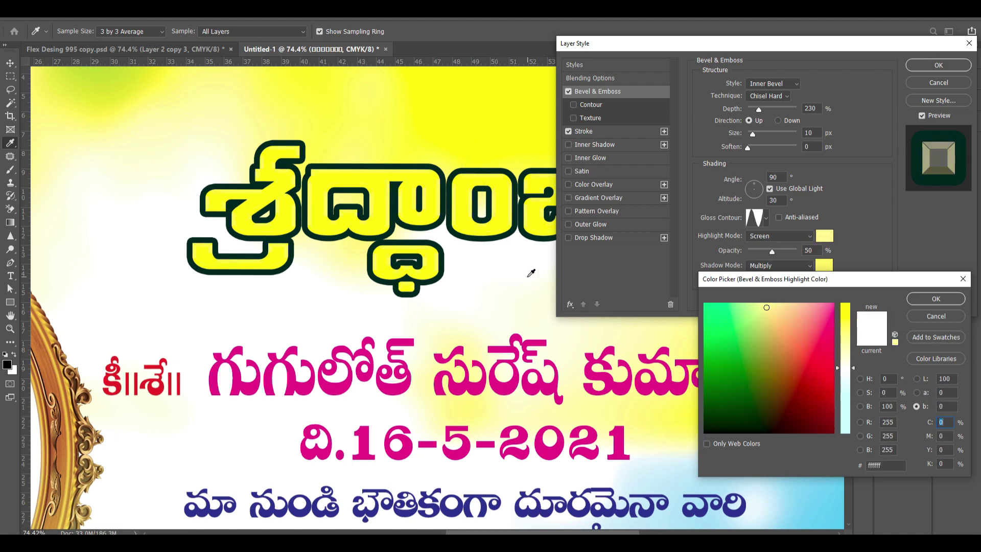
left_click(489, 249)
key("Return")
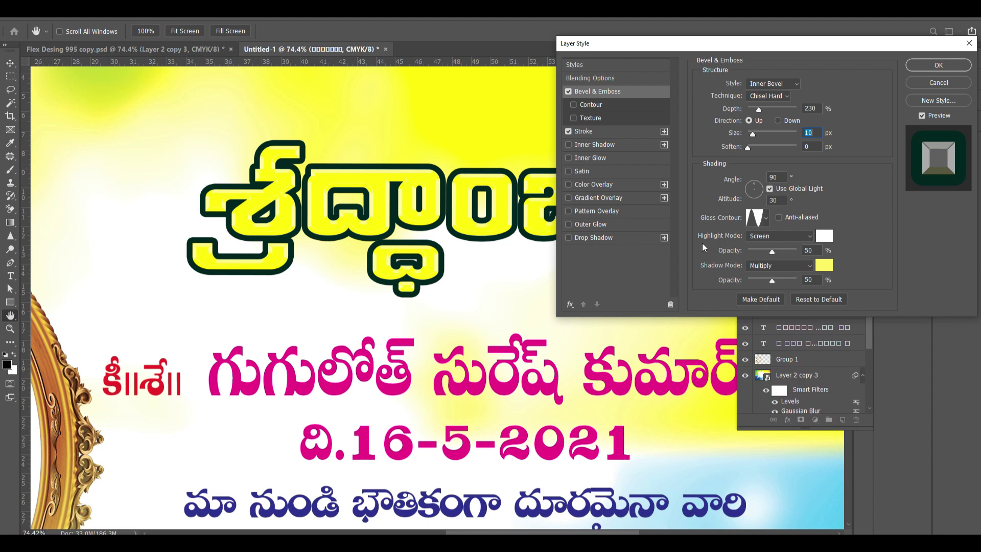
Step: Change the heading bevel's shadow colour to red
left_click(824, 267)
left_click(807, 362)
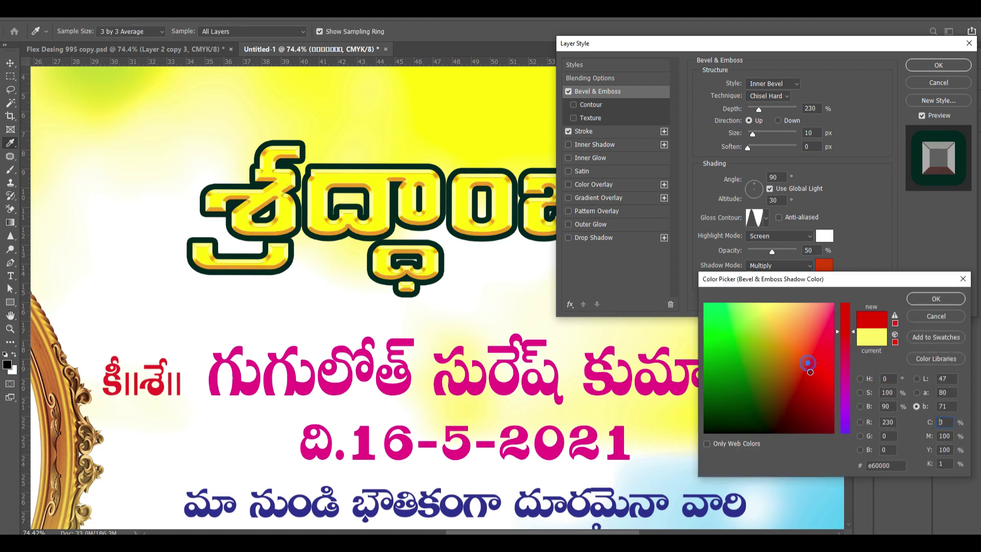
key("Return")
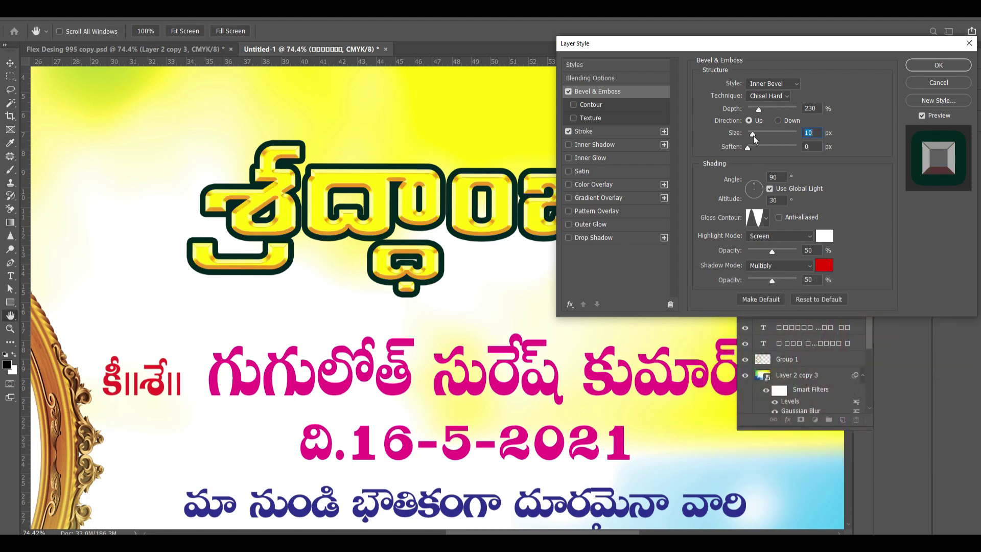
Step: Try a smaller bevel size of 6 px on the heading
key("Down")
key("Down")
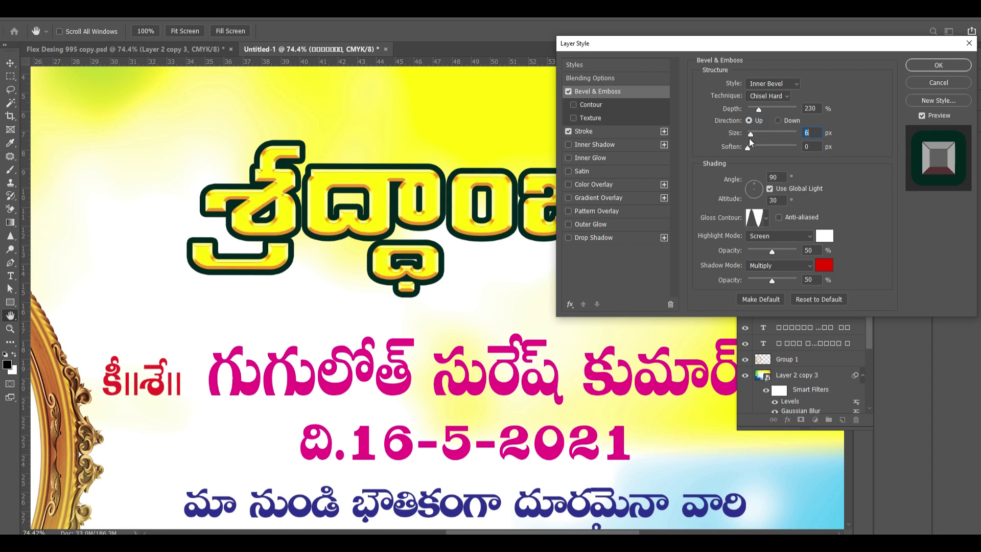
key("Up")
key("Up")
key("Up")
key("Up")
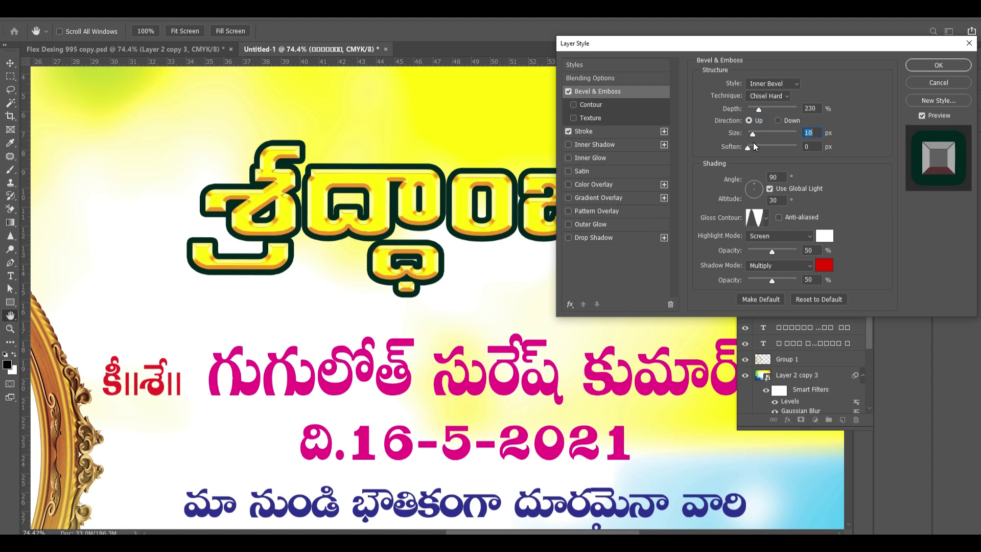
Step: Apply the heading's layer style and move the heading straight up, closer to the banner's upper edge
key("Return")
key("ctrl+0")
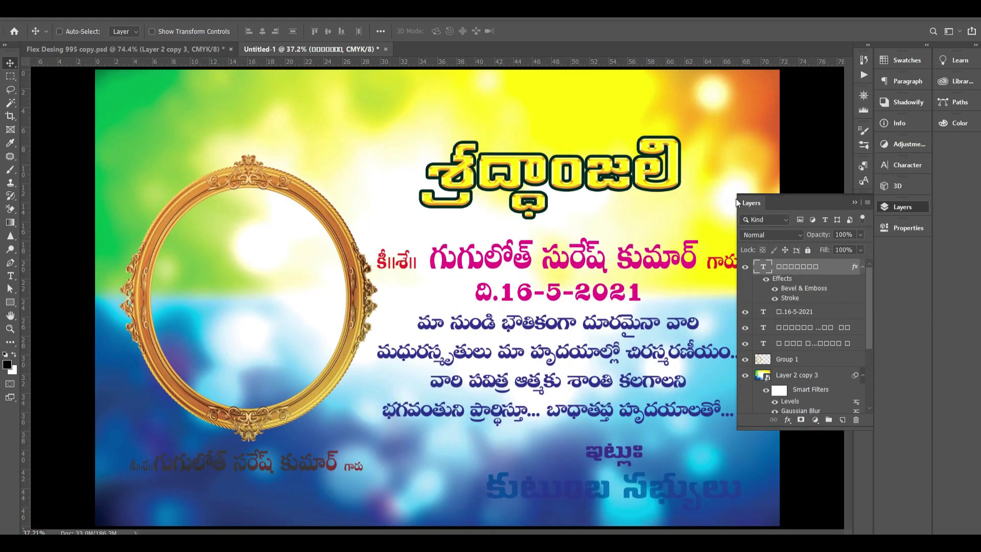
left_click_drag(658, 178, 658, 139)
key("ctrl+z")
key("shift+Up")
key("shift+Up")
key("shift+Up")
key("shift+Up")
key("shift+Up")
key("shift+Up")
key("shift+Up")
key("shift+Up")
key("shift+Up")
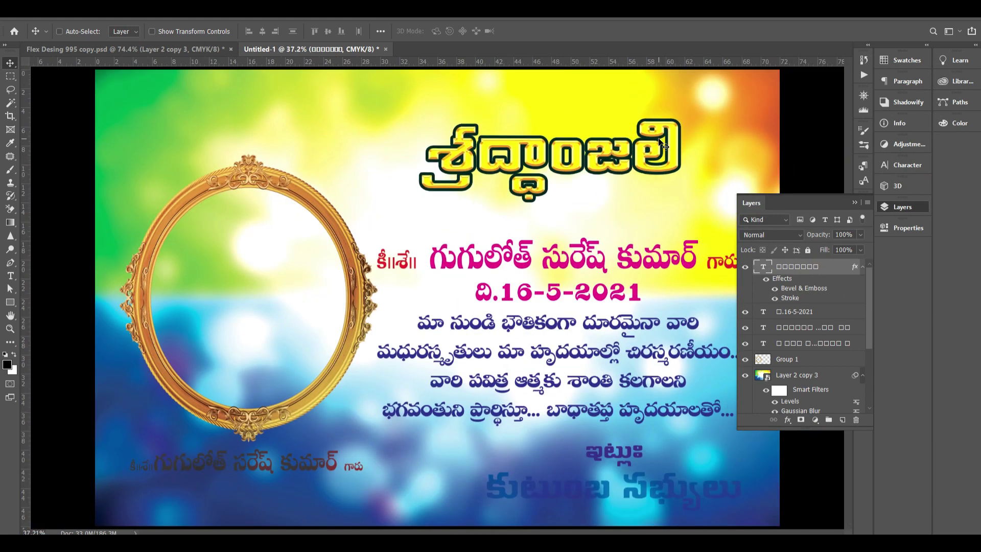
key("shift+Up")
key("shift+Up")
Step: Set the heading's stroke size to 8 px
scroll(643, 152, "up", 5)
scroll(704, 245, "up", 2)
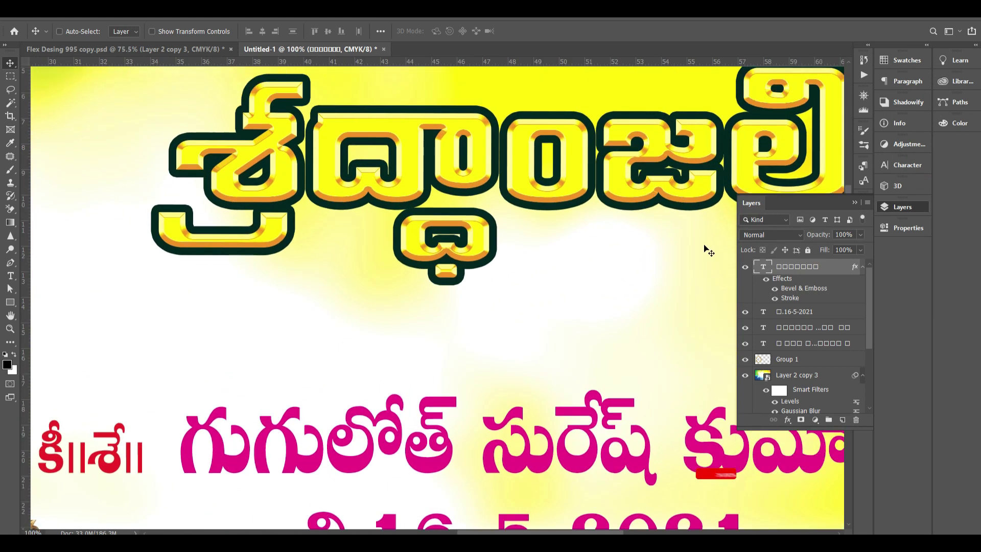
scroll(705, 245, "up", 1)
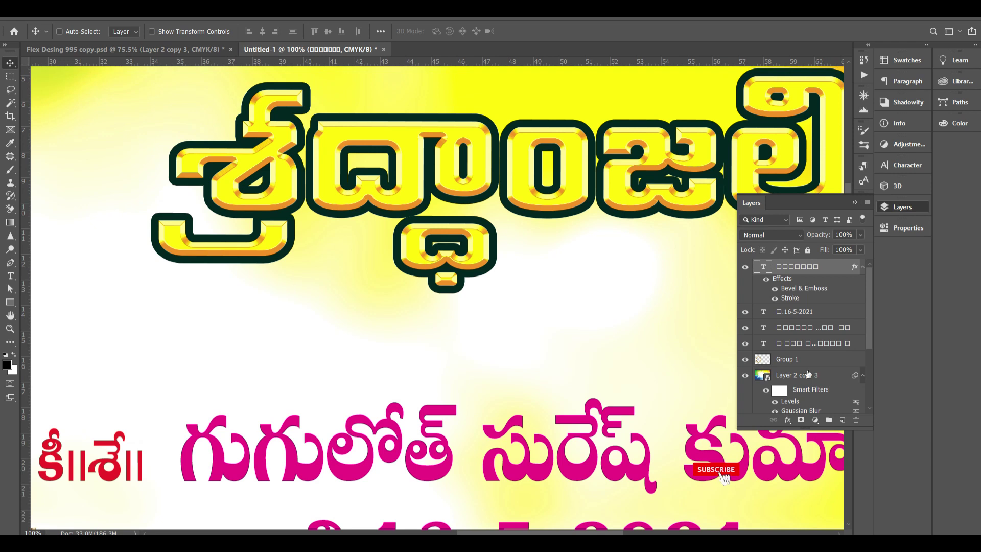
double_click(791, 299)
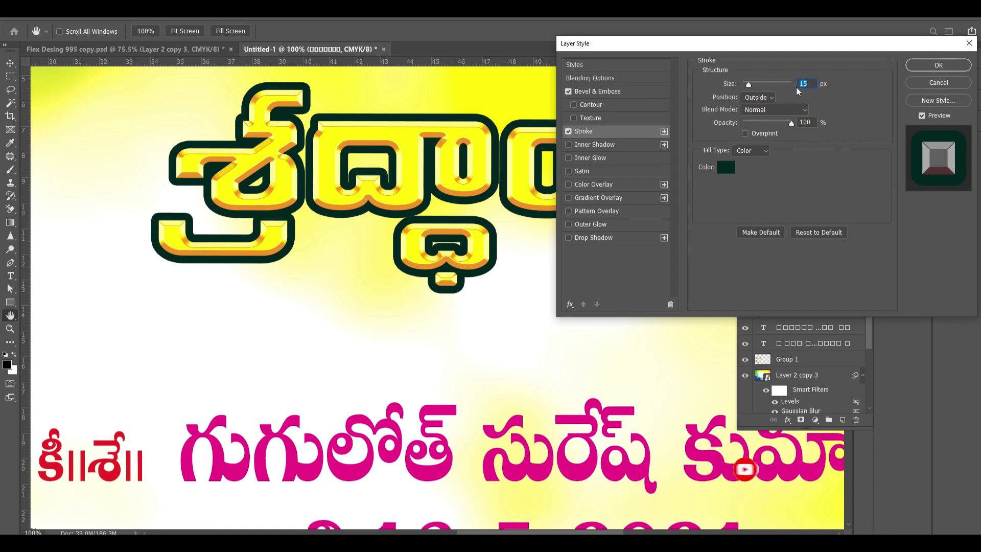
key("Up")
key("Up")
key("Up")
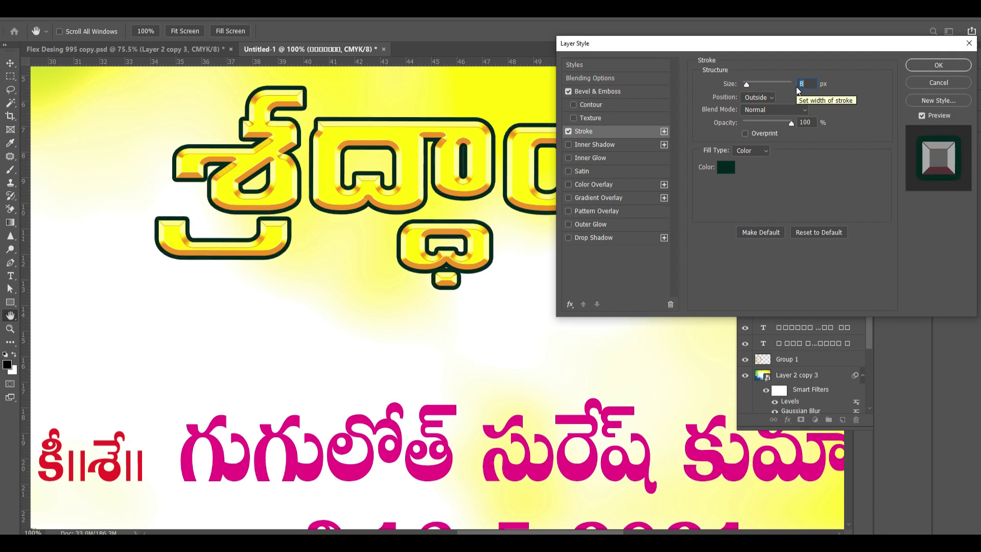
Step: Add a Drop Shadow to the heading and set its colour to 100% cyan, magenta and yellow with 10% black
left_click(590, 238)
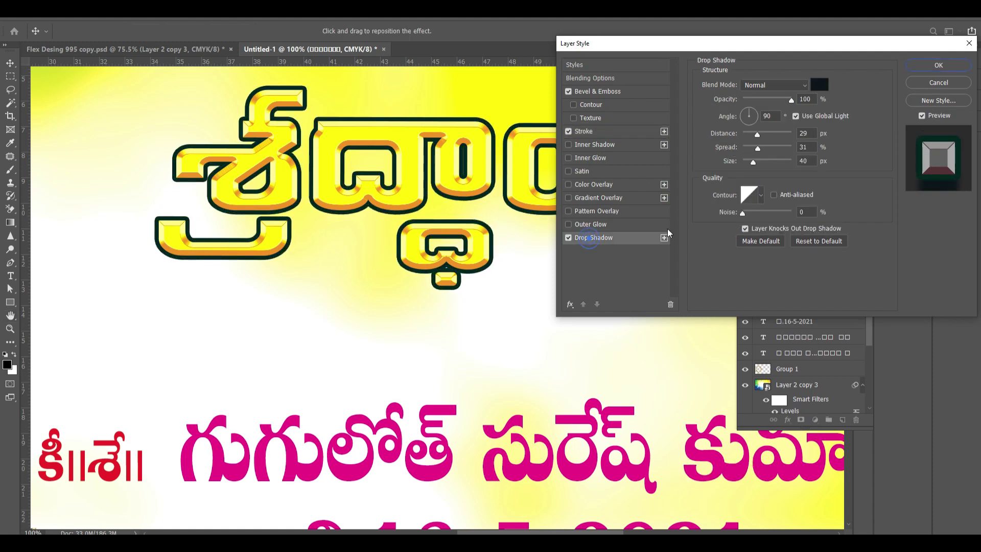
left_click(819, 85)
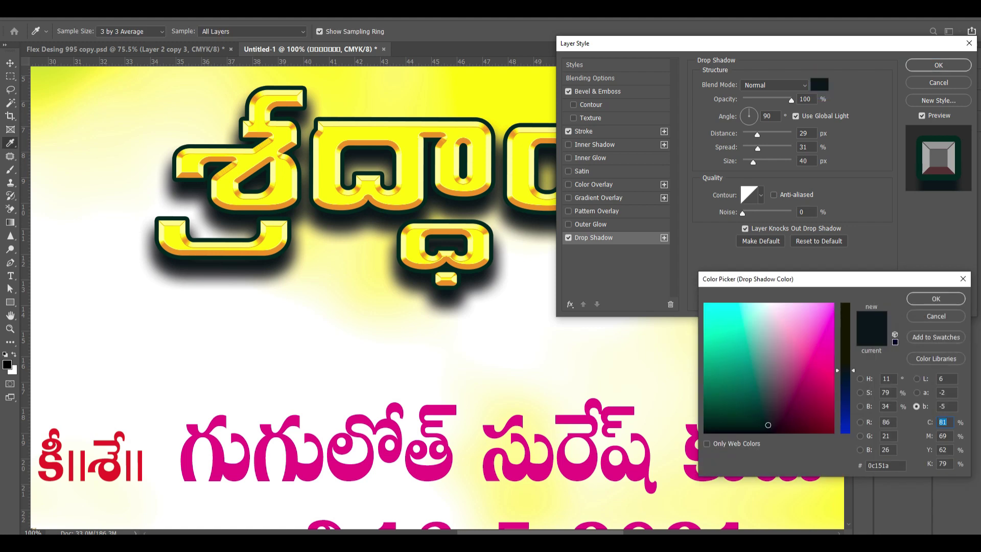
type("100")
key("Tab")
type("100")
key("Tab")
type("10")
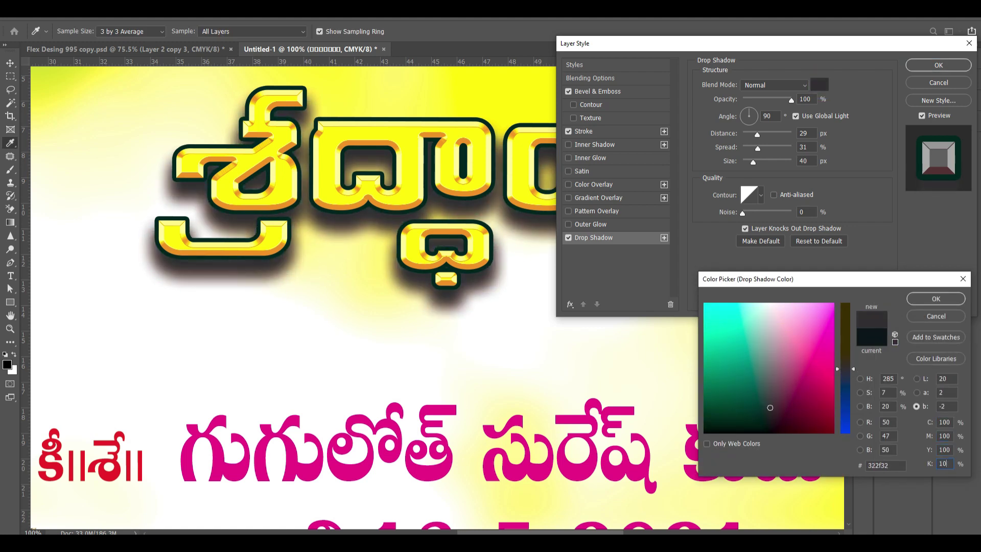
key("Return")
Step: Set the drop shadow's distance to 17 px, spread to 0% and size to 7 px, and make its colour pure black
mouse_move(757, 149)
left_mouse_down()
mouse_move(733, 143)
mouse_move(736, 161)
mouse_move(752, 136)
mouse_move(746, 162)
left_mouse_up()
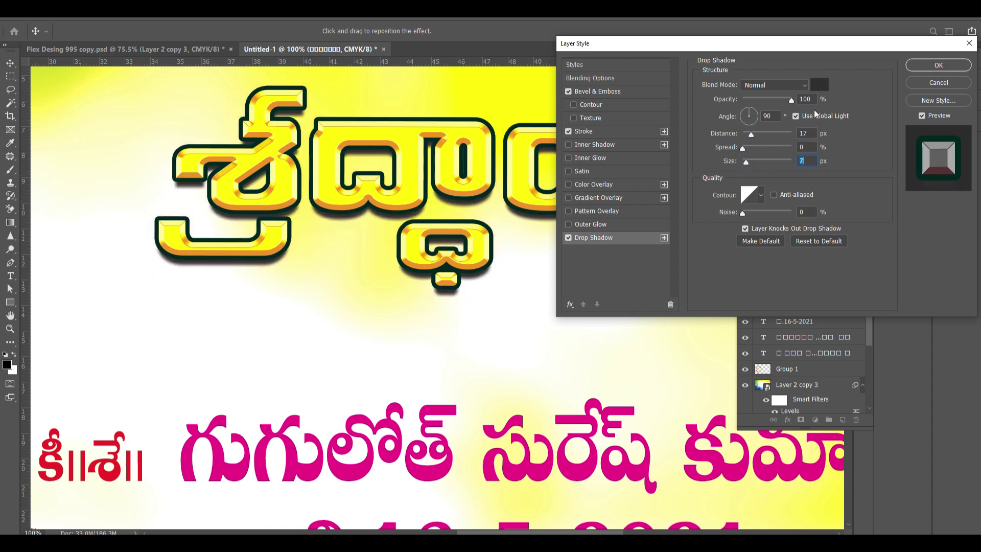
left_click(818, 86)
type("100")
key("Return")
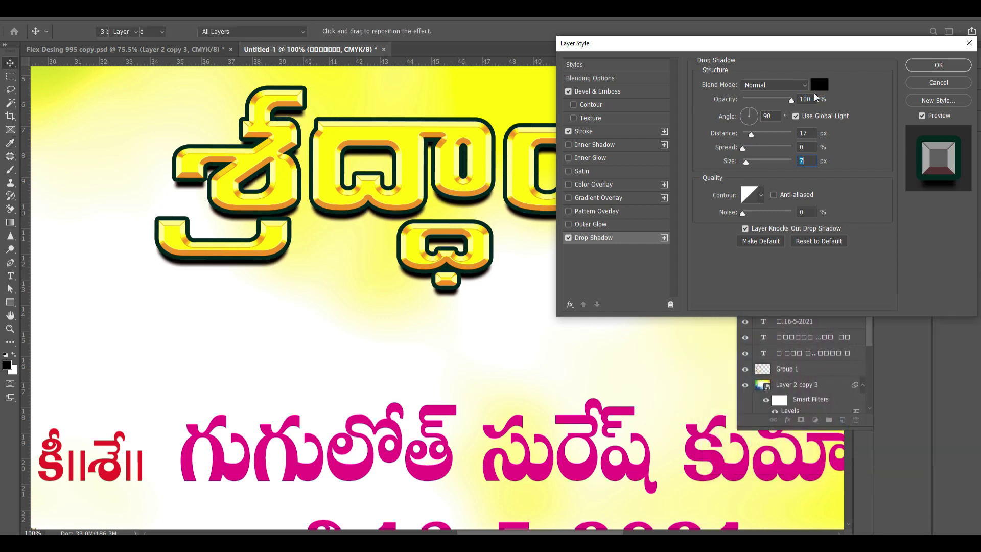
key("Return")
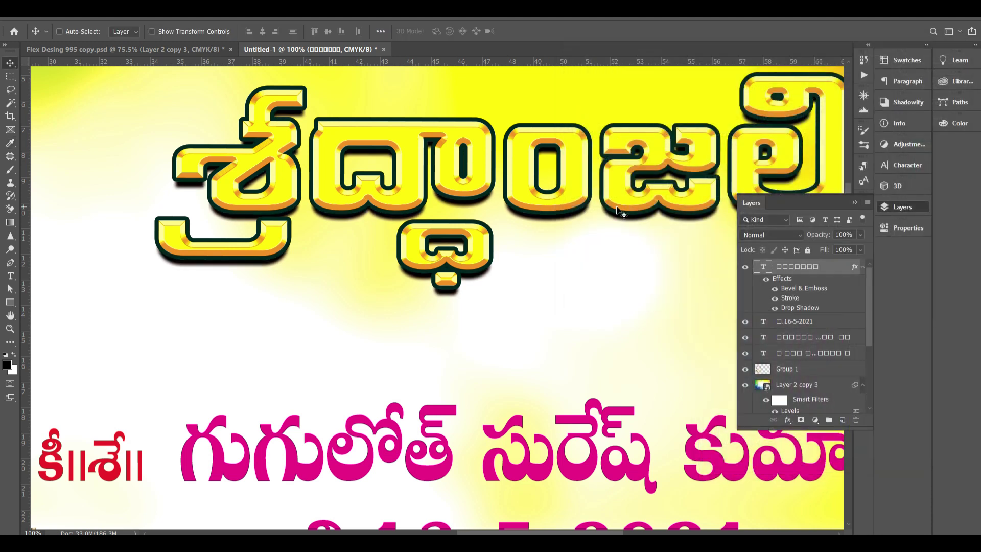
Step: Open the heading's stroke colour for editing
double_click(790, 298)
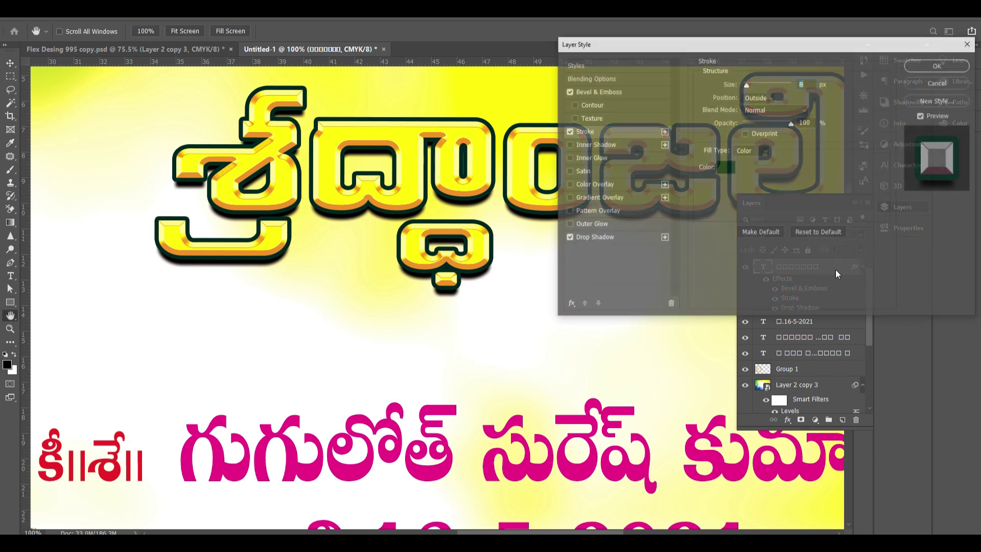
left_click(726, 168)
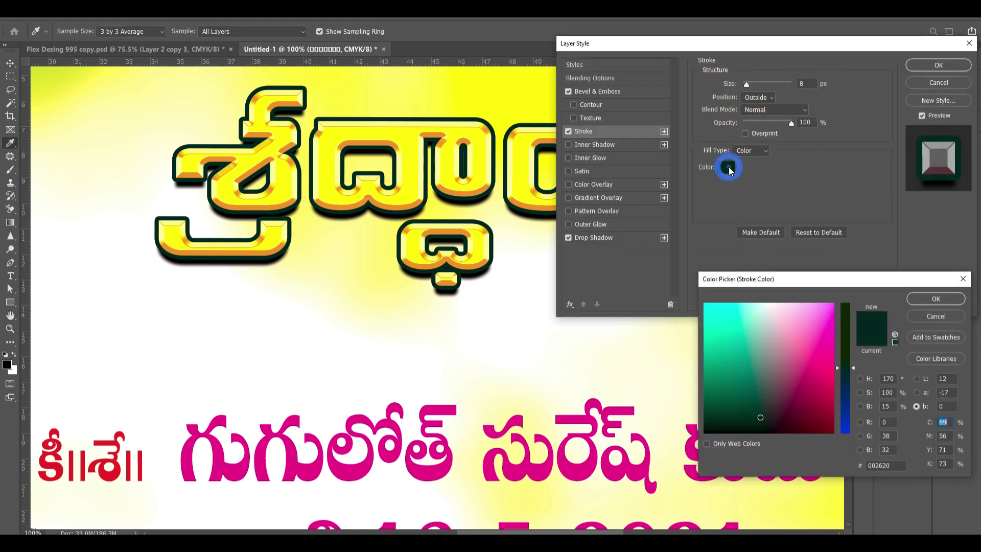
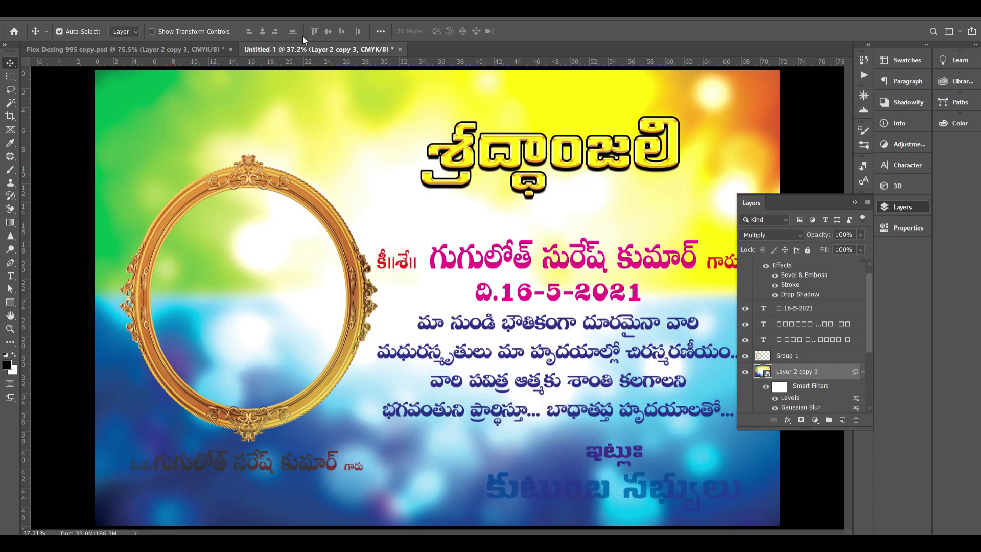
Step: Center the blurred background layer horizontally and vertically on the canvas
left_click(262, 31)
left_click(326, 31)
key("ctrl+d")
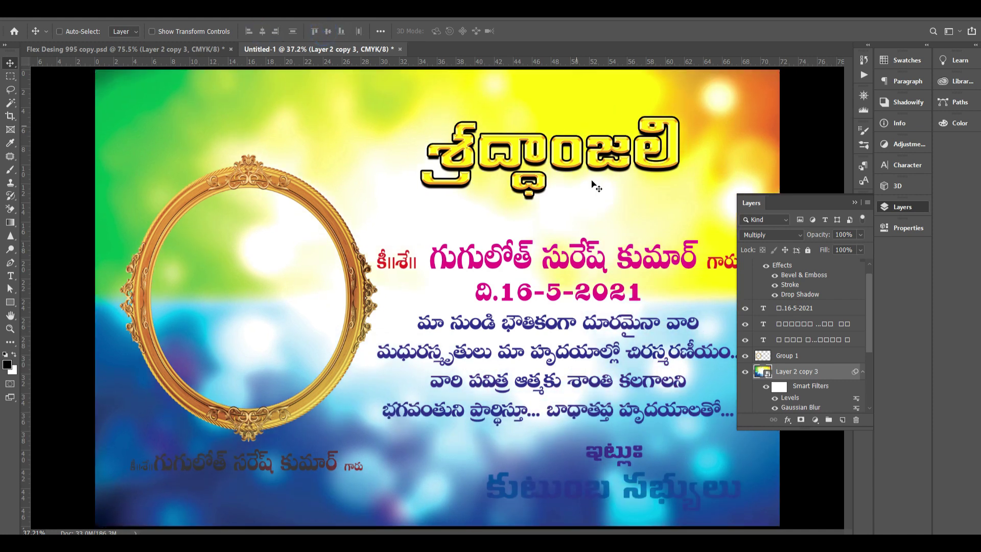
left_click(910, 209)
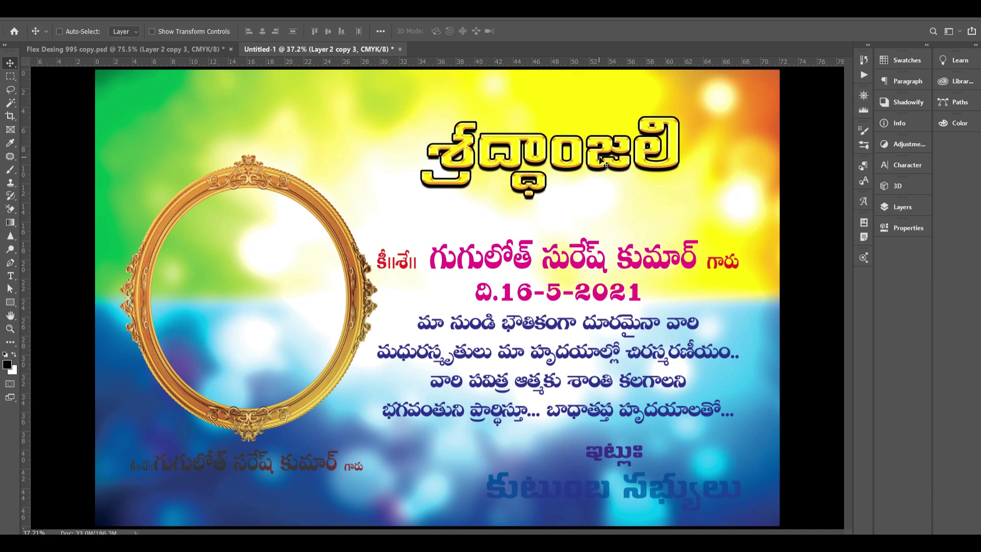
Step: Create a new layer and paint a soft white glow behind the heading with the 500 px Soft Round brush
key("ctrl+shift+n")
key("Return")
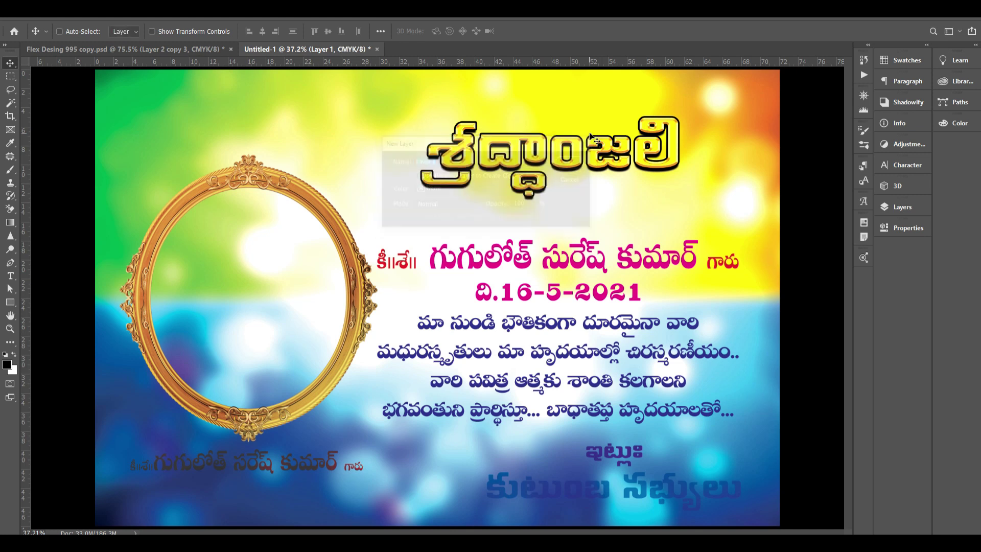
left_click(14, 354)
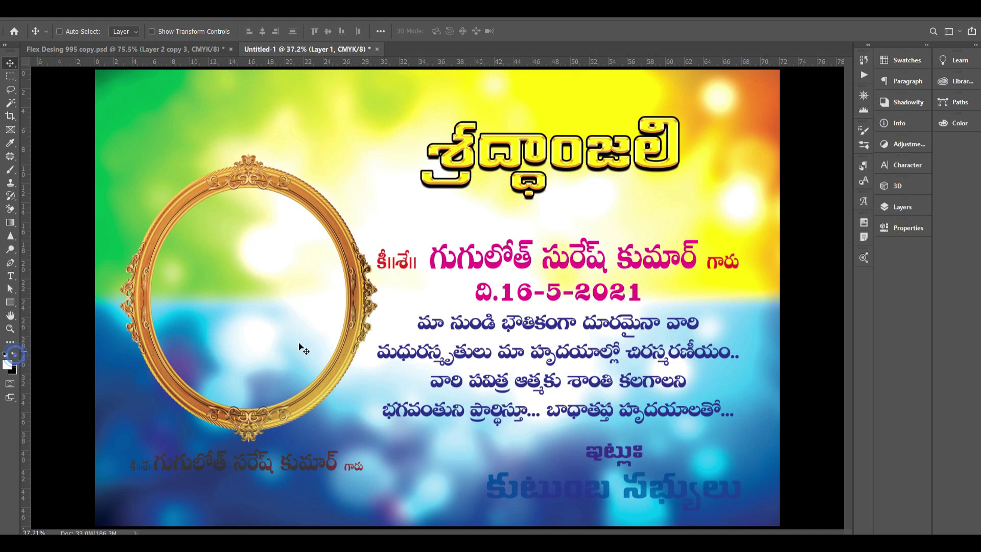
key("b")
right_click(390, 156)
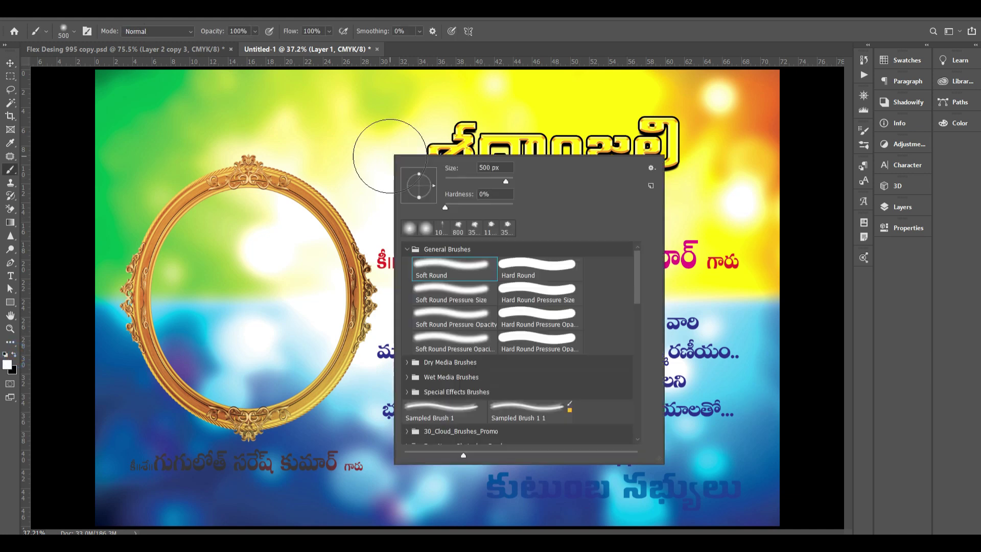
double_click(457, 264)
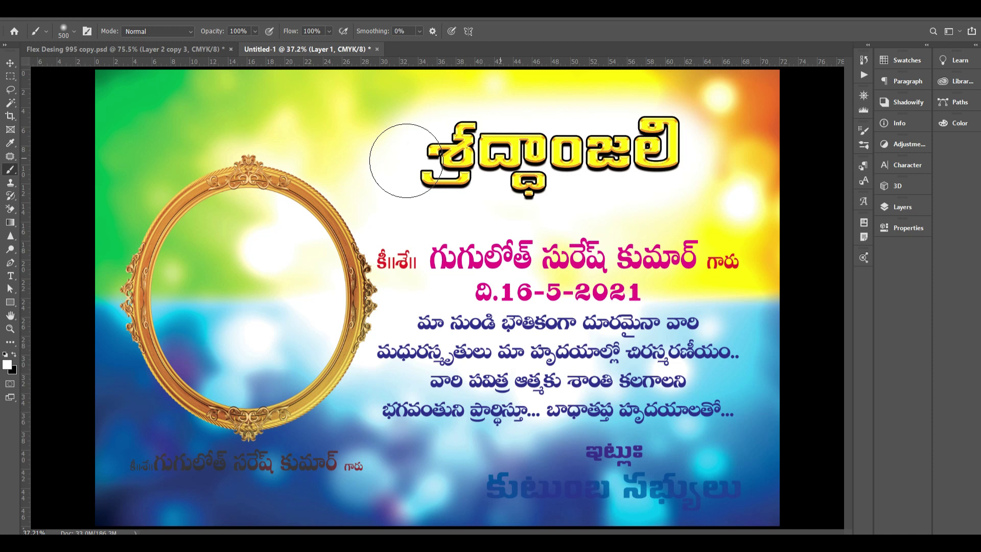
Step: Select the name, date and message text layers together and scale them down slightly
key("v")
left_click(638, 256, "ctrl")
right_click(633, 297)
left_click(632, 299, "shift")
left_click_drag(596, 301, 591, 269)
key("ctrl+z")
right_click(620, 325)
left_click(634, 331, "shift")
left_click_drag(636, 324, 648, 284)
key("ctrl+z")
key("ctrl+t")
left_click_drag(739, 331, 729, 333)
key("Return")
Step: Move the name, date and message text block right and up, centring it under the heading
mouse_move(663, 293)
left_mouse_down()
mouse_move(686, 292)
mouse_move(650, 284)
left_mouse_up()
key("shift+Up")
key("shift+Up")
key("shift+Up")
key("shift+Up")
key("shift+Up")
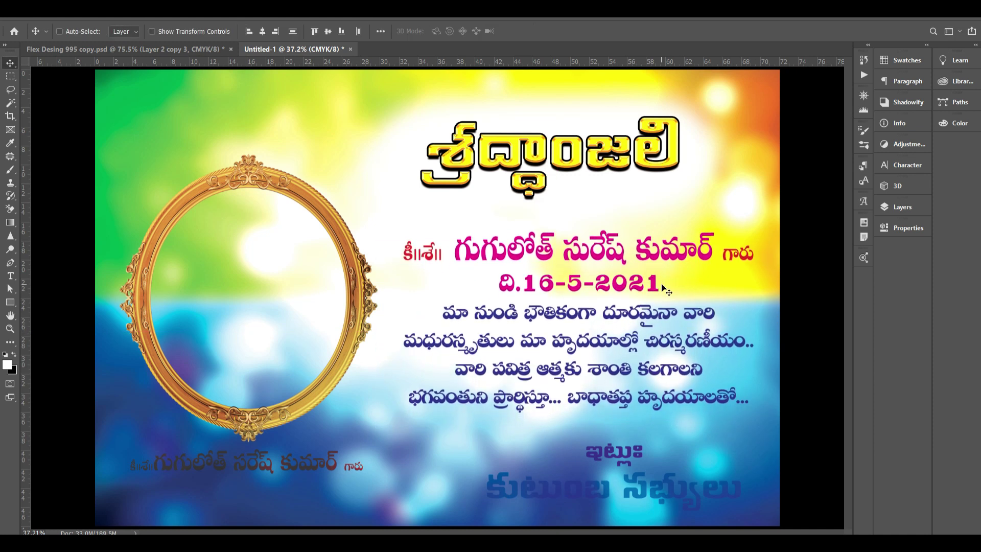
key("Up")
key("Up")
key("Up")
key("Up")
key("Up")
key("Up")
key("Up")
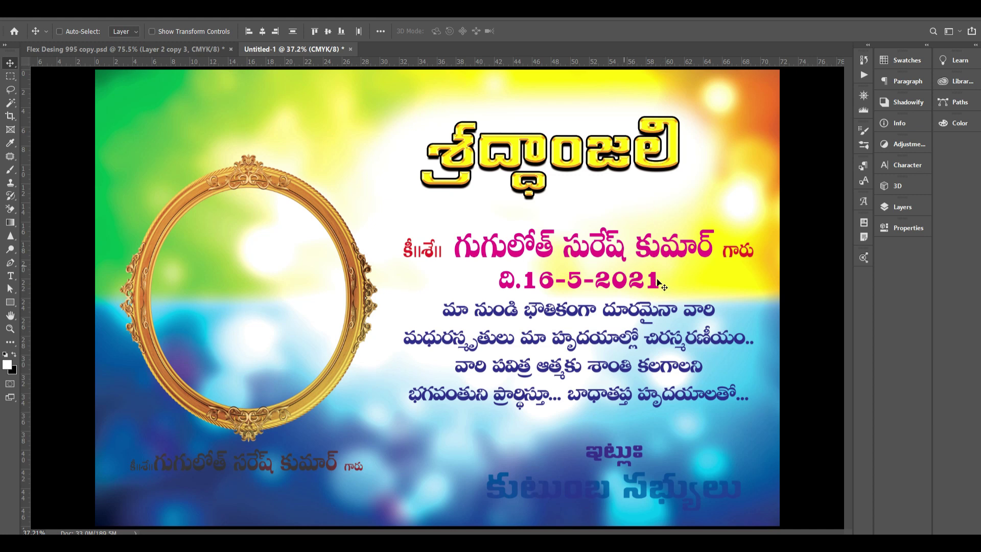
Step: Add a Stroke effect to the name line below the heading and set its colour to white, CMYK 0, 0, 0, 0
left_click_drag(683, 251, 675, 225)
key("ctrl+z")
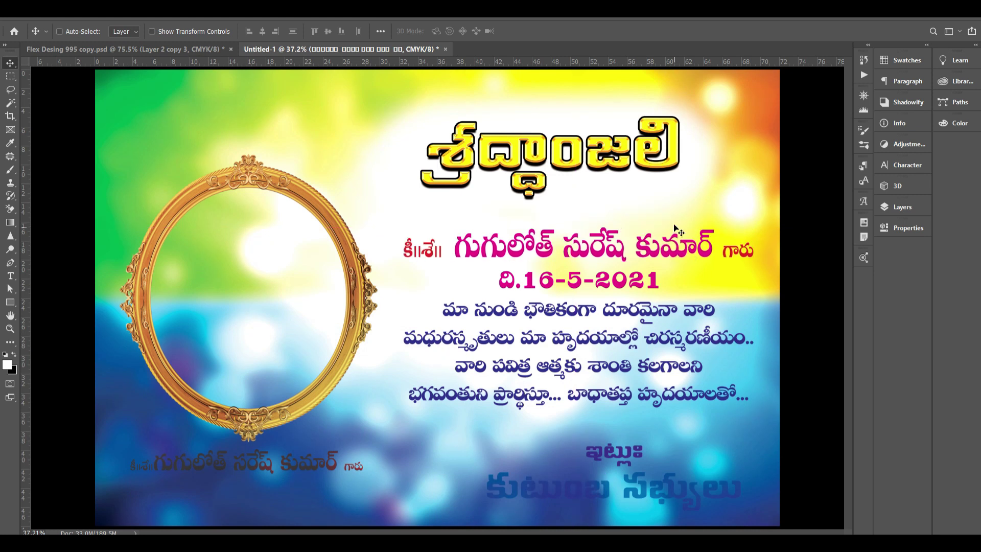
key("F7")
left_click(787, 421)
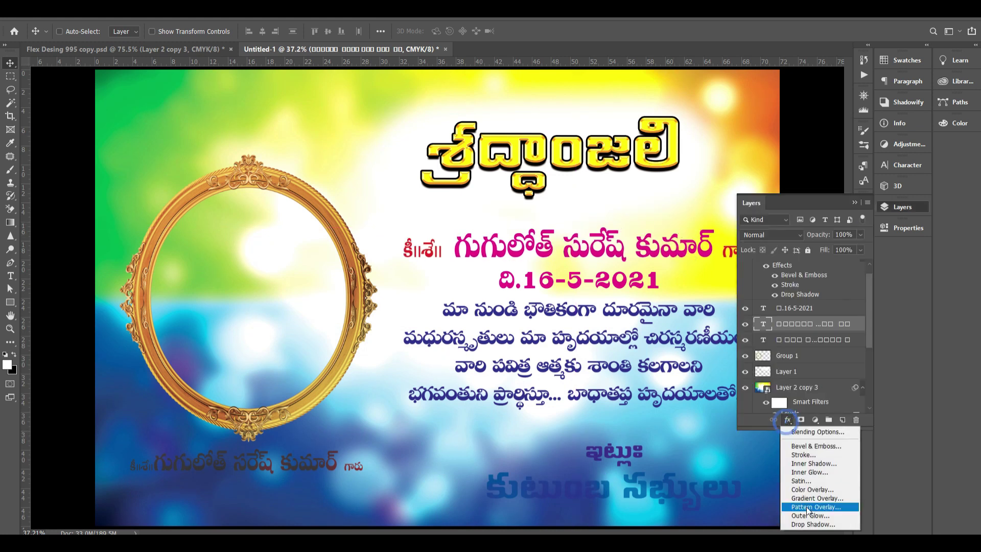
left_click(807, 455)
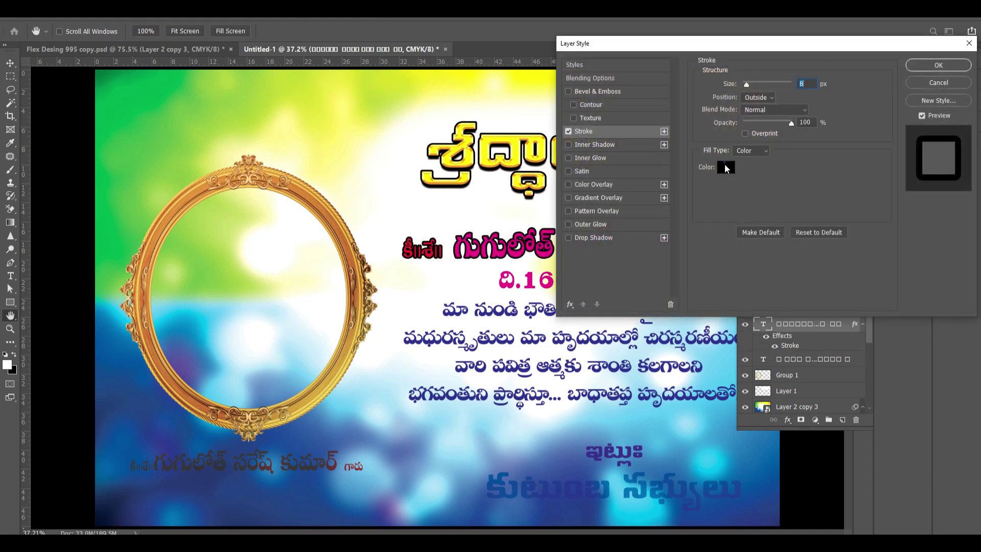
left_click(725, 166)
type("0")
key("Tab")
type("0")
key("Tab")
type("0")
key("Tab")
key("0")
key("Return")
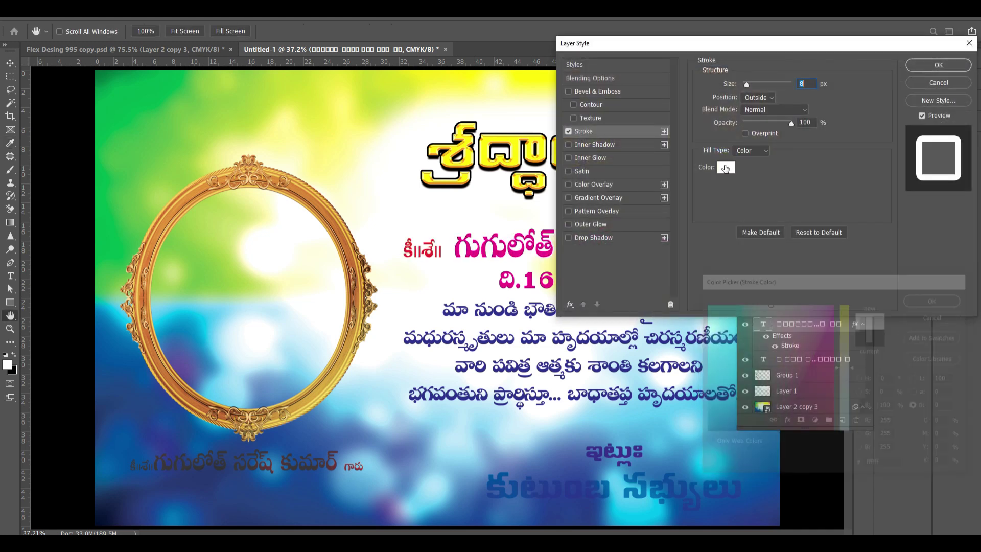
Step: Add a Drop Shadow effect to the name line and set its colour to green, CMYK 45, 0, 100, 0
left_click(592, 238)
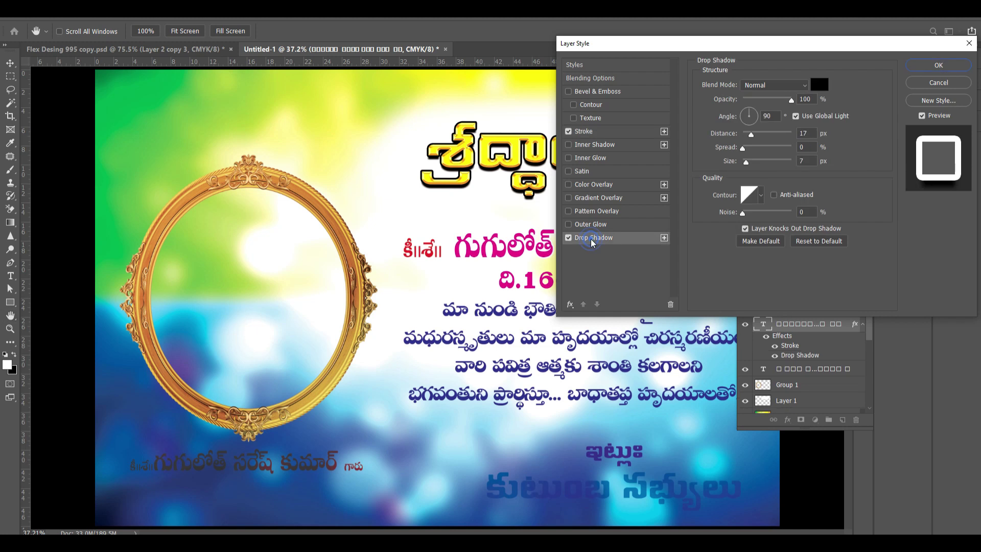
left_click(828, 86)
type("45")
key("Tab")
type("0")
key("Tab")
type("100")
key("Tab")
type("0")
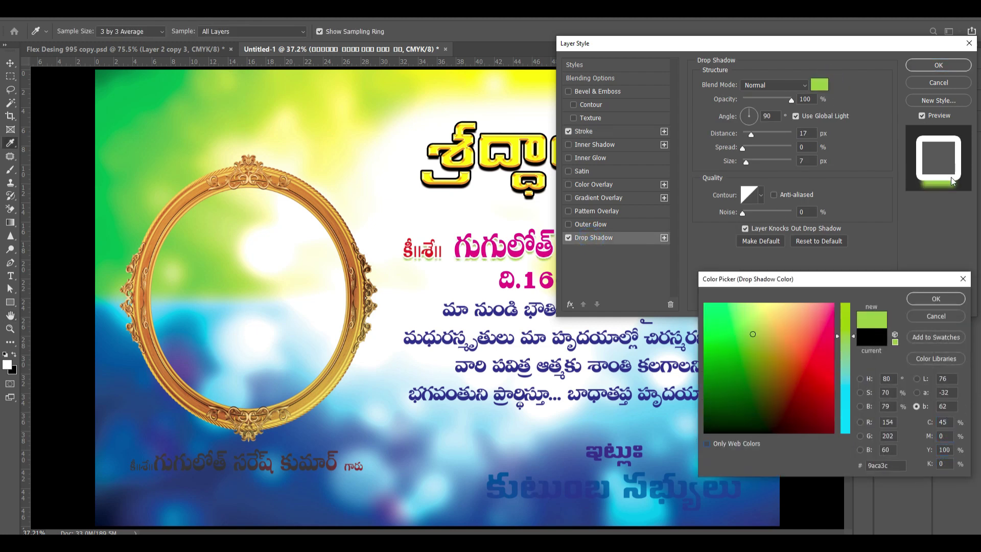
Step: Change the name line's drop shadow colour to cyan, CMYK 100, 0, 0, 0
key("shift+Tab")
type("100")
key("Tab")
key("Tab")
type("0")
key("Return")
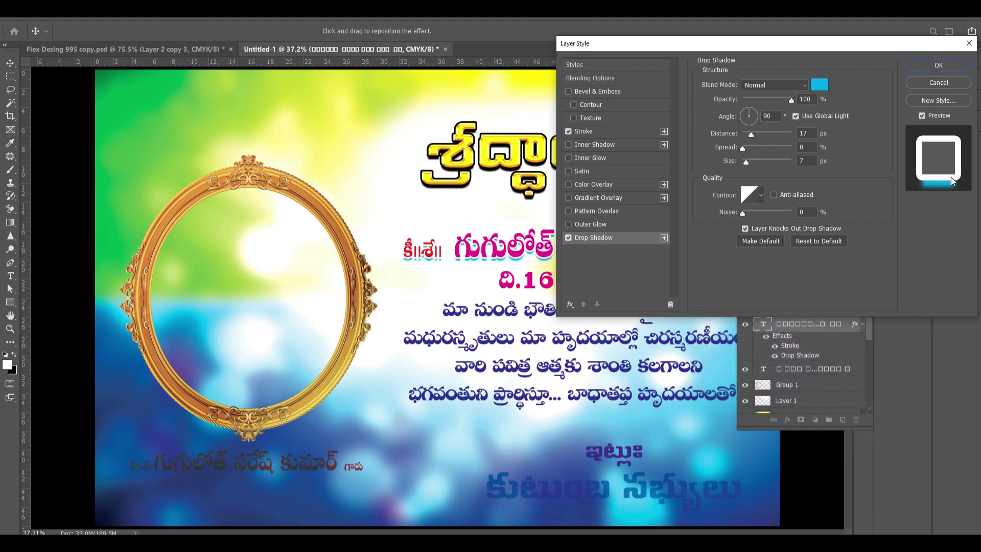
Step: Set the name line's drop shadow to 30% opacity, 25 px distance, 18% spread and 43 px size
left_click(763, 99)
left_click_drag(761, 100, 760, 108)
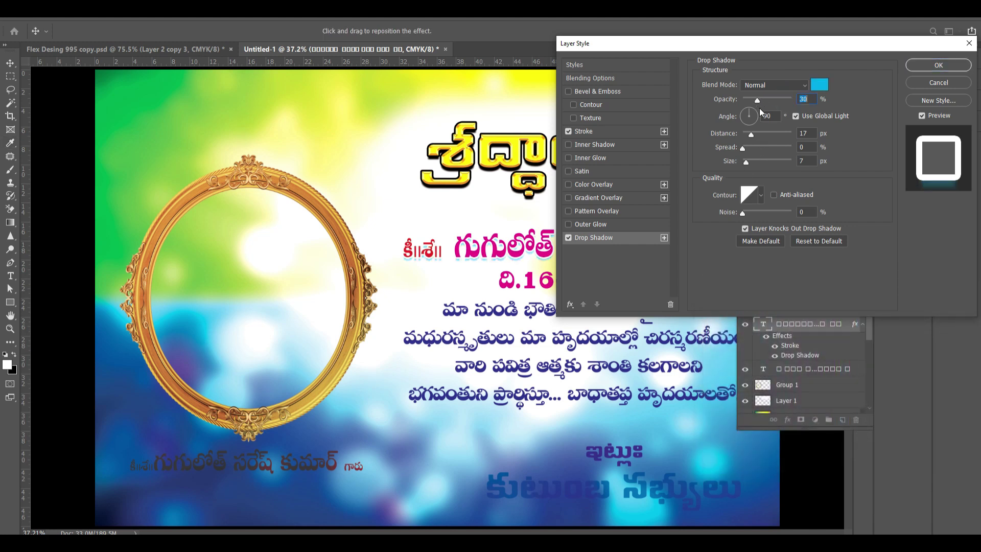
left_click_drag(752, 165, 750, 166)
left_click_drag(753, 133, 751, 149)
left_click(750, 164)
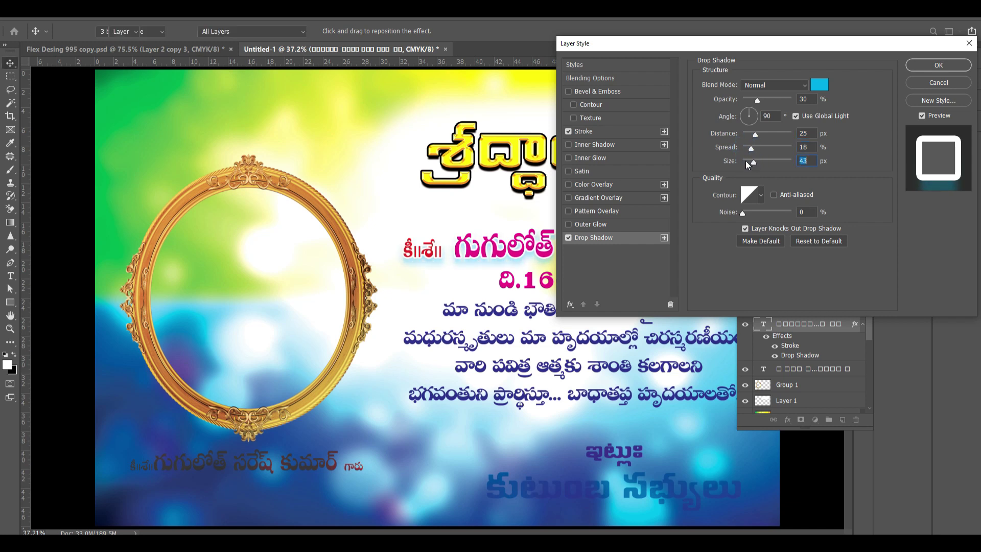
key("Return")
scroll(688, 279, "up", 3)
scroll(650, 276, "up", 1)
scroll(780, 413, "up", 1)
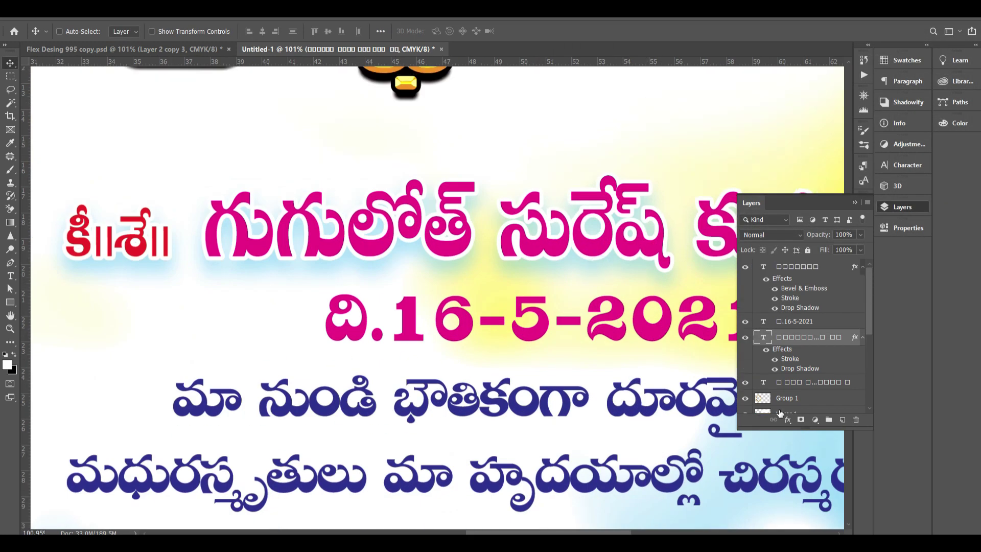
Step: Add a Gradient Overlay to the name line and set its starting colour stop to deep blue, CMYK 100, 100, 0, 0
key("ctrl+1")
double_click(799, 369)
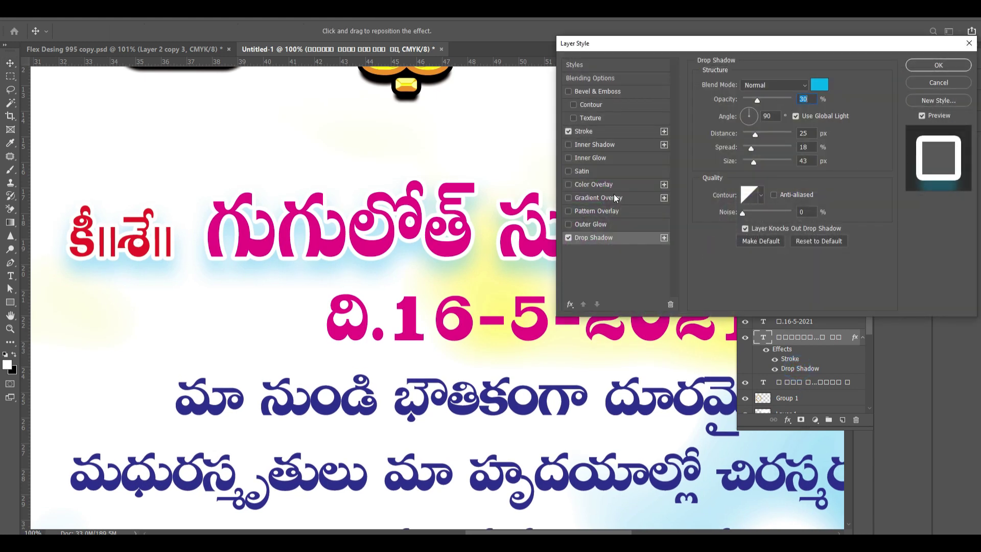
left_click(615, 198)
left_click(779, 111)
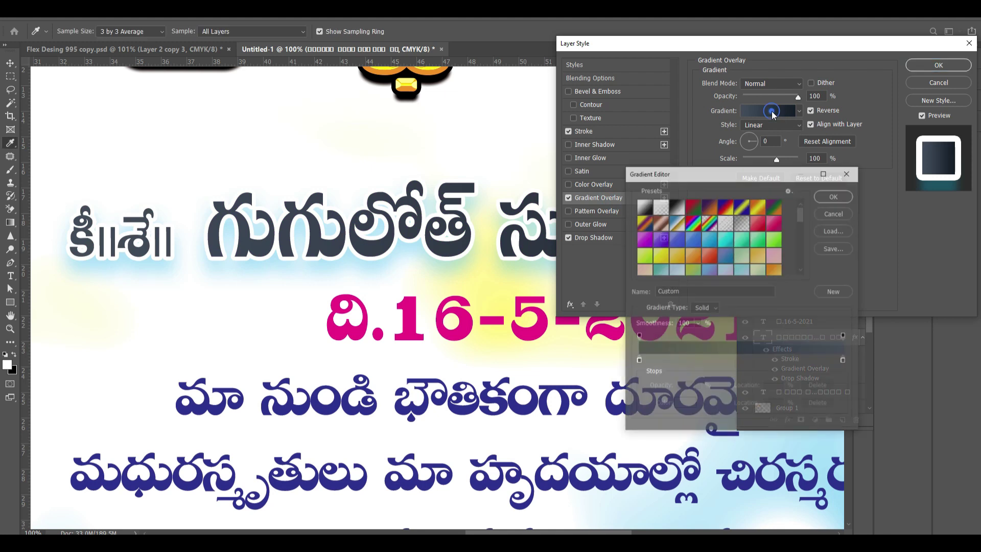
scroll(670, 265, "down", 2)
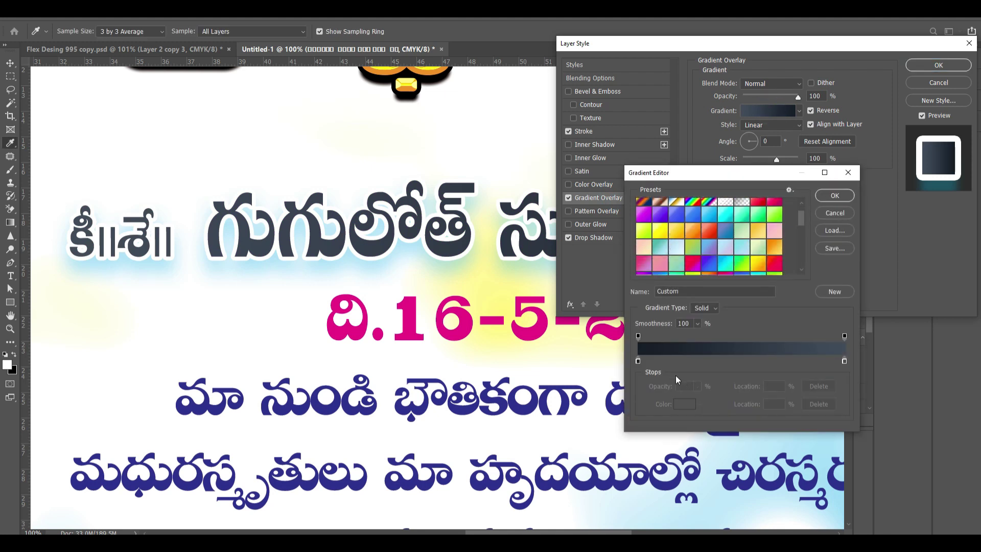
double_click(637, 360)
key("Tab")
type("100")
key("Tab")
type("1")
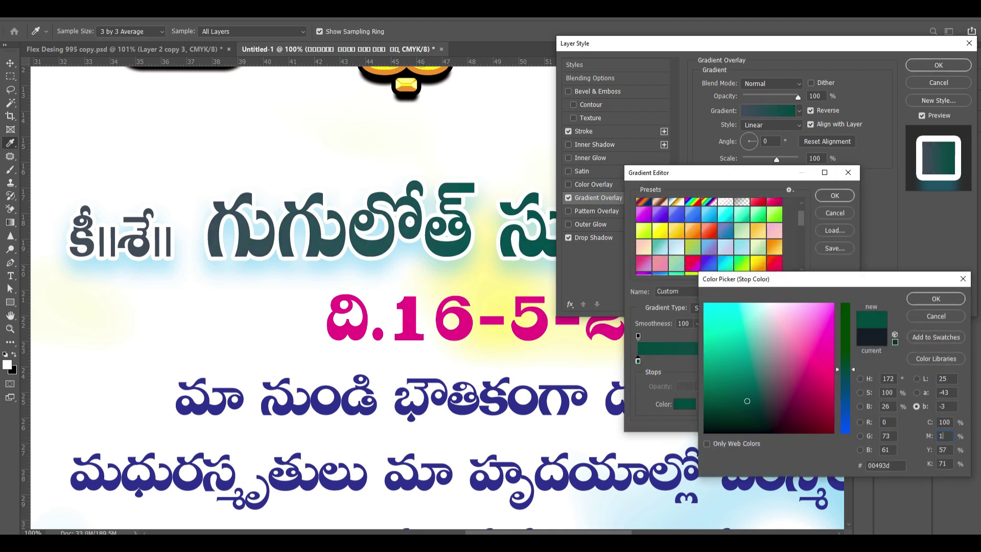
type("00")
key("Tab")
type("0")
key("Tab")
type("0")
key("Return")
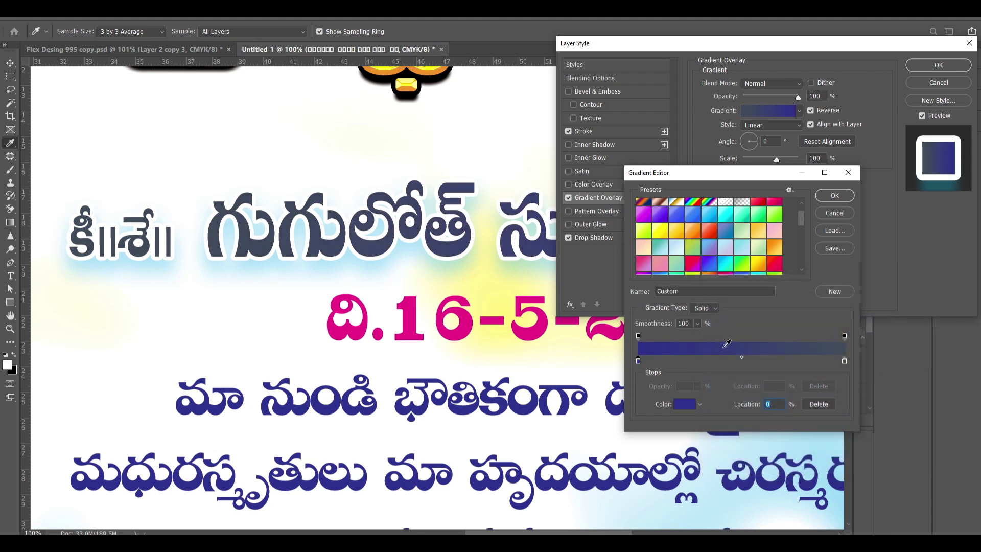
Step: Set the end colour stop of the name line's gradient to magenta, CMYK 0, 100, 0, 0
double_click(844, 361)
type("0")
key("Tab")
type("100")
key("Tab")
type("0")
key("Tab")
type("0")
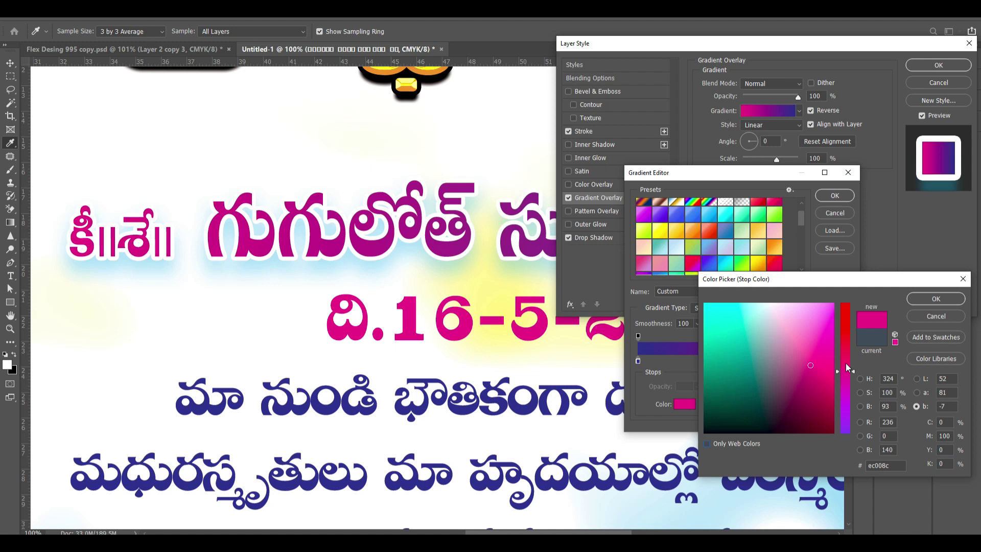
key("Return")
key("Return")
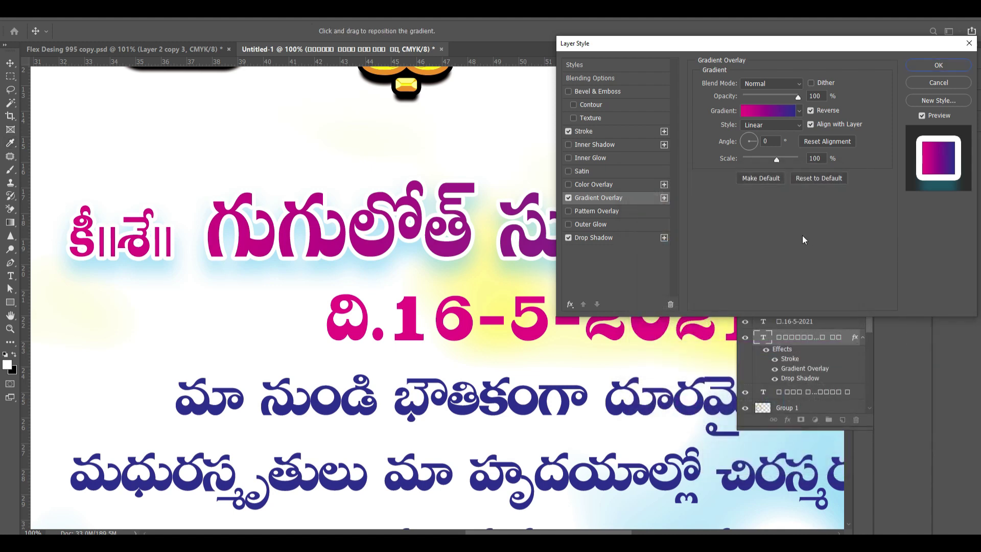
Step: Set the angle of the name line's Gradient Overlay to 90°
double_click(777, 138)
type("90")
key("Tab")
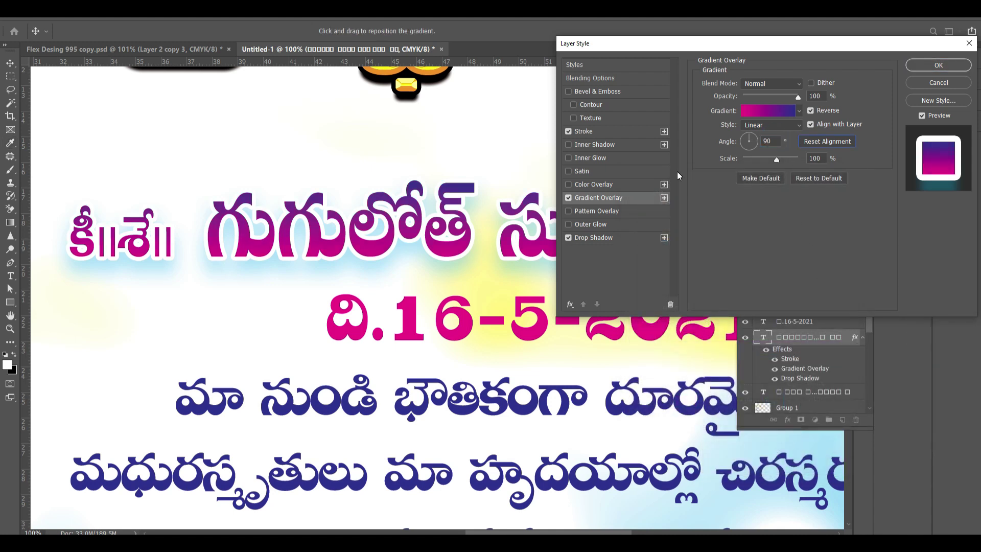
key("Return")
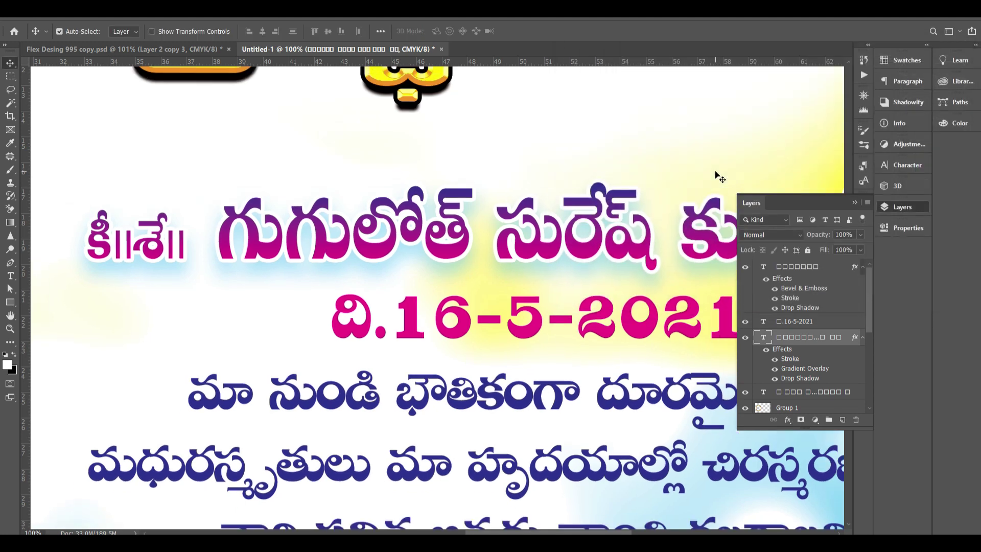
Step: Set the name line's drop shadow to 100% opacity, 21 px distance, 0% spread and 13 px size
key("ctrl+minus")
key("alt+l")
key("y")
key("d")
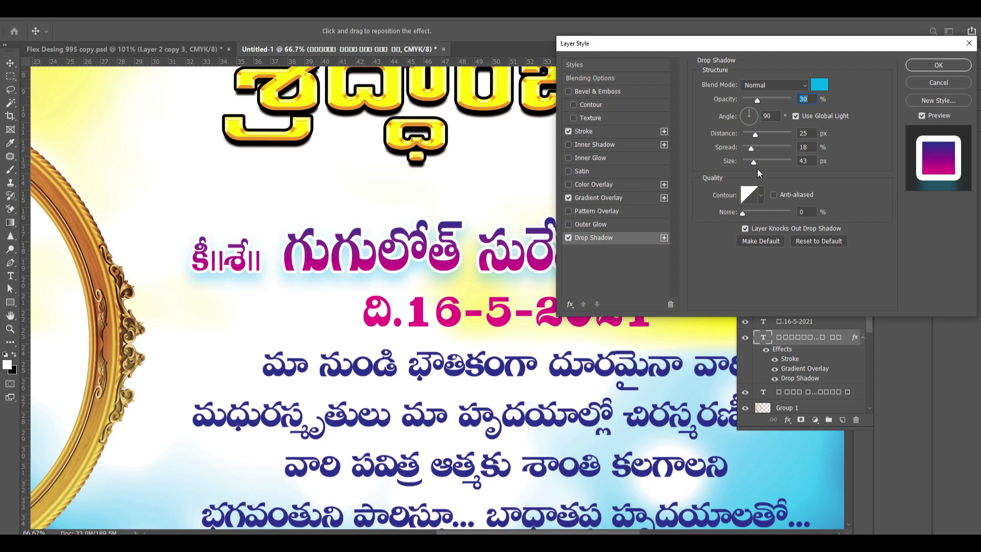
mouse_move(753, 150)
left_mouse_down()
mouse_move(718, 151)
mouse_move(747, 135)
mouse_move(744, 162)
mouse_move(754, 132)
mouse_move(749, 163)
left_mouse_up()
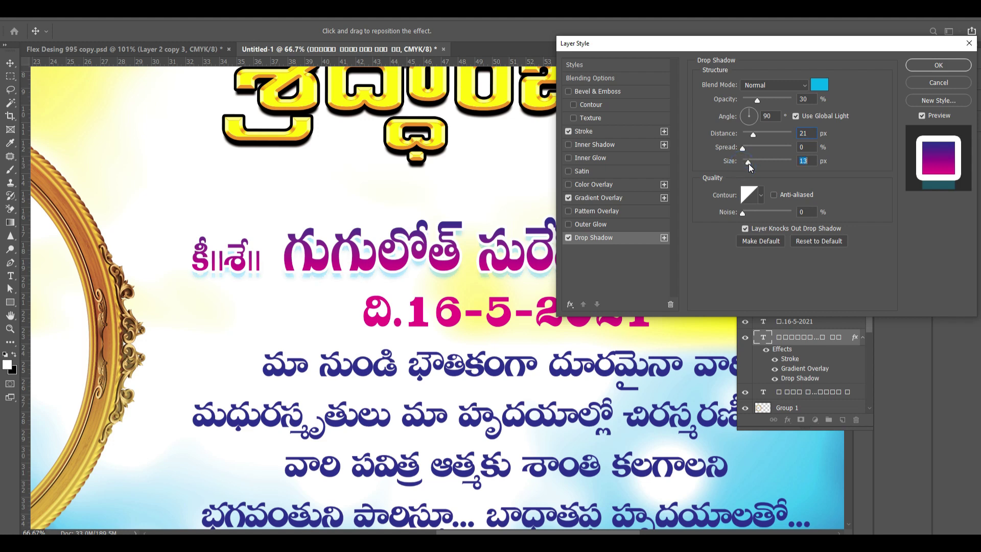
left_click_drag(759, 98, 808, 100)
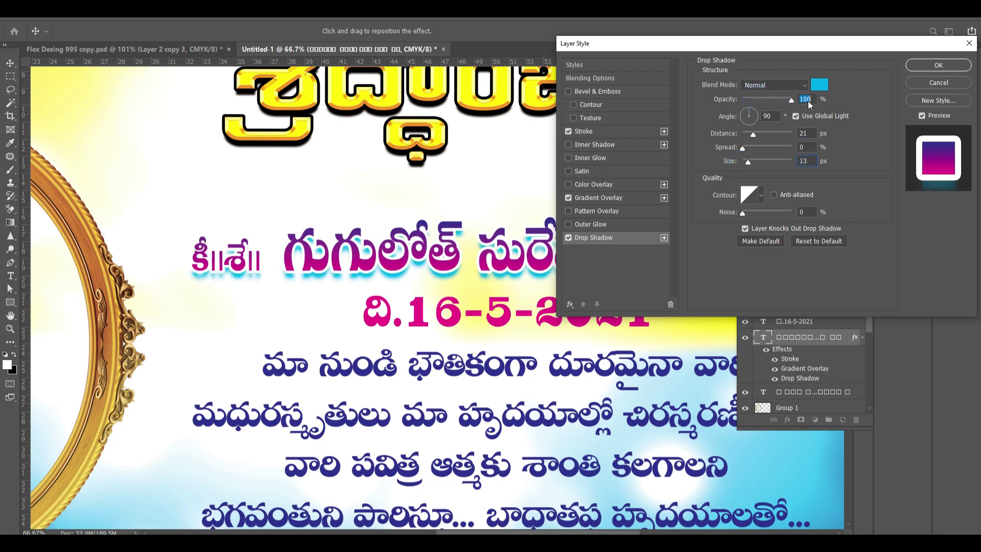
key("Return")
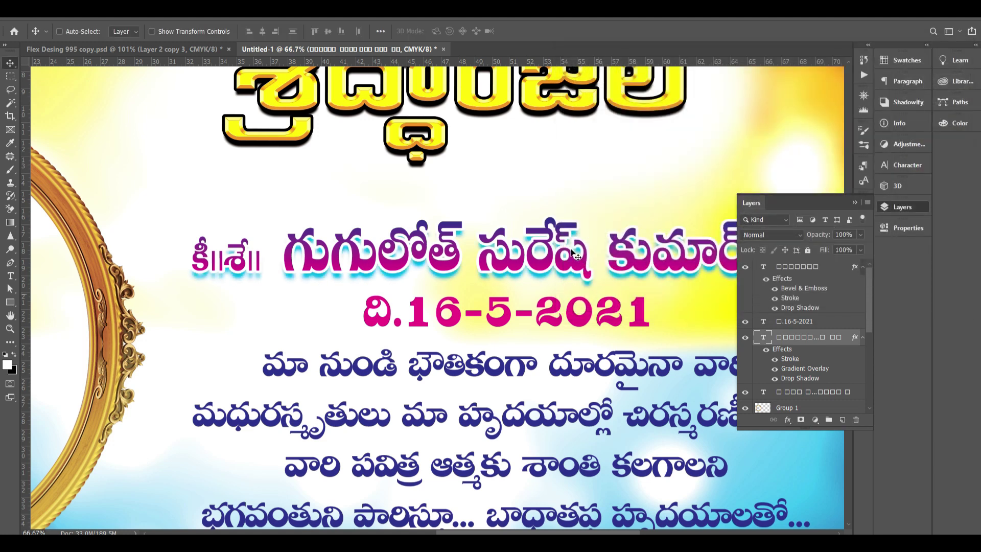
left_click_drag(577, 250, 575, 233)
key("ctrl+z")
left_click(745, 338)
left_click(745, 338)
Step: Copy the name line's layer style and paste it onto the date line
right_click(795, 339)
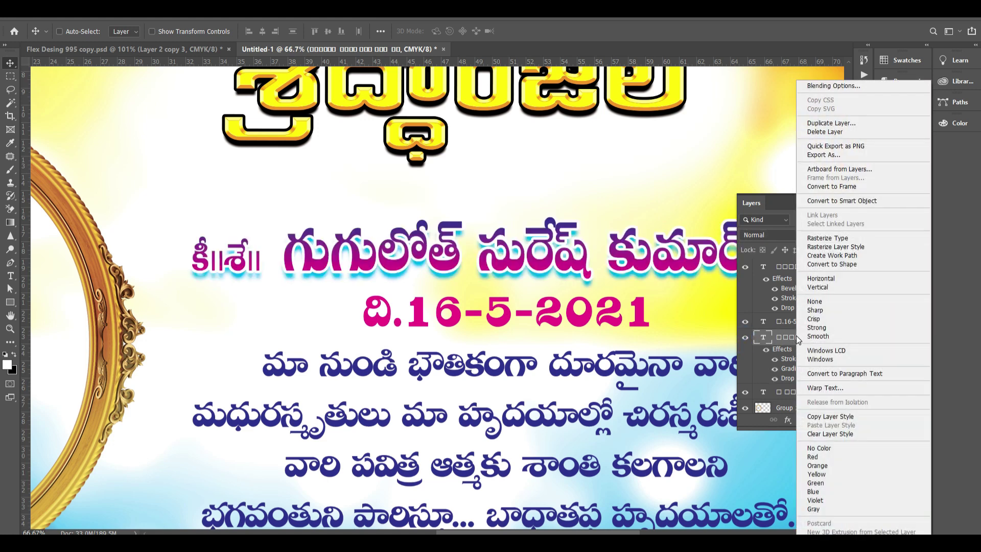
left_click(837, 417)
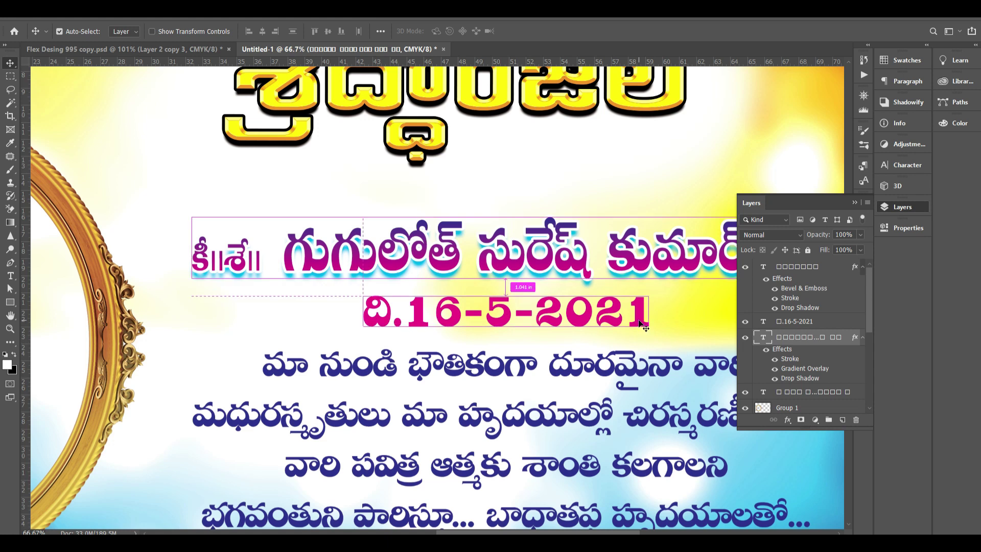
left_click_drag(584, 322, 584, 307)
left_click_drag(657, 324, 636, 275)
key("ctrl+z")
key("ctrl+z")
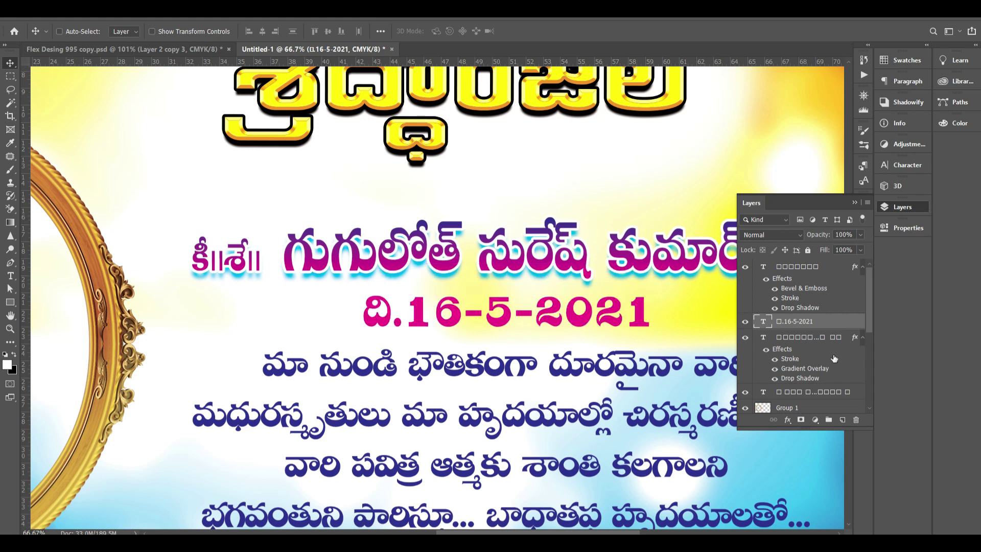
right_click(800, 322)
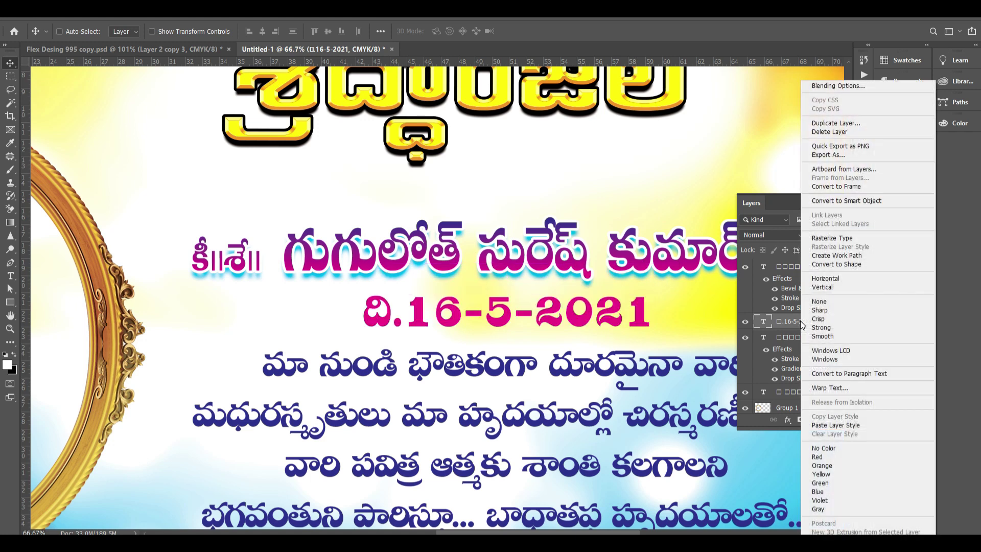
left_click(859, 424)
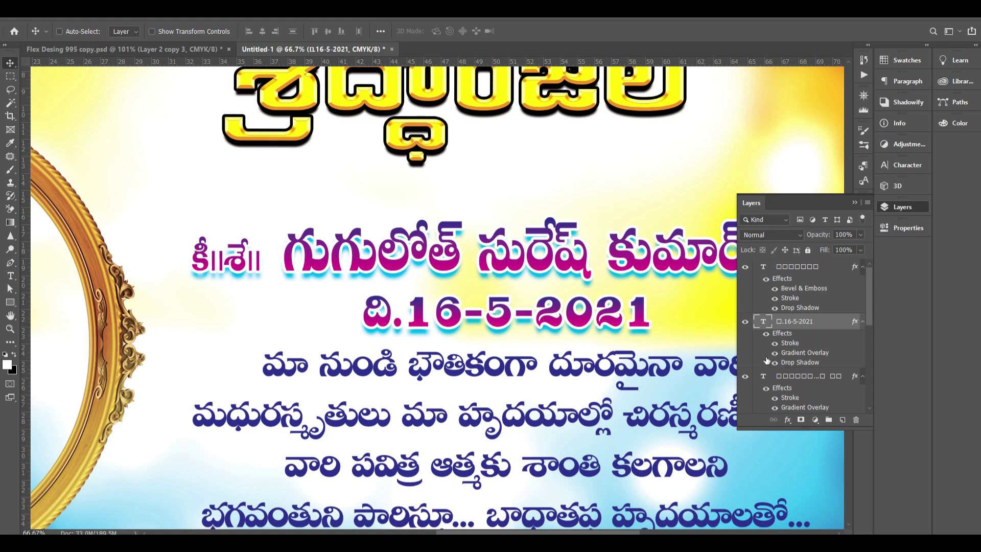
Step: Change the magenta stop of the date line's Gradient Overlay to cyan, CMYK 100, 0, 0, 0
double_click(800, 356)
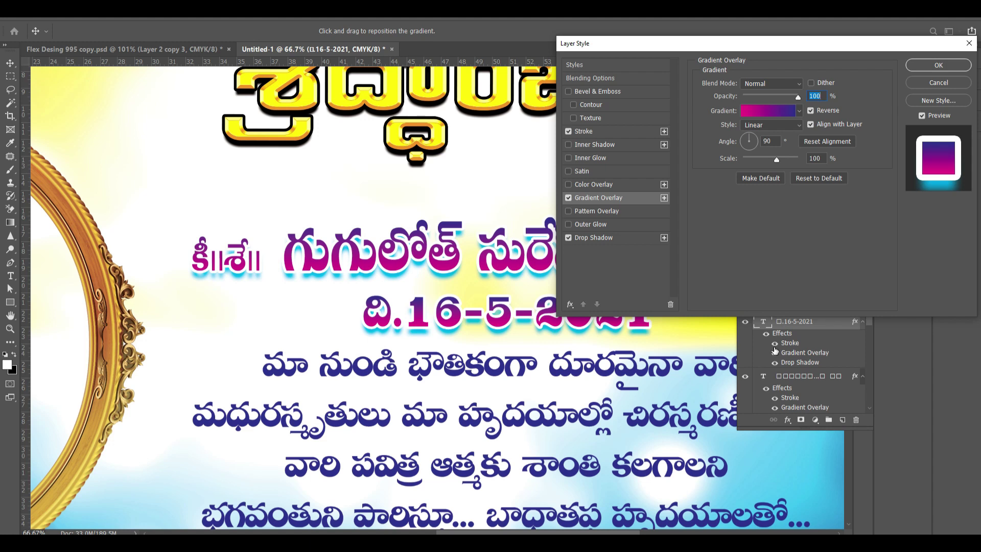
left_click(764, 113)
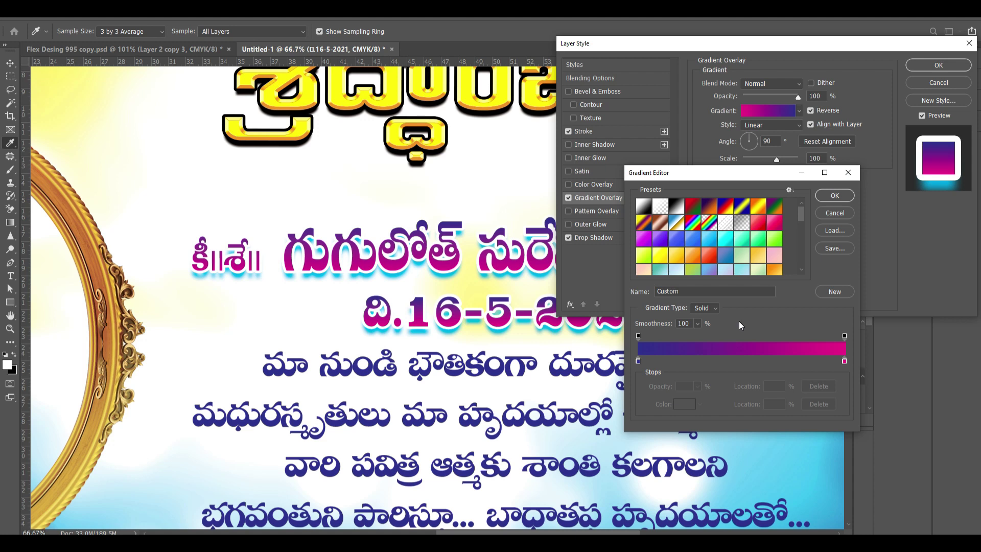
double_click(845, 362)
type("100")
key("Tab")
type("0")
key("Tab")
type("0")
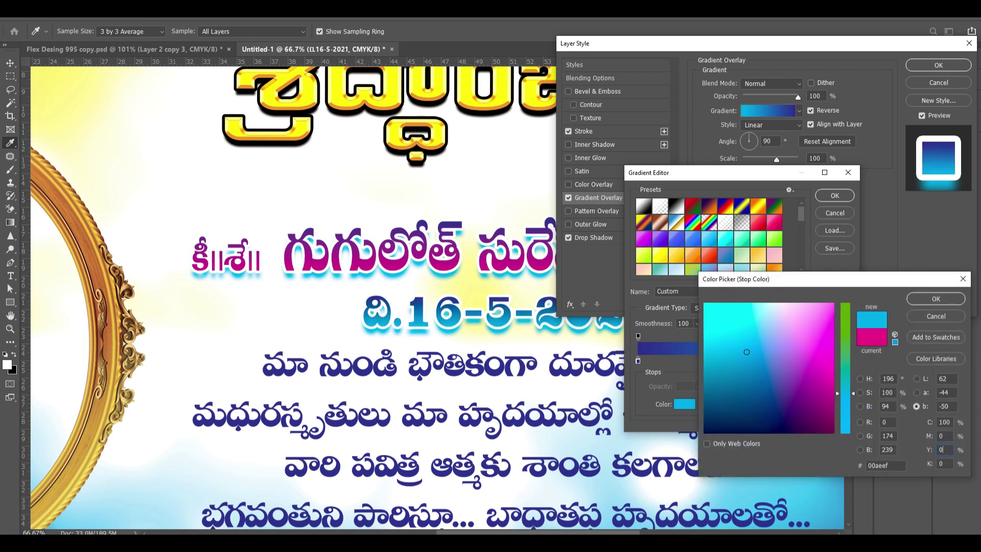
key("Return")
key("Return")
key("Return")
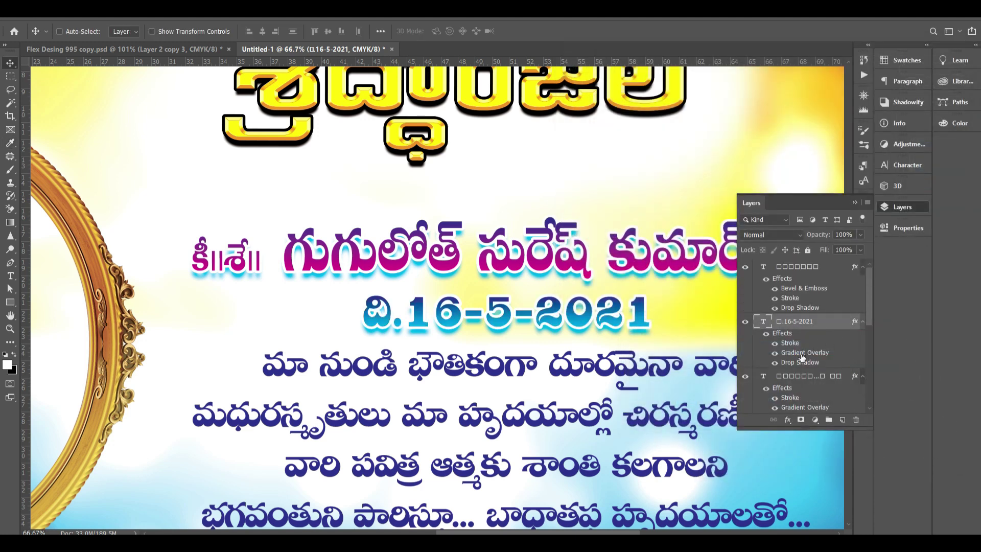
Step: Change the date line's drop shadow colour to green, CMYK 50, 0, 100, 0
double_click(800, 363)
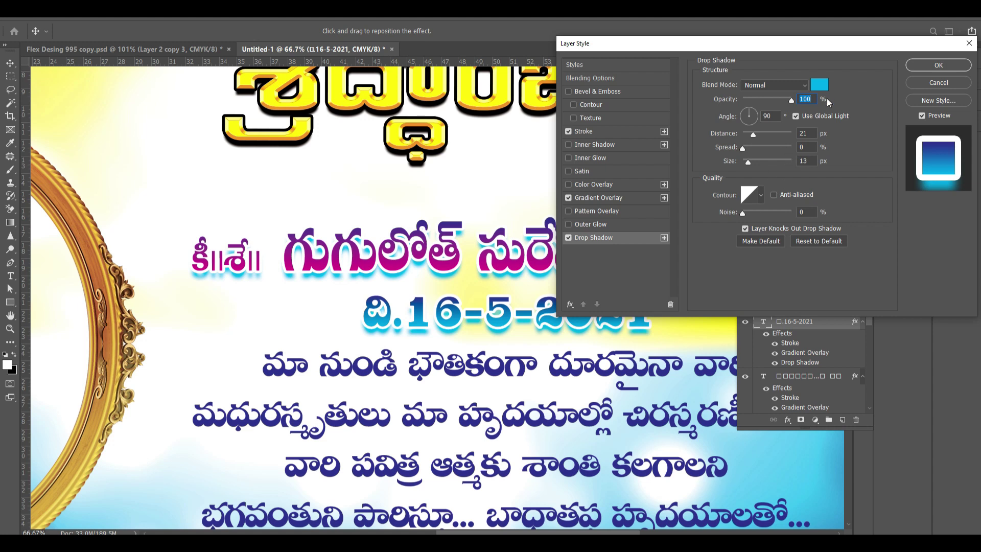
left_click(818, 87)
key("shift+Tab")
type("50")
key("Tab")
key("Tab")
type("100")
key("Return")
key("Return")
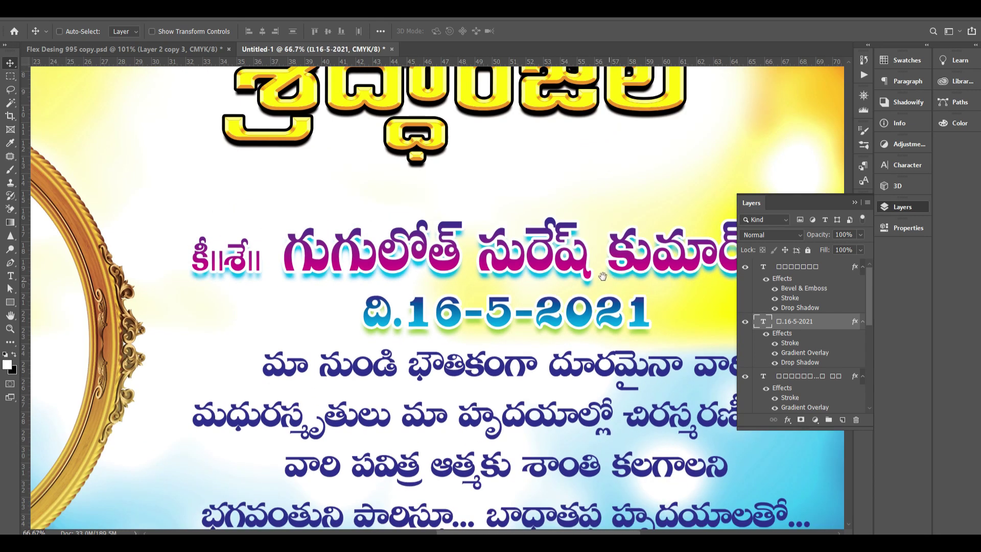
Step: Add a white 8 px outside Stroke effect to the four-line message text below the date
left_click_drag(603, 276, 525, 139)
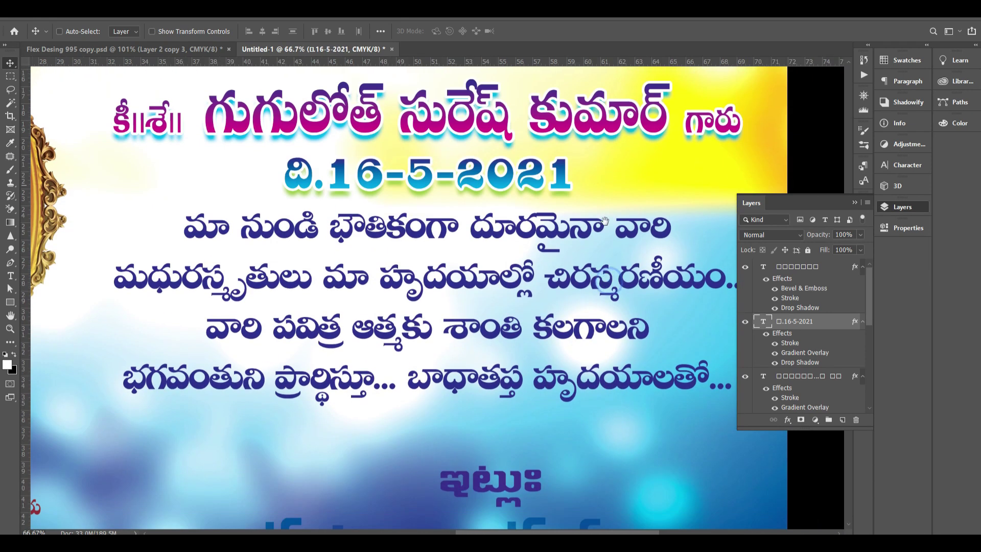
left_click_drag(568, 209, 567, 235)
key("ctrl+z")
left_click(787, 419)
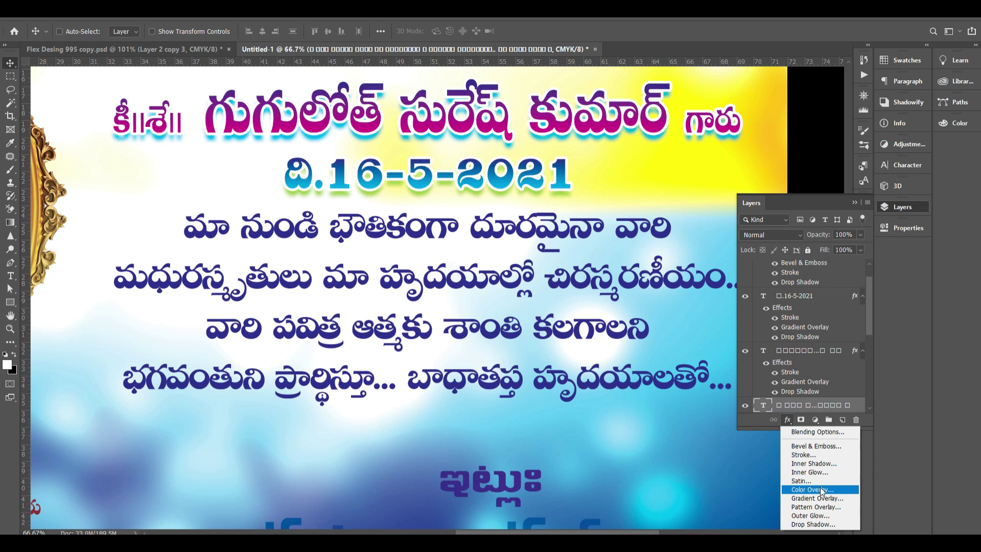
left_click(854, 455)
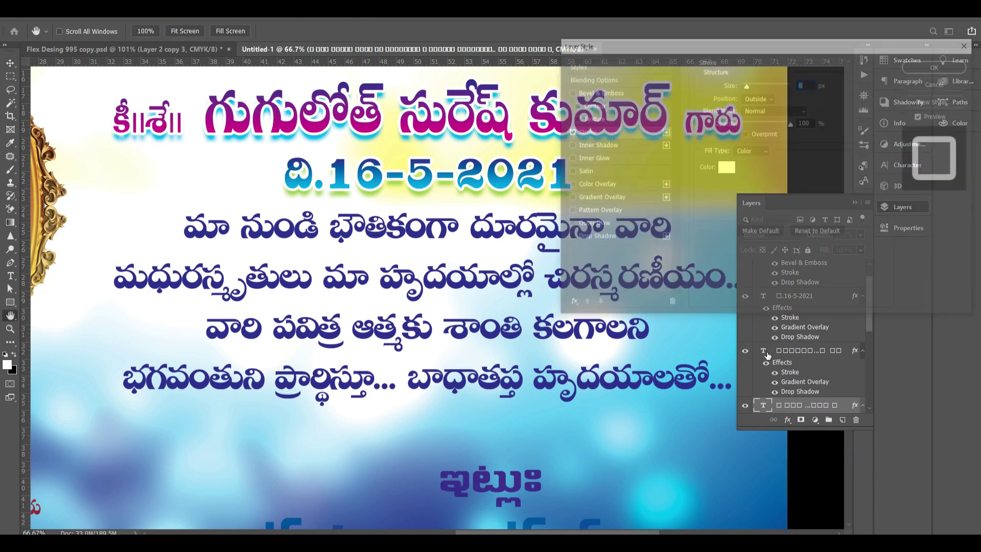
key("Return")
Step: Move the blurred background image layer up slightly
key("ctrl+minus")
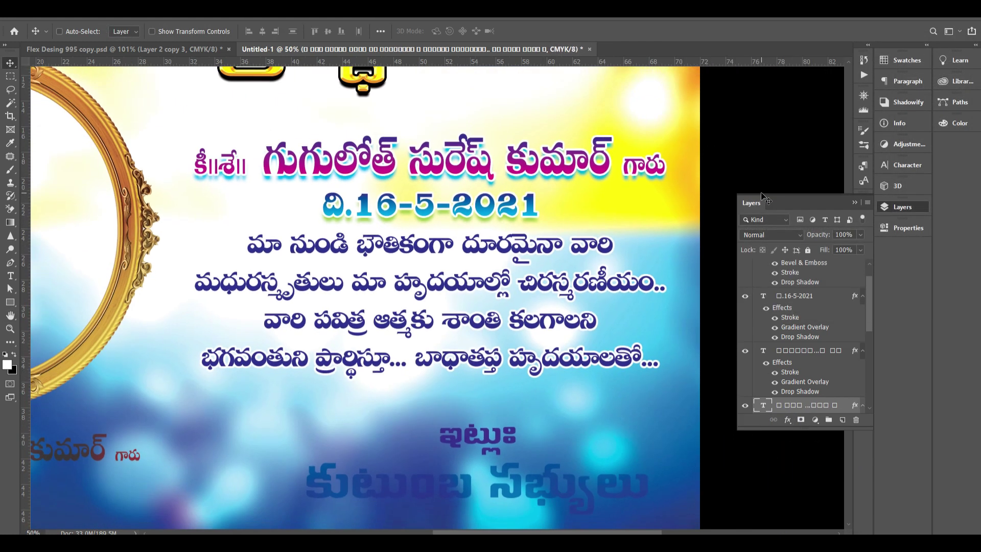
left_click_drag(472, 526, 447, 469)
left_click_drag(450, 386, 455, 341)
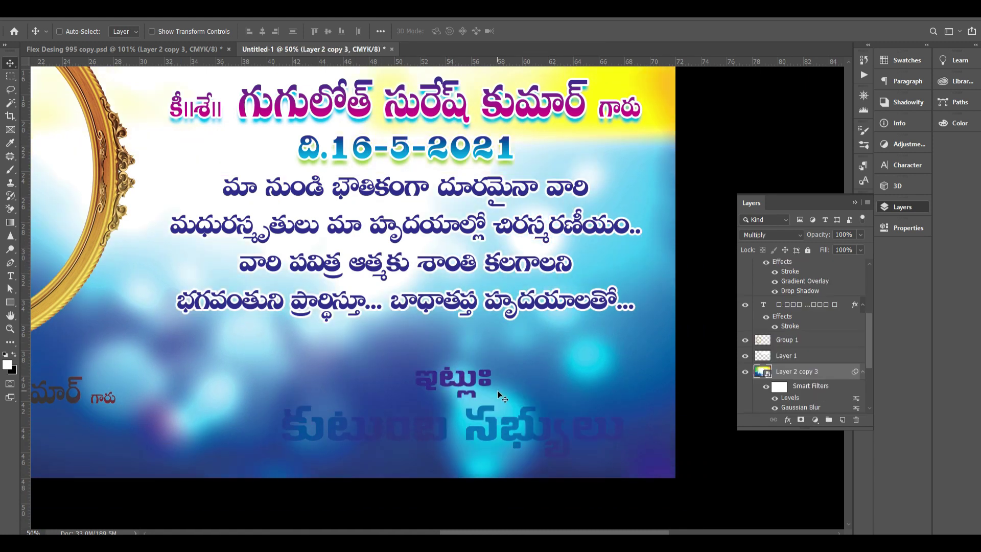
key("ctrl")
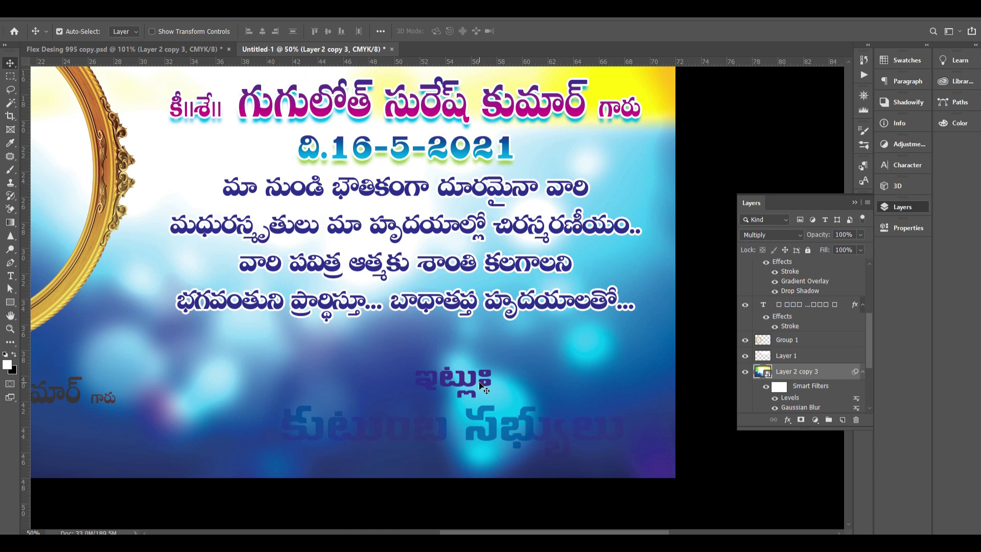
key("z")
right_click(482, 383)
left_click(495, 354)
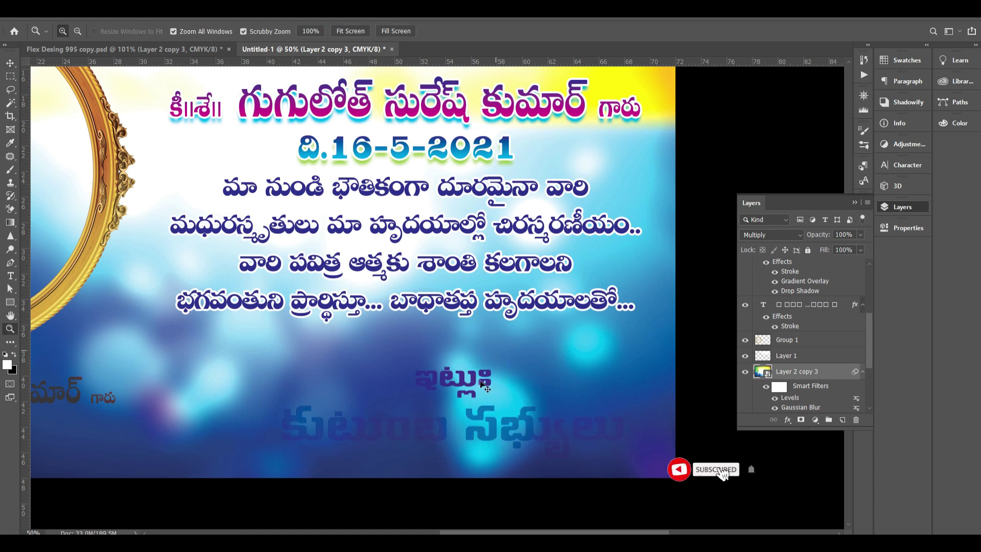
key("ctrl+z")
left_click_drag(477, 377, 477, 374)
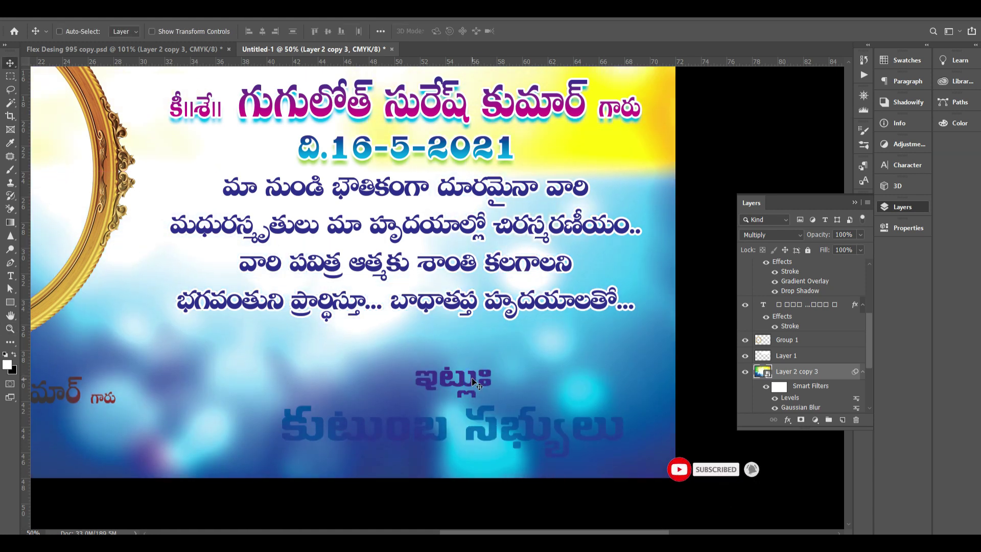
Step: Bring the small "ఇట్లు" line to the front and add a white 8 px outside Stroke effect to it
right_click(473, 388)
left_click(508, 404)
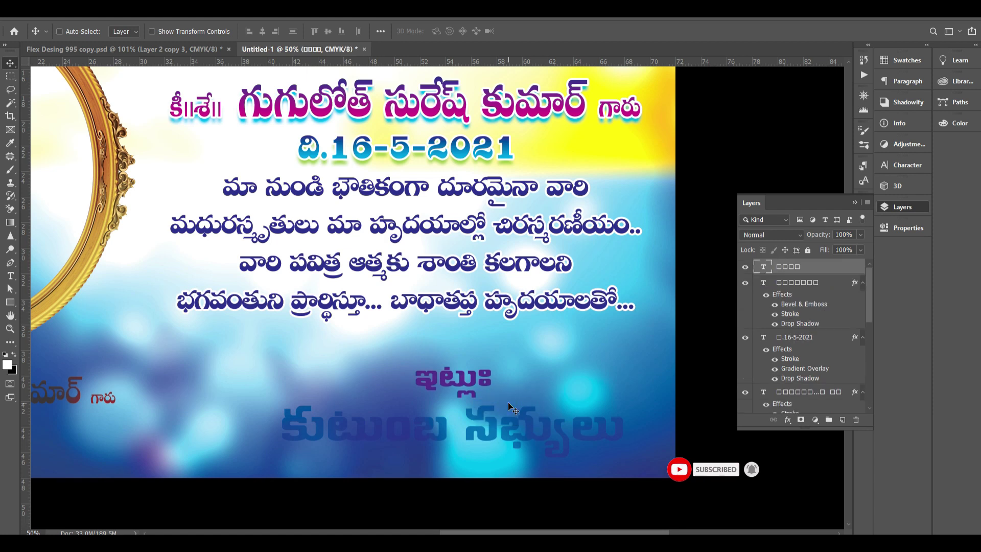
key("alt+l")
key("y")
key("k")
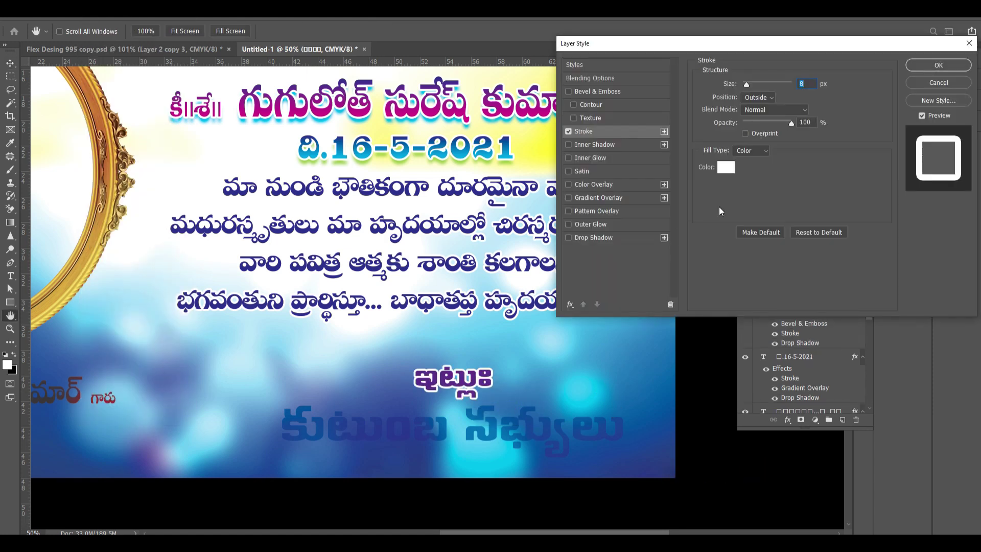
key("Return")
Step: Bring the large "కుటుంబ సభ్యులు" line to the front and give it a white 8 px outside Stroke effect
left_click(531, 416, "ctrl")
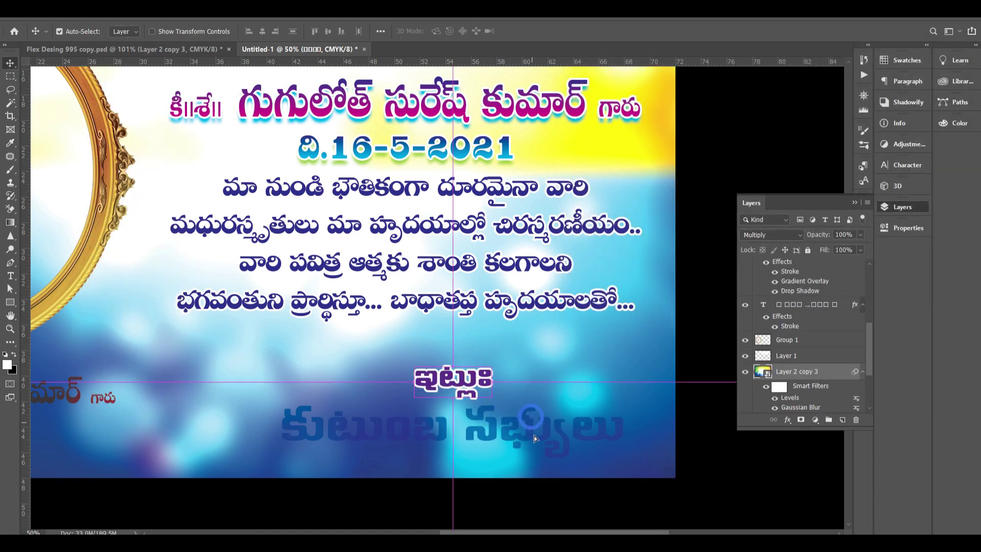
key("ctrl+z")
right_click(531, 429)
left_click(566, 439)
right_click(537, 428)
left_click(566, 442)
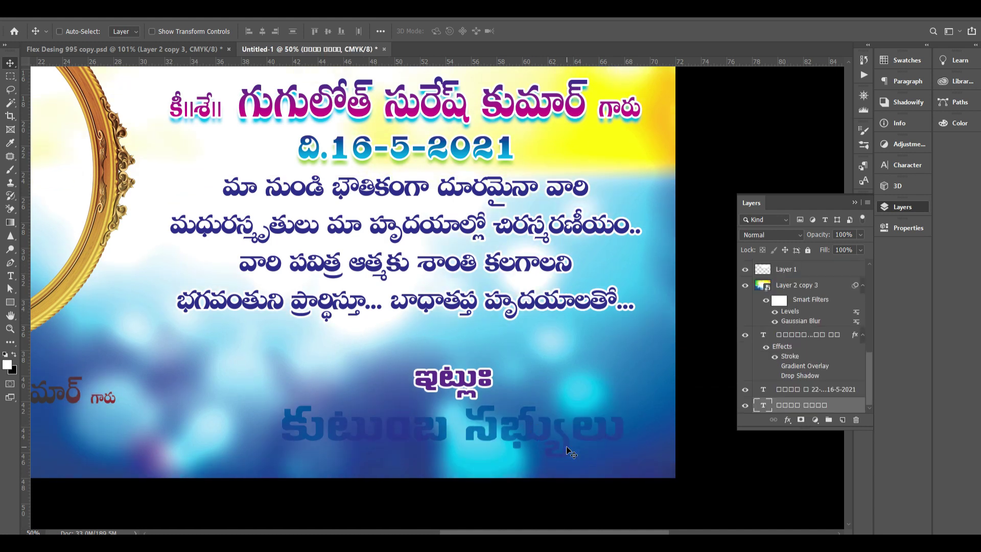
key("k")
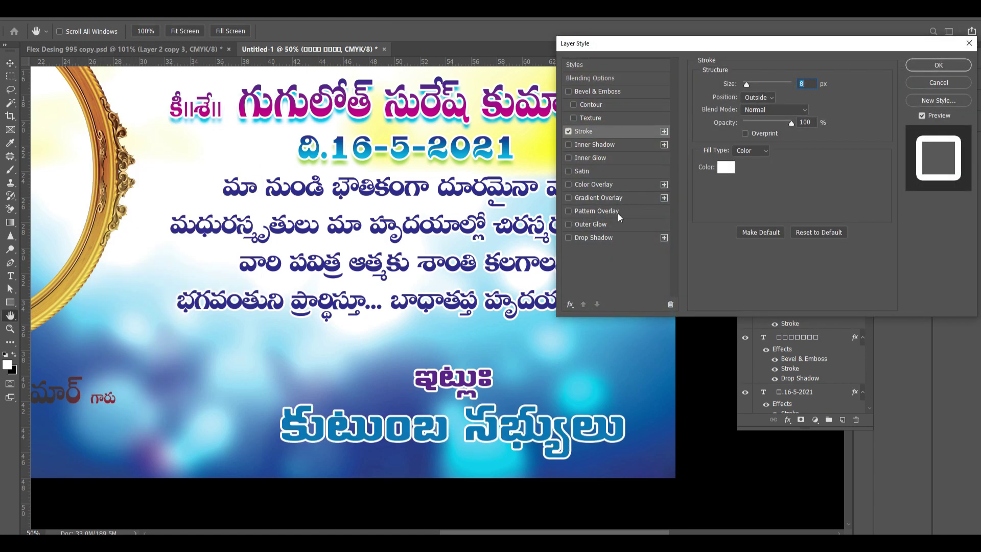
Step: Add a Gradient Overlay to the "కుటుంబ సభ్యులు" line and change the gradient's dark blue stop to dark red
left_click(608, 199)
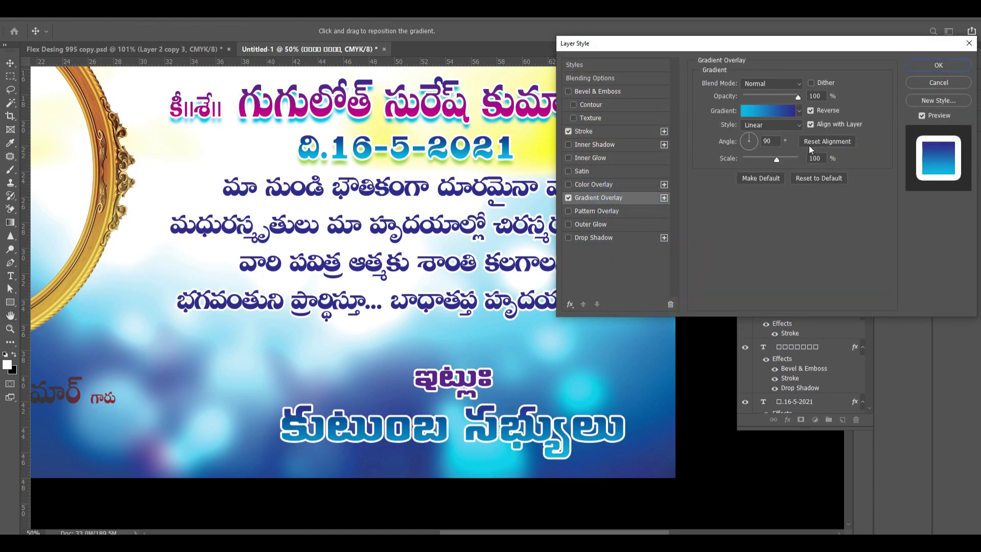
left_click(770, 109)
left_click(639, 360)
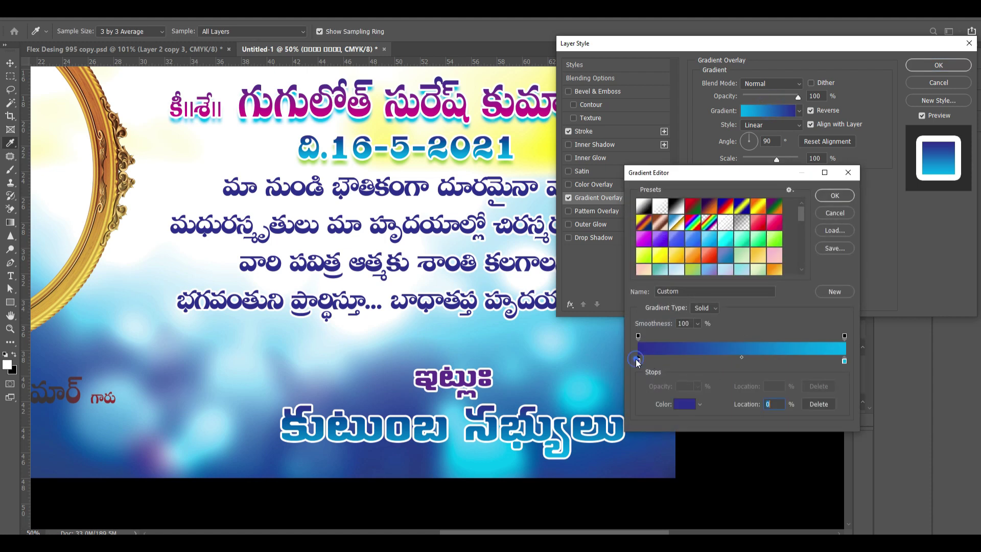
double_click(637, 360)
left_click(770, 304)
type("00")
key("Tab")
type("100")
key("Tab")
type("50")
key("Return")
Step: Change the cyan stop of the "కుటుంబ సభ్యులు" gradient to dark blue, CMYK 100, 100, 0, 0
double_click(844, 361)
type("100")
key("Tab")
type("1000")
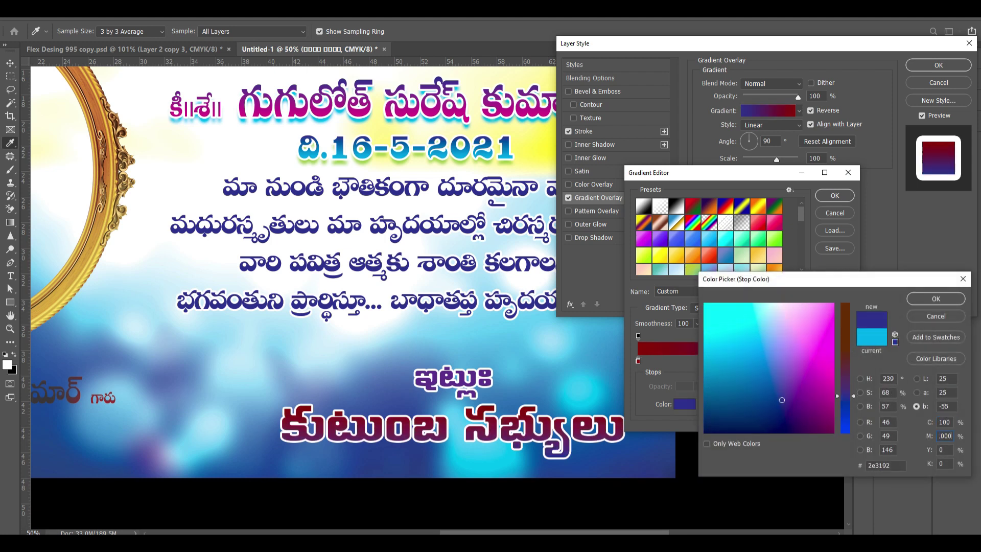
key("Tab")
key("Return")
key("Return")
Step: Brighten the gradient's dark red stop by setting its black component to 0, and apply the layer style
double_click(638, 361)
key("Tab")
key("Tab")
key("Tab")
type("0")
key("Return")
key("Return")
key("Return")
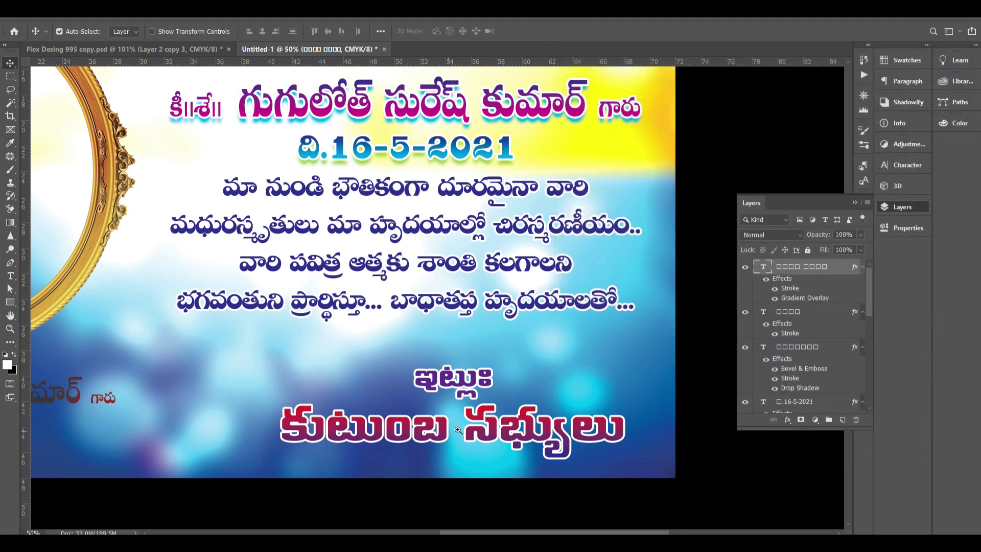
Step: Bring the name line below the golden frame to the front of the layer stack
left_click_drag(456, 429, 499, 422)
key("ctrl+0")
left_click(297, 465)
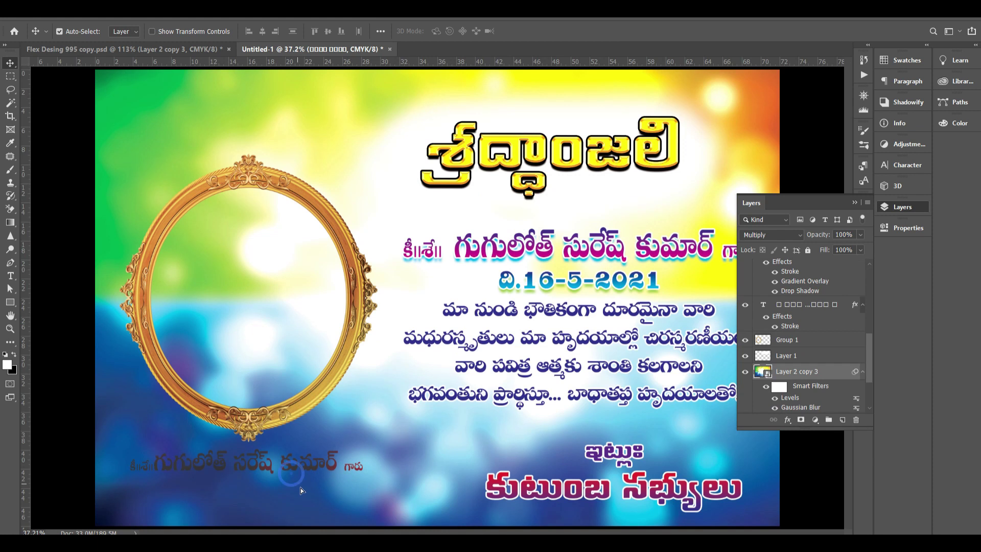
left_click(310, 464)
left_click_drag(310, 464, 315, 476)
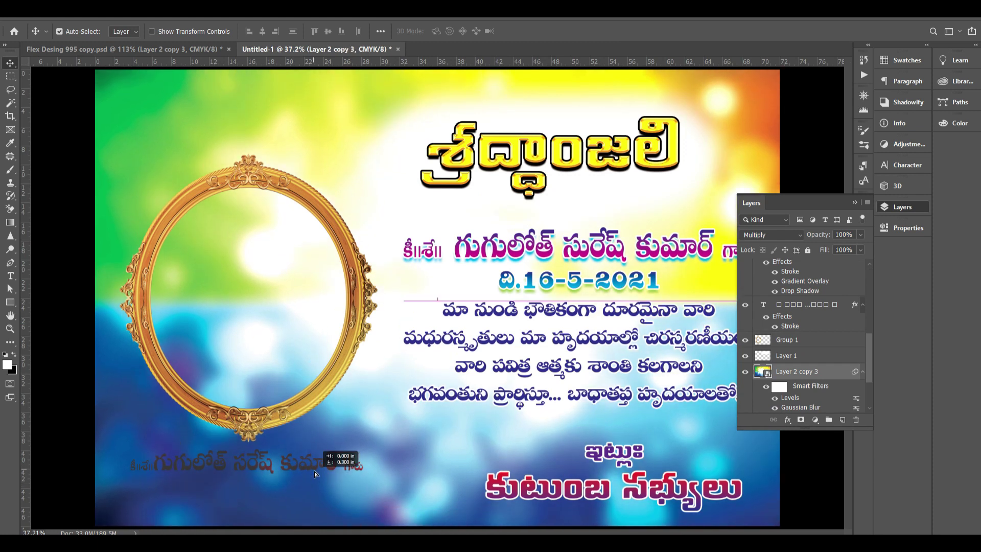
right_click(311, 463, "ctrl")
left_click(346, 481)
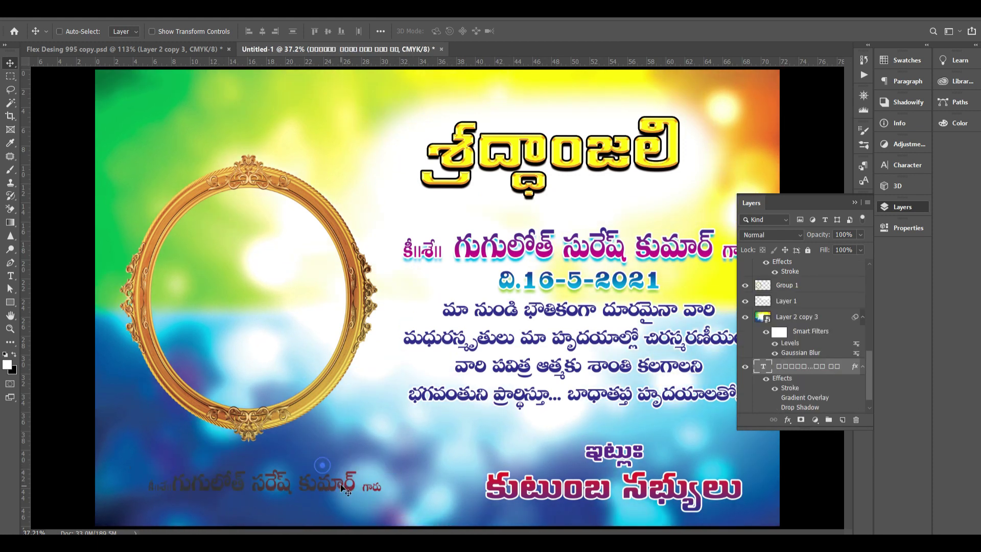
key("ctrl+shift+bracketright")
Step: Try filling the name line below the frame with white and with black
key("alt+BackSpace")
key("ctrl+BackSpace")
key("alt+BackSpace")
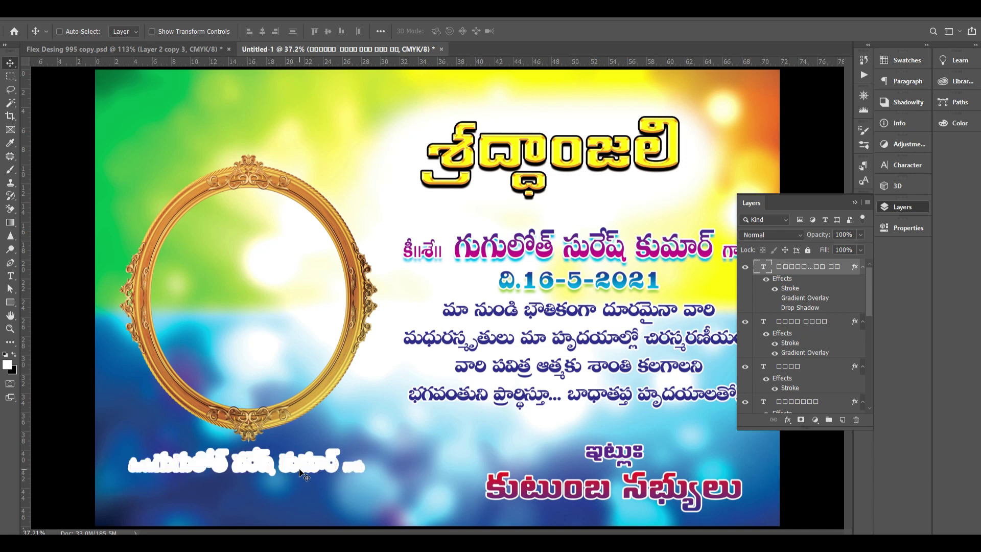
key("ctrl+BackSpace")
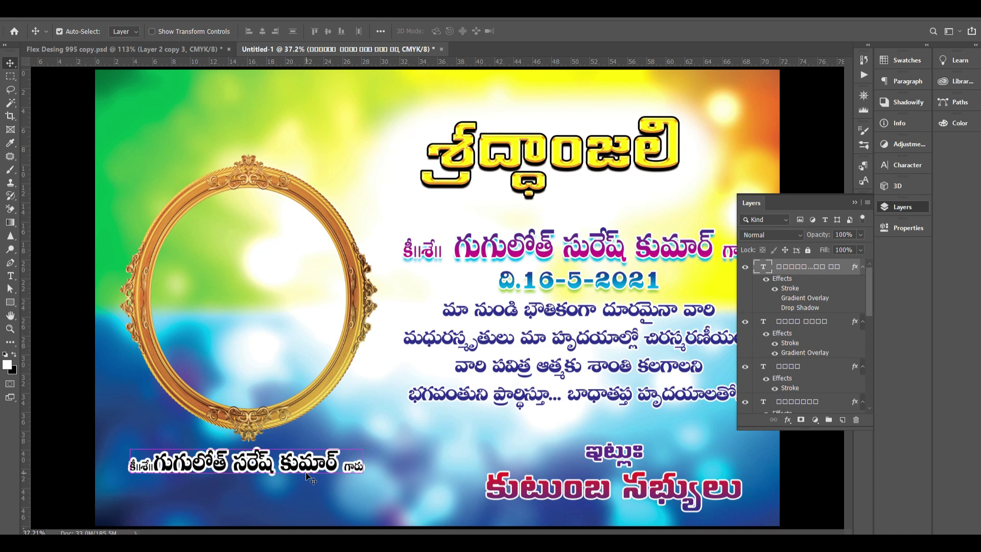
Step: Bring the two-line birth and death date text to the front and position it centred beneath the name line
right_click(238, 489)
left_click(283, 504)
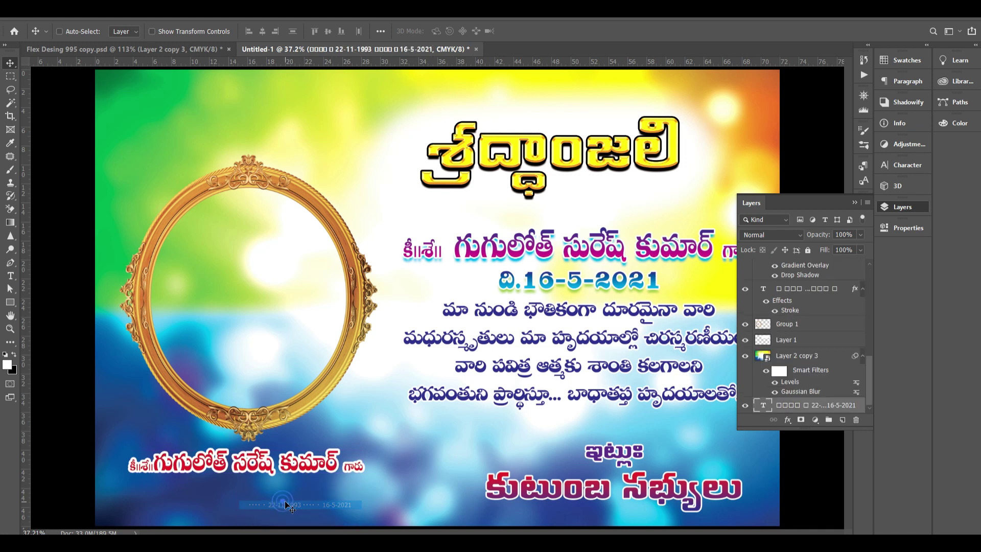
key("ctrl")
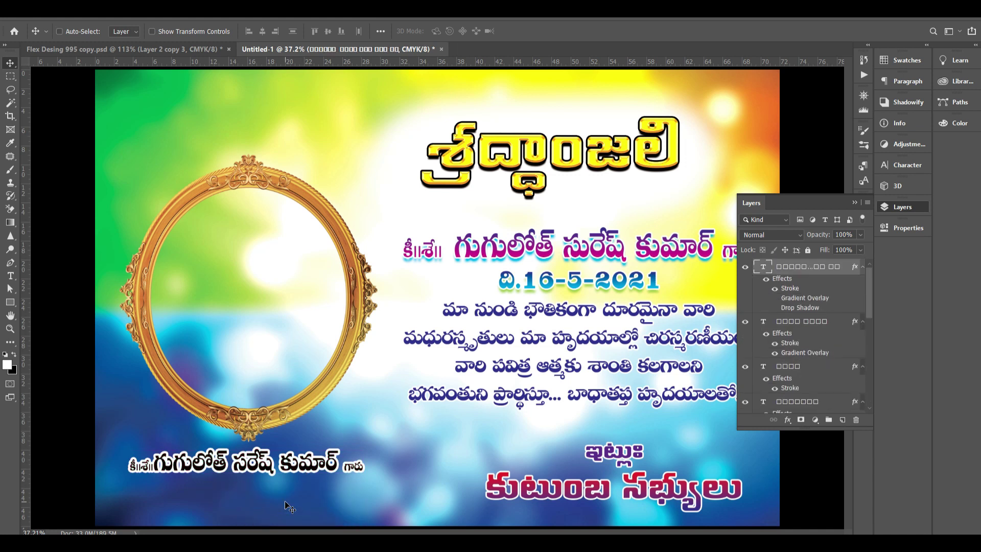
key("ctrl+v")
key("ctrl+t")
left_click_drag(190, 511, 158, 524)
key("Return")
key("shift+Right")
key("shift+Right")
key("shift+Right")
key("shift+Right")
key("shift+Right")
key("shift+Right")
key("shift+Right")
key("shift+Right")
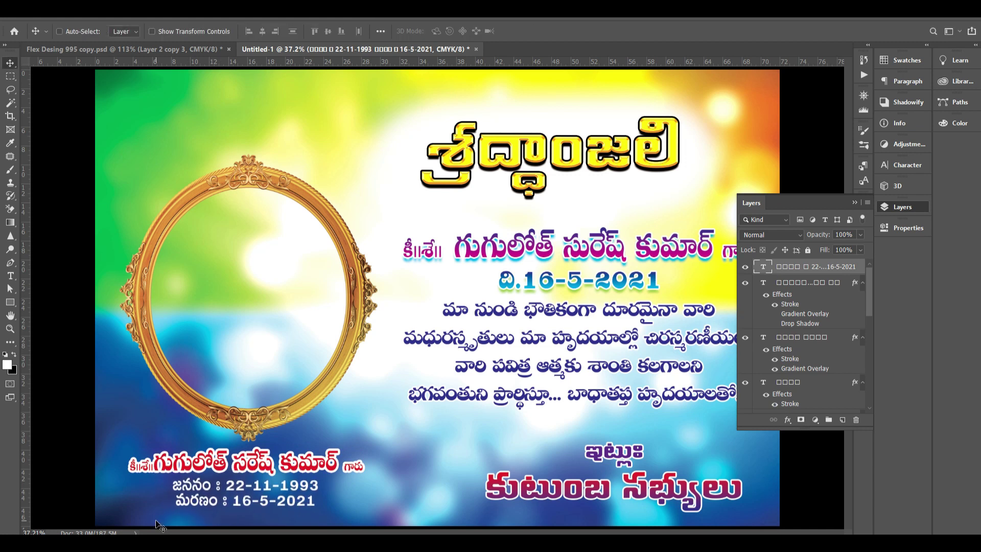
Step: Switch to Flex Desing 995 copy.psd and make its falling leaves layer visible
left_click(903, 212)
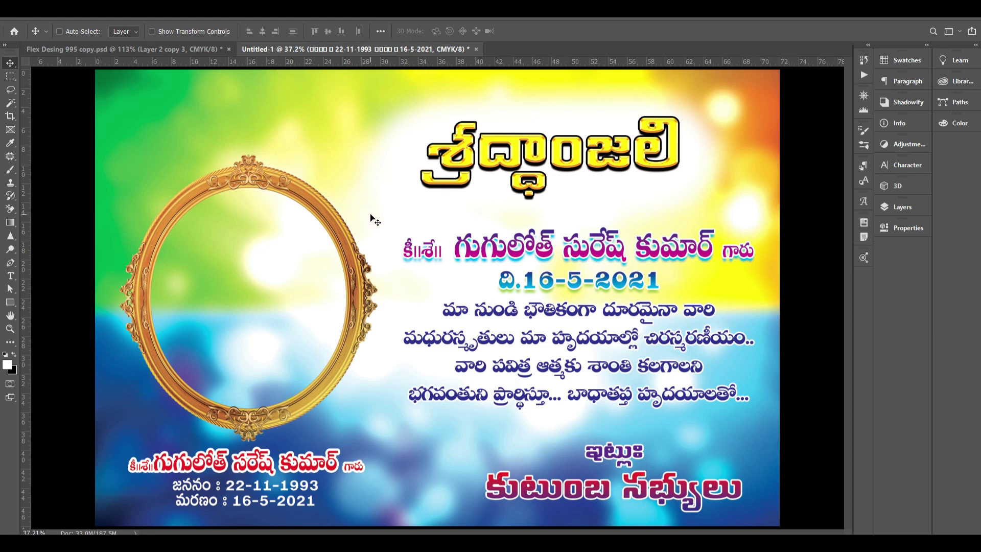
left_click(123, 49)
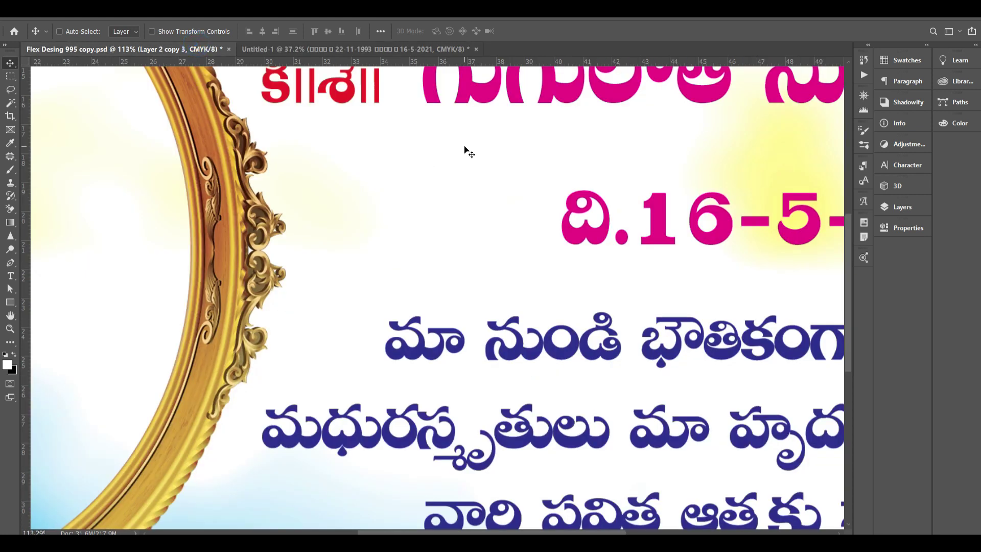
key("ctrl+0")
key("F7")
scroll(798, 329, "down", 5)
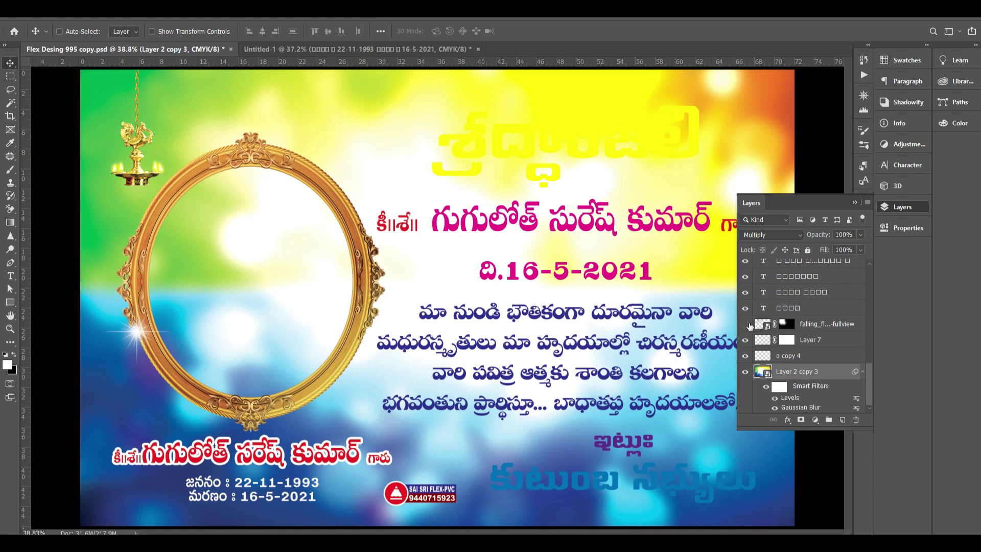
left_click(745, 324)
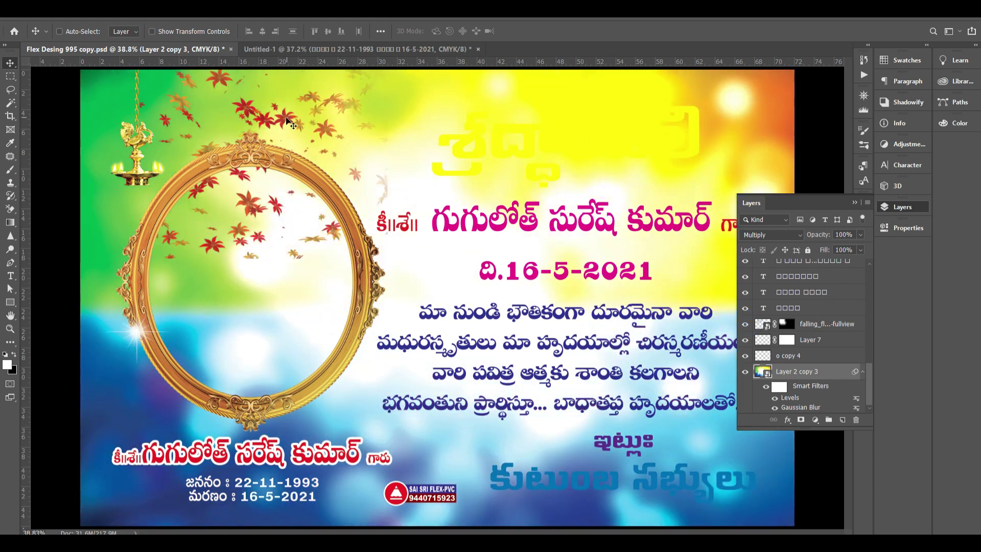
Step: Copy the falling leaves layer into Untitled-1 over the frame's upper part and bring the Group 1 frame layer in front of it
left_click(373, 48)
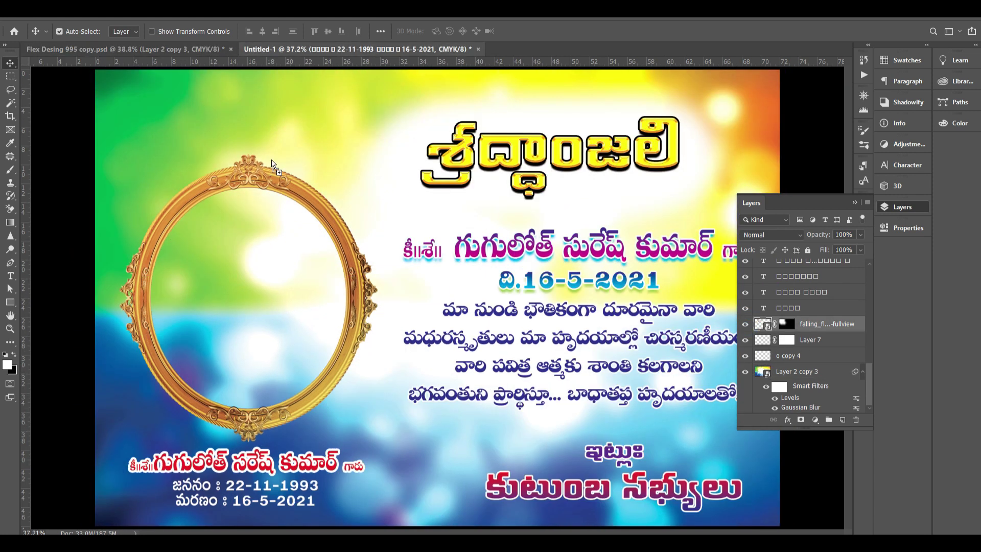
left_click_drag(302, 207, 303, 206)
left_click_drag(339, 127, 310, 136)
mouse_move(355, 294)
left_mouse_down()
mouse_move(384, 309)
mouse_move(368, 306)
left_mouse_up()
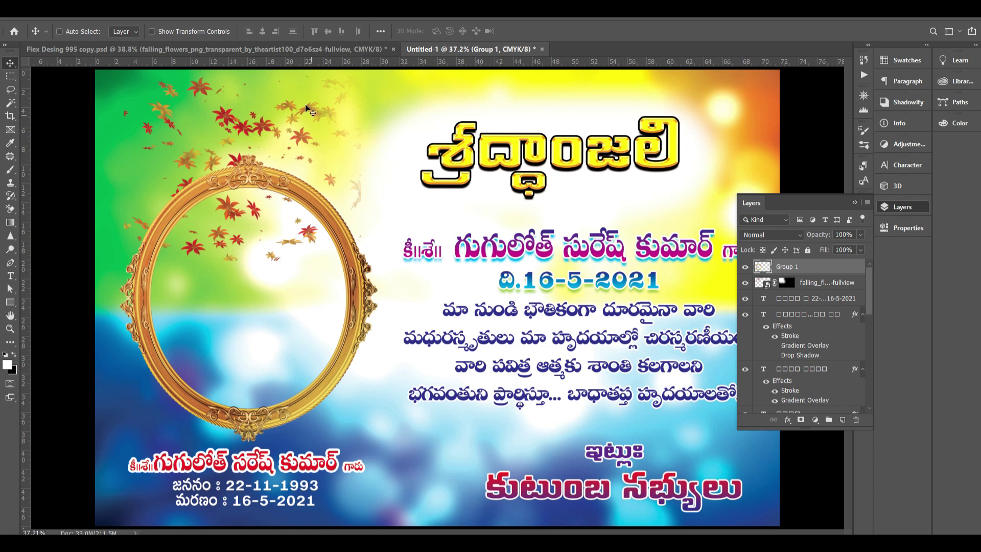
Step: Copy the light flare from Flex Desing 995 copy.psd into Untitled-1 and place it on the frame's lower-left edge
left_click(296, 54)
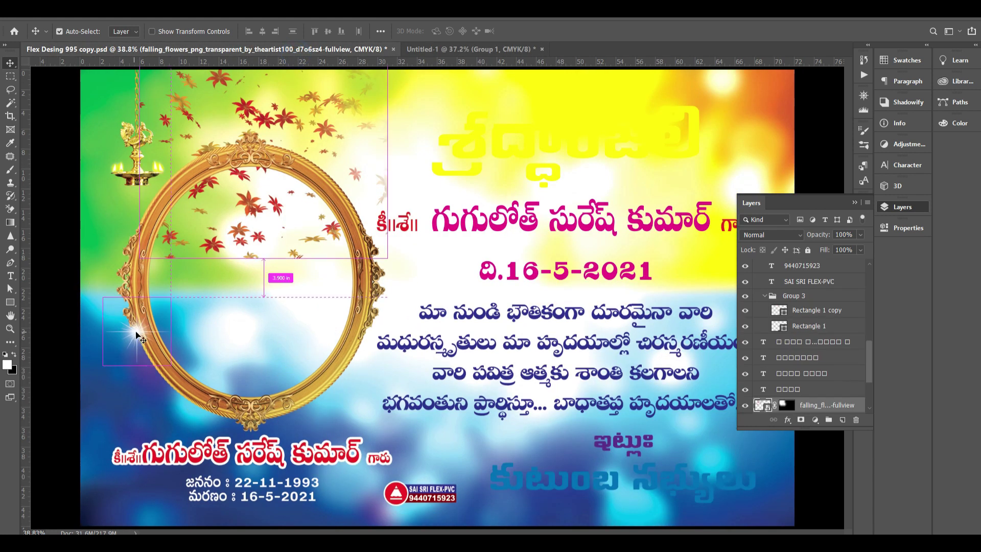
left_click(434, 50)
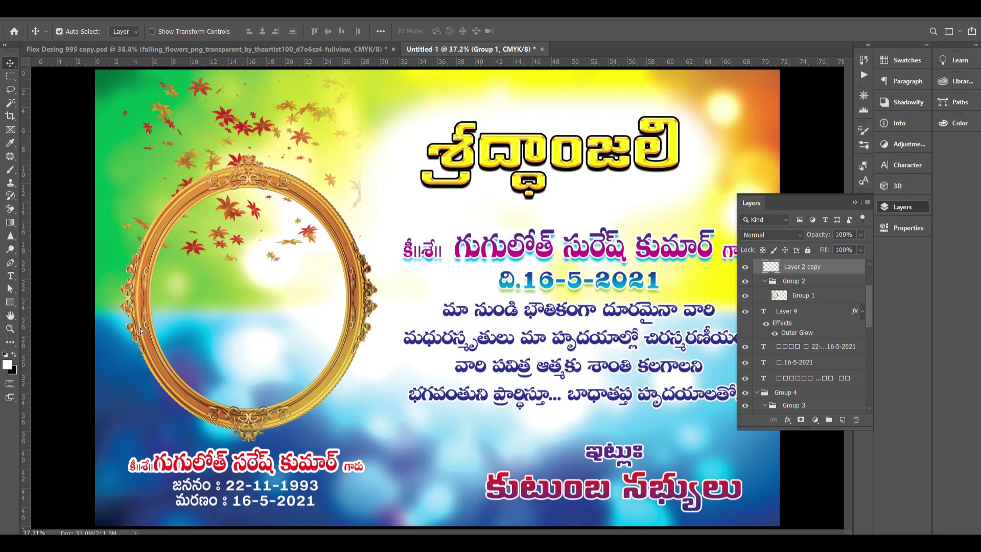
key("ctrl+t")
left_click_drag(176, 325, 178, 363)
key("Return")
Step: Duplicate the light flare onto the frame's upper-right edge and scale the copy down
left_click_drag(144, 306, 360, 268)
key("ctrl+j")
key("ctrl+t")
key("Return")
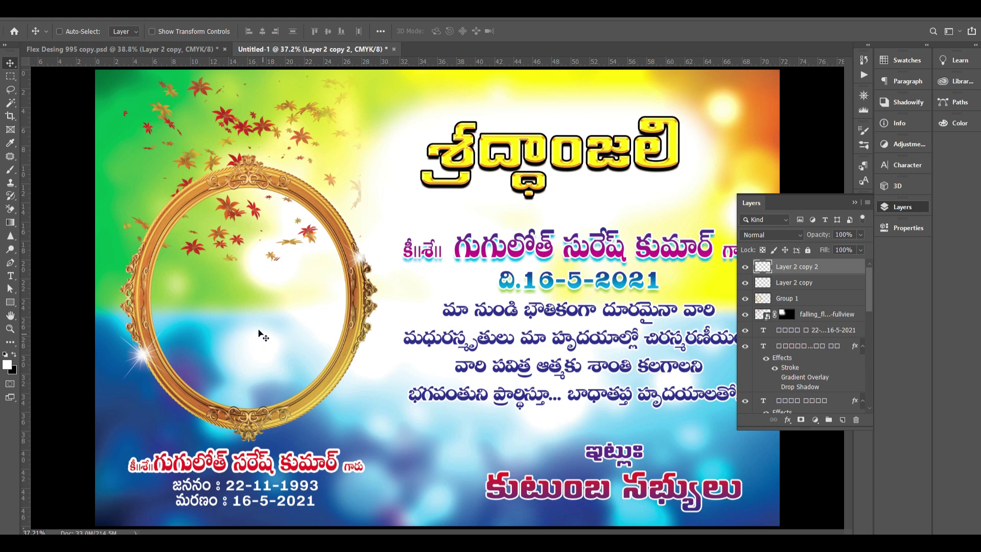
Step: Draw a narrow white ellipse about 452 × 1259 px inside the golden frame
right_click(12, 305)
left_click(58, 327)
right_click(10, 305)
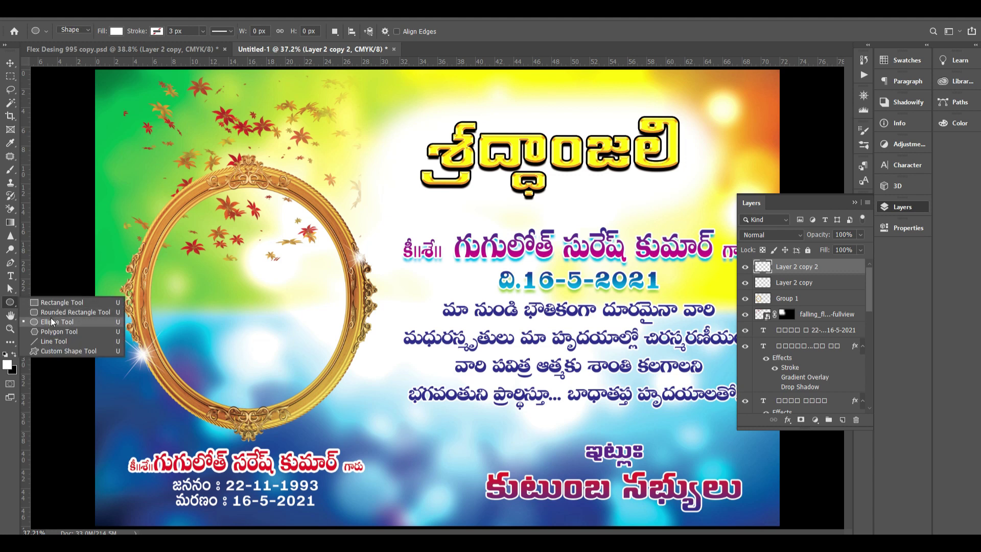
left_click(51, 321)
left_click_drag(215, 180, 301, 419)
Step: Widen the ellipse to 1143 px to fill the frame opening and place its layer directly below the Group 1 frame
key("ctrl+t")
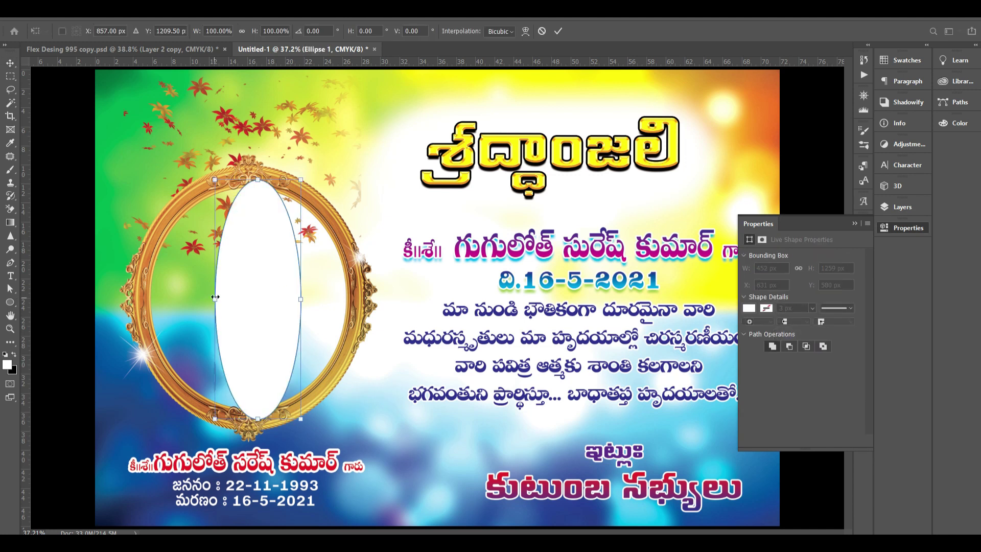
left_click_drag(214, 298, 141, 299)
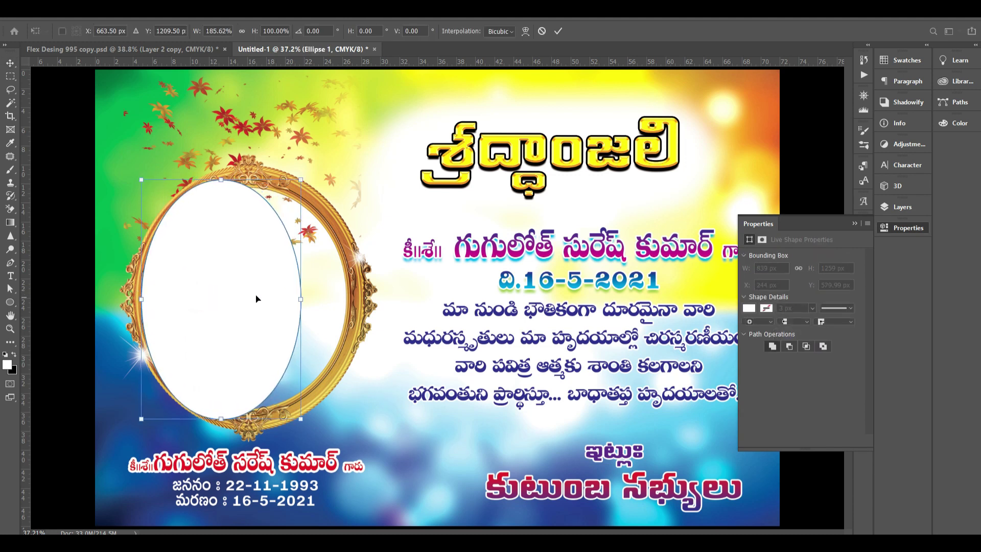
left_click_drag(301, 298, 359, 307)
key("Return")
key("v")
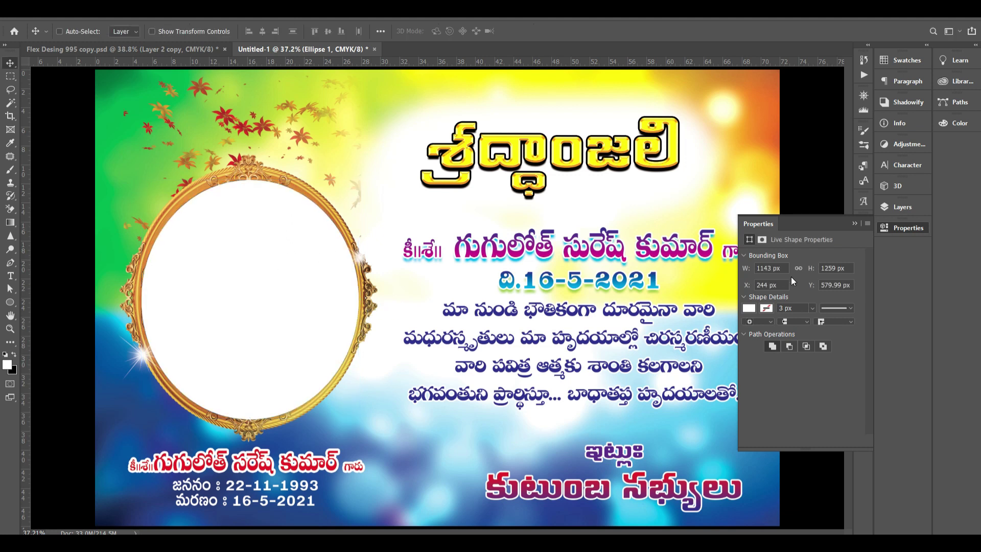
key("F7")
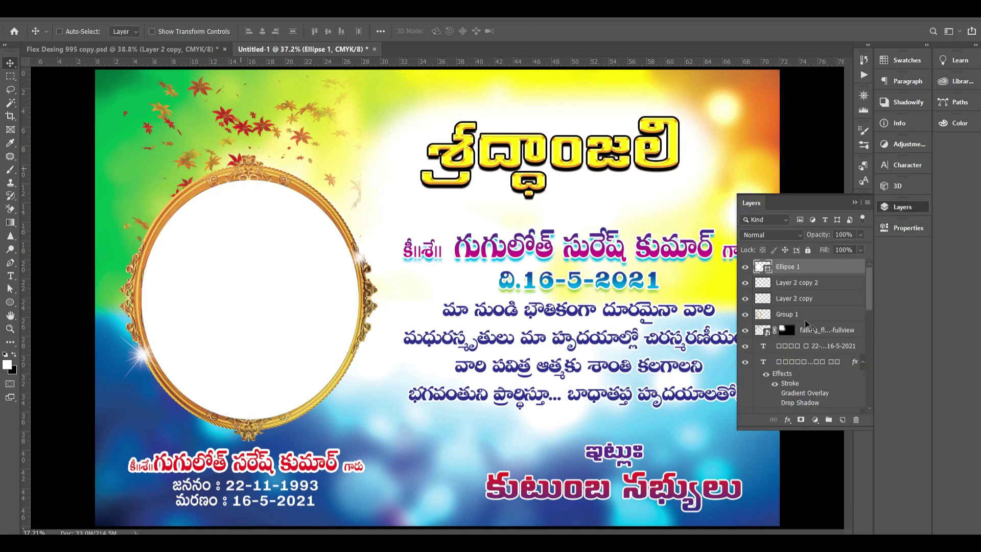
left_click_drag(814, 268, 813, 321)
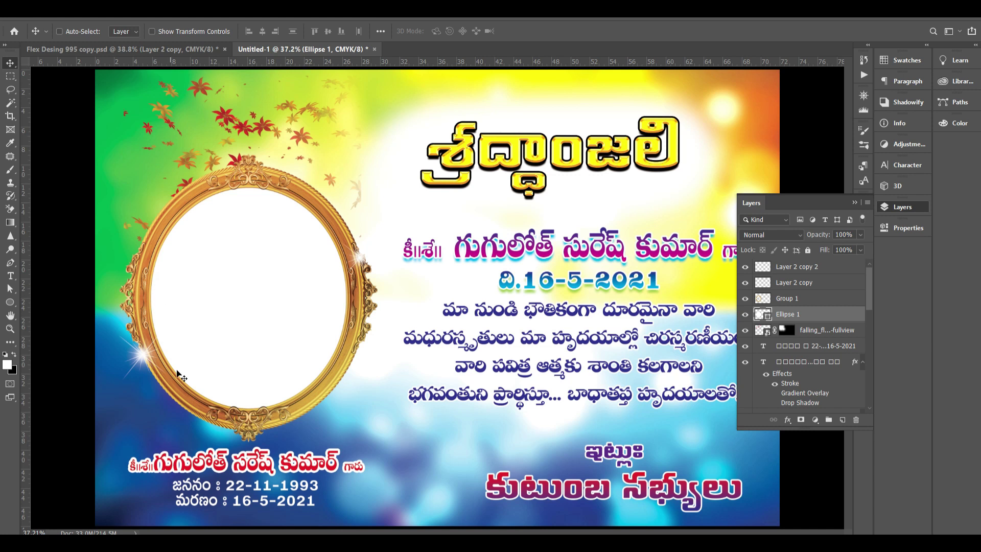
left_click_drag(246, 322, 244, 287)
left_click_drag(312, 302, 314, 322)
left_click(787, 419)
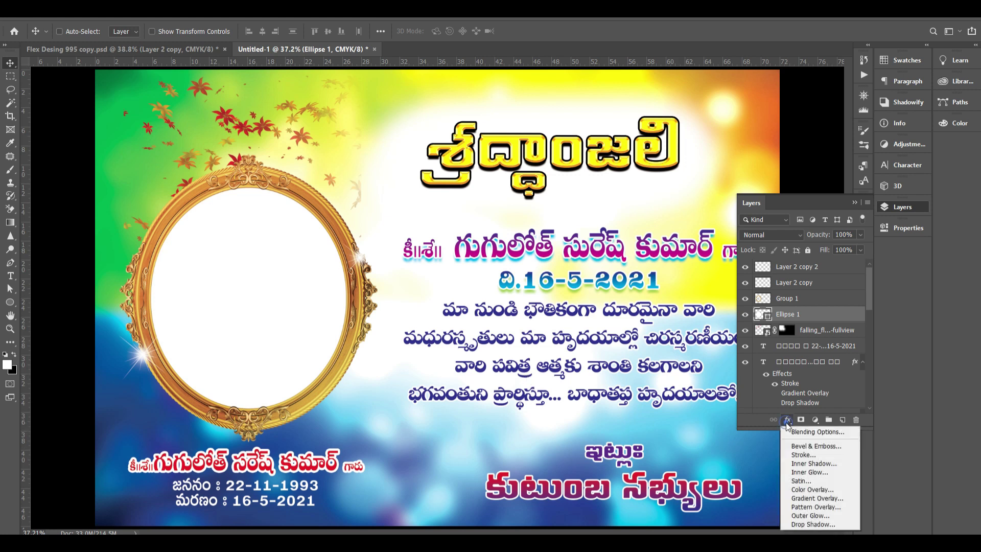
left_click(831, 499)
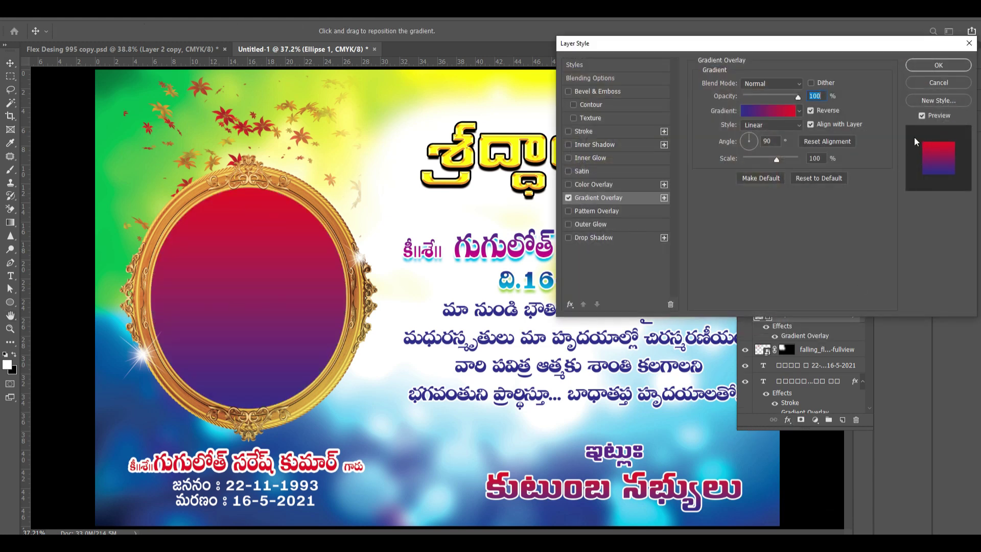
left_click(934, 82)
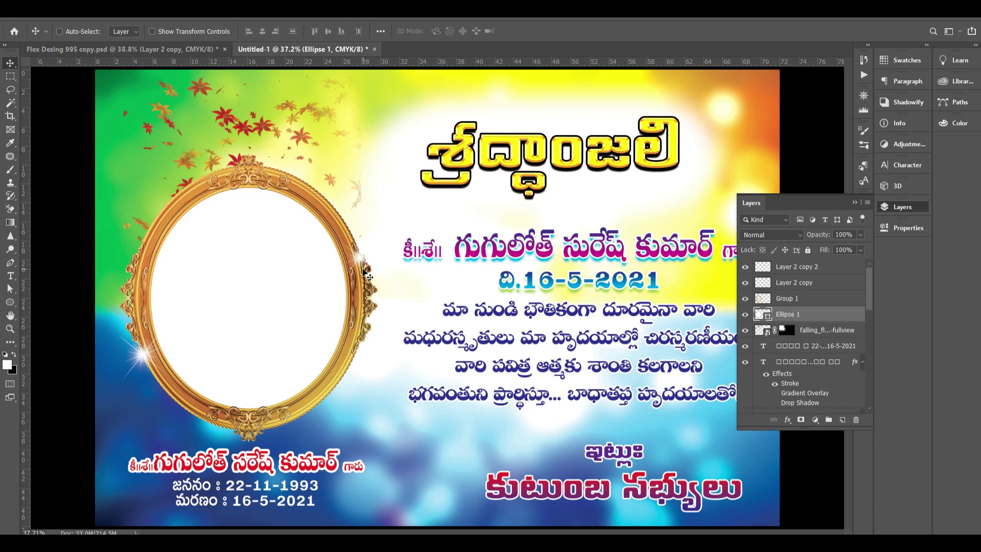
right_click(235, 281)
left_click(274, 284)
left_click_drag(238, 255, 293, 268)
key("ctrl+z")
Step: Change the ellipse's solid white fill to a gradient fill
left_click(9, 304)
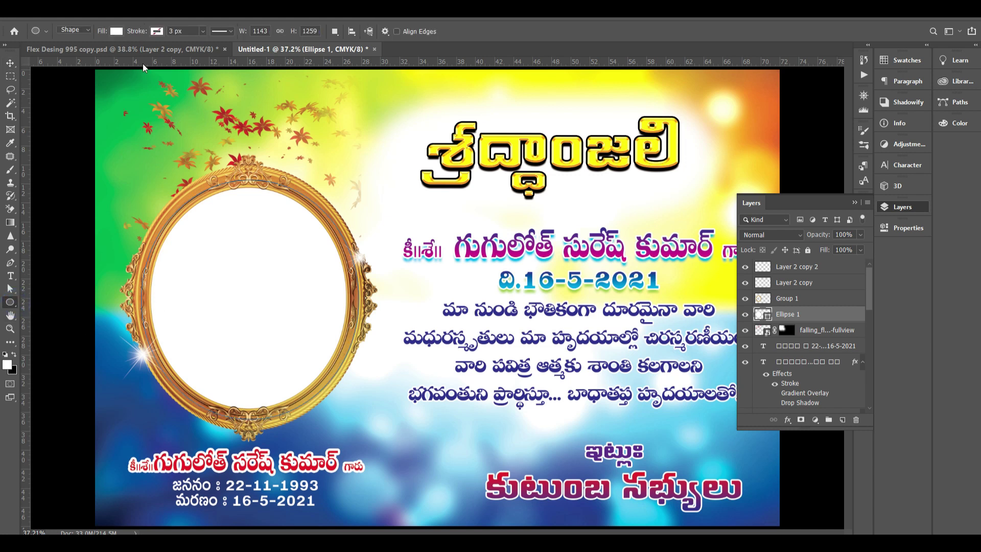
left_click(116, 31)
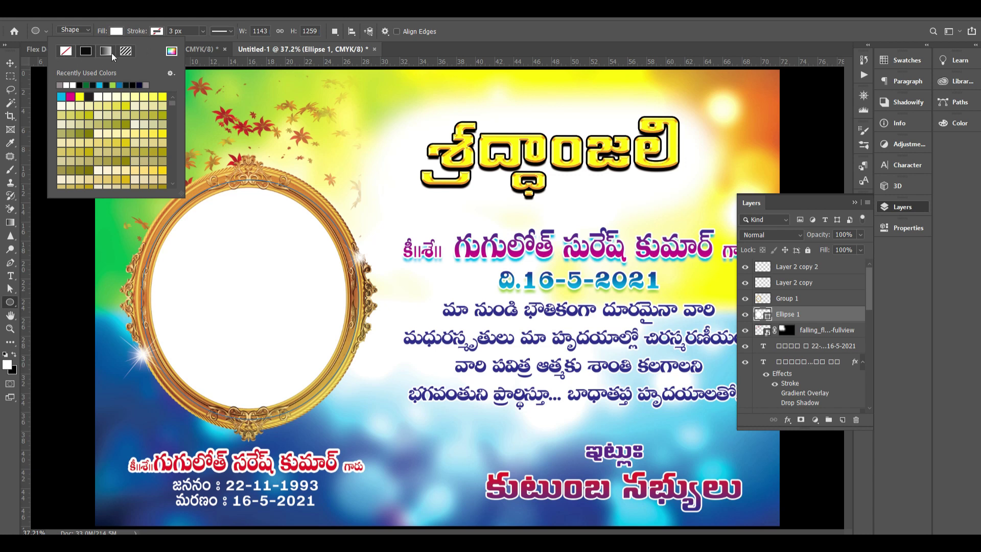
left_click(105, 52)
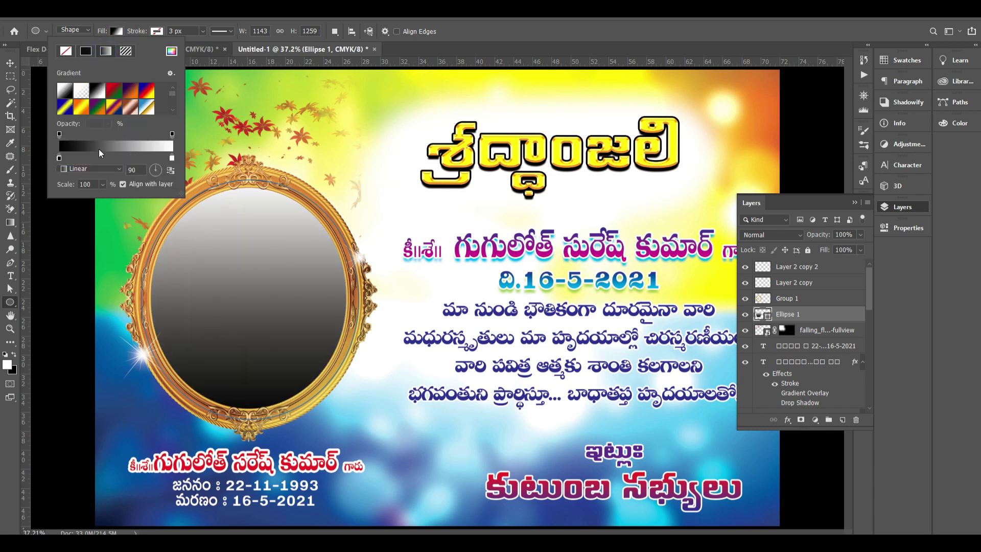
Step: Set the gradient's black color stop to blue-violet with C 100, M 100, Y 0 and K 0
double_click(60, 158)
key("Tab")
key("Tab")
key("shift+Tab")
key("shift+Tab")
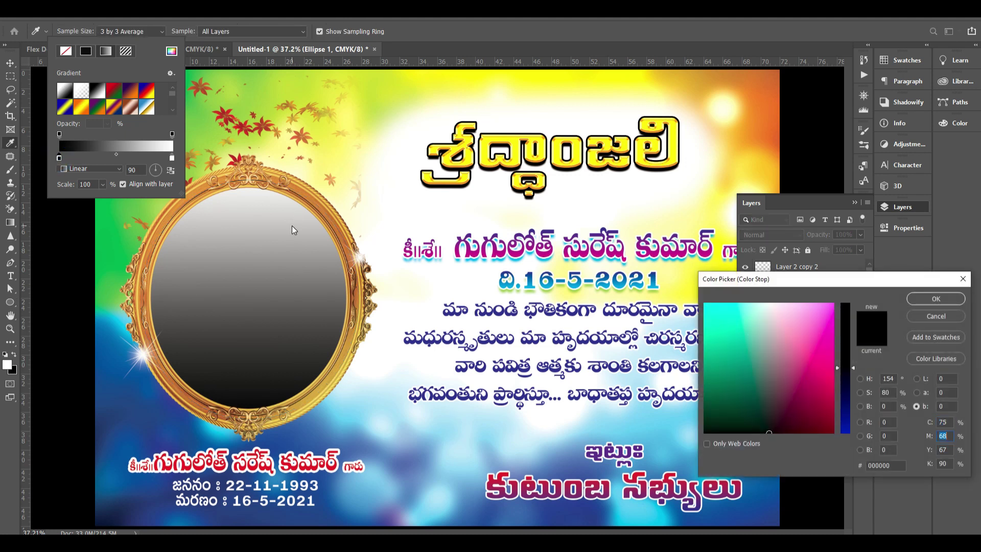
type("100")
key("Tab")
type("0")
key("Tab")
type("0")
key("Tab")
type("0")
key("shift+Tab")
key("shift+Tab")
key("shift+Tab")
type("100")
key("Tab")
type("100")
key("Return")
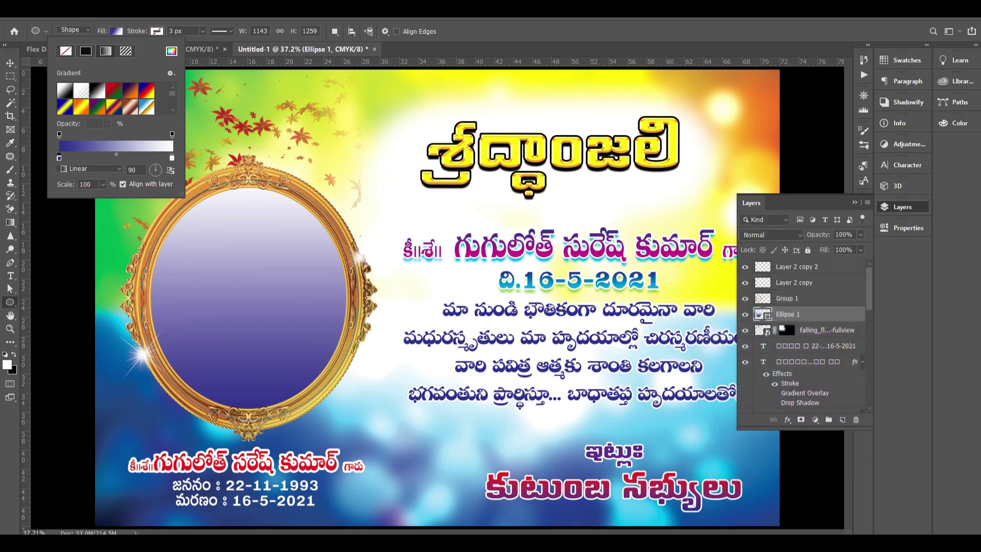
Step: Set the gradient's white color stop to pure magenta with M 100
double_click(172, 159)
key("Tab")
key("Tab")
type("100")
key("Tab")
key("Return")
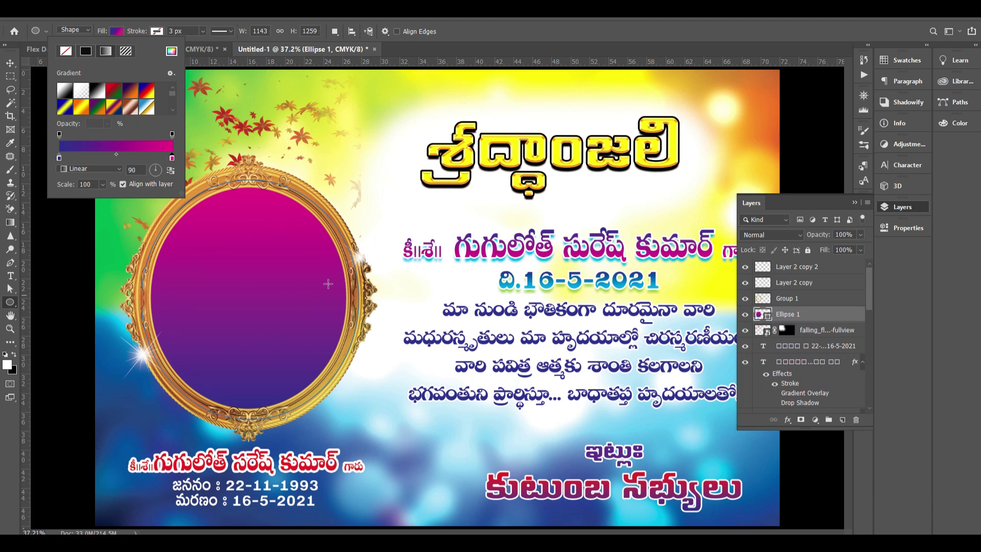
Step: Change the ellipse's gradient style from Linear to Radial
left_click(100, 171)
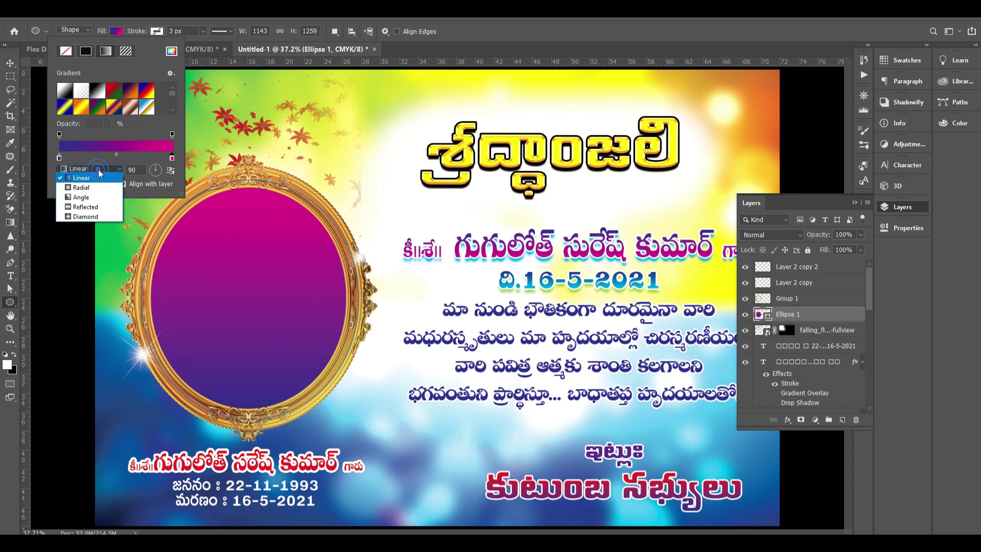
left_click(98, 182)
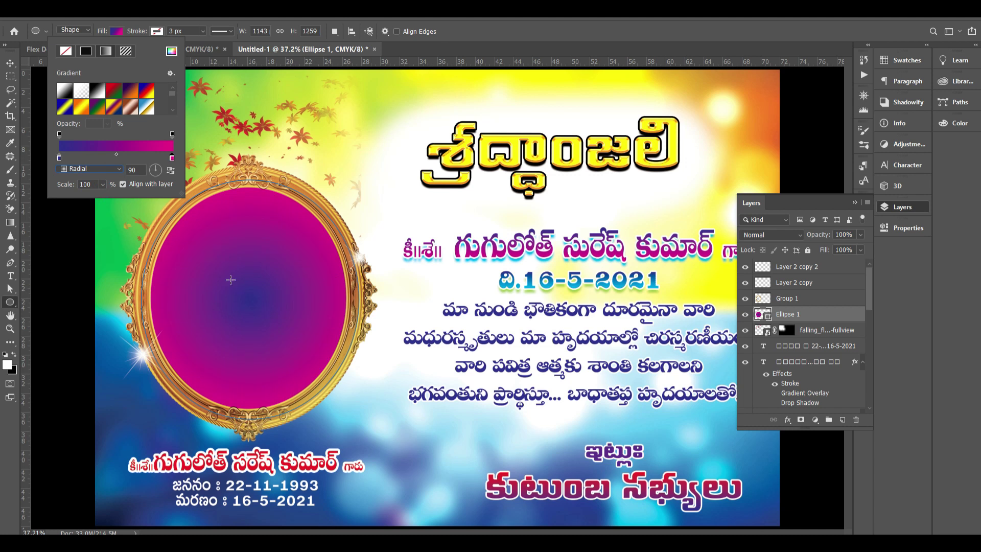
left_click(10, 62)
left_click(10, 62)
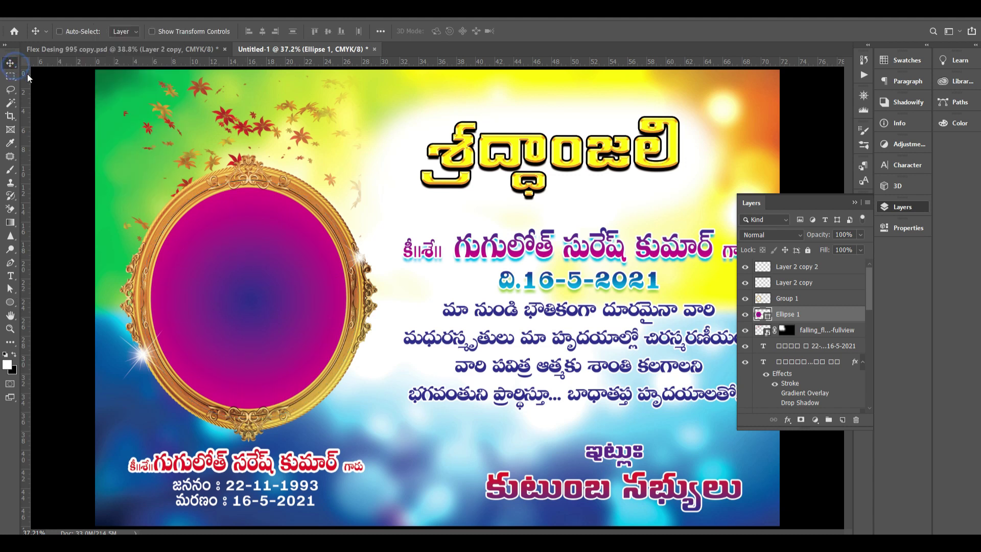
mouse_move(278, 290)
left_mouse_down()
mouse_move(276, 263)
mouse_move(277, 296)
left_mouse_up()
Step: Reverse the ellipse's radial gradient so magenta fills the center and violet the rim
left_click(10, 302)
left_click(117, 31)
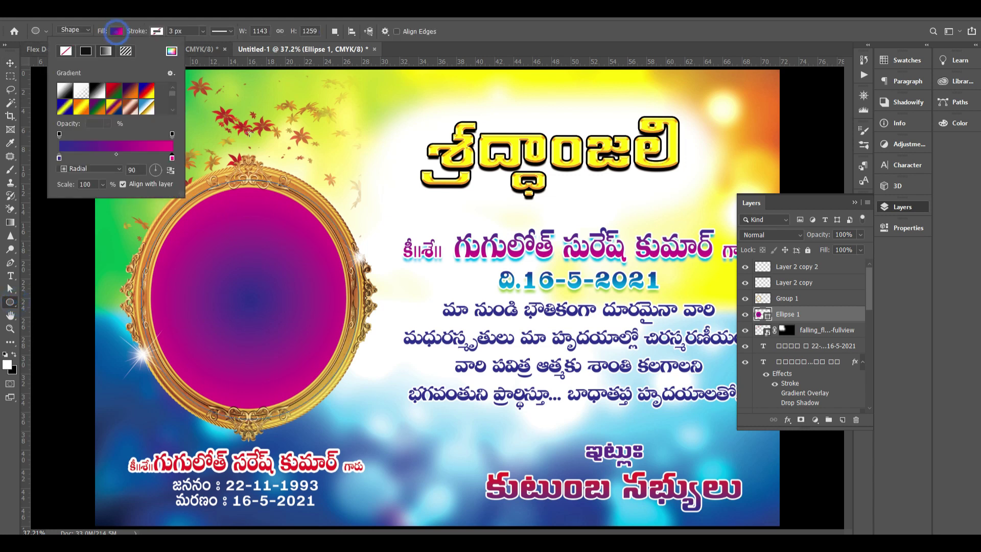
left_click(128, 152)
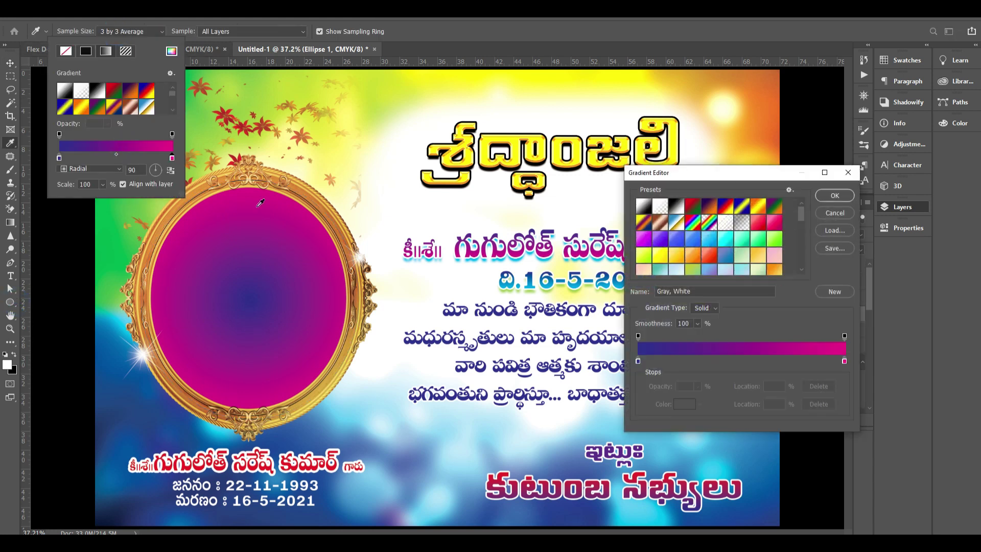
left_click(835, 196)
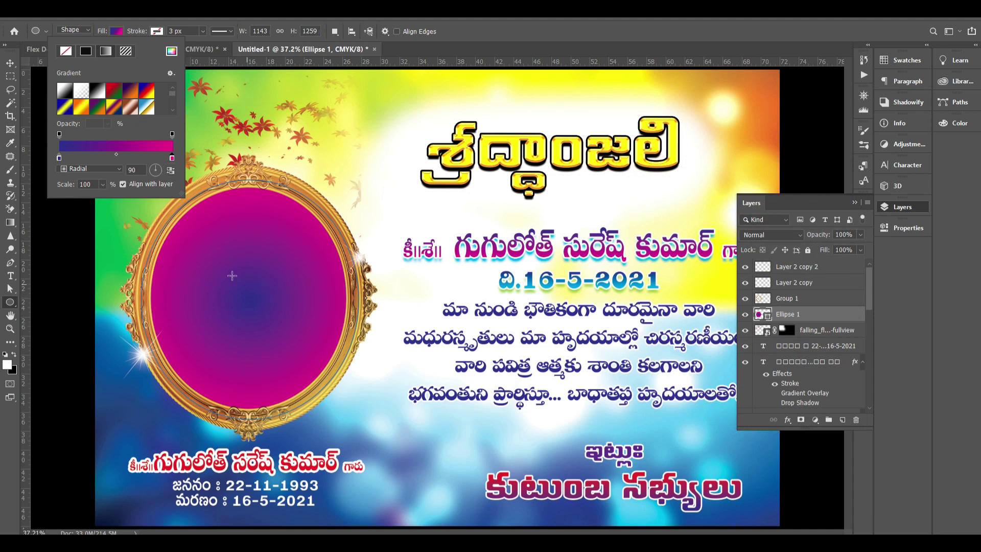
left_click(171, 170)
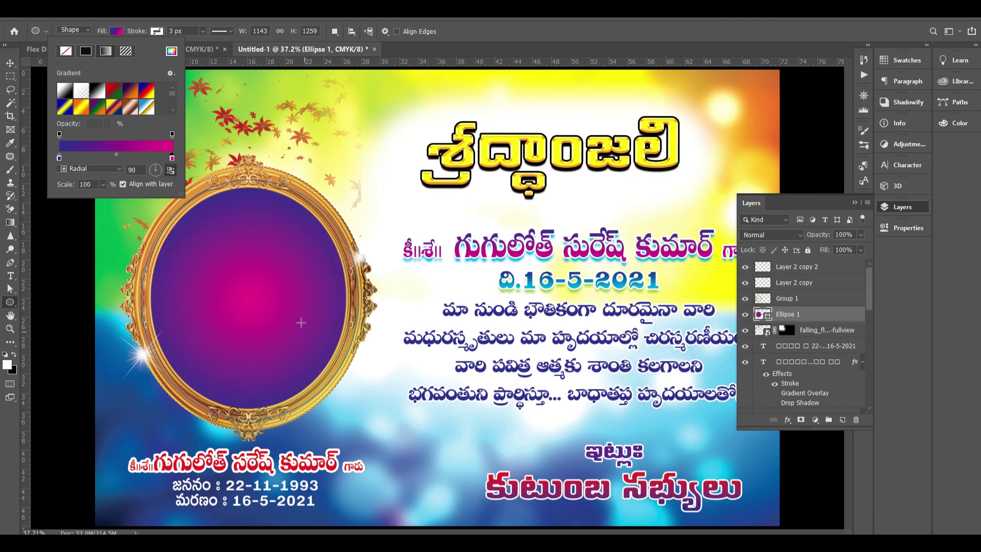
left_click_drag(243, 280, 243, 212)
key("ctrl+z")
key("v")
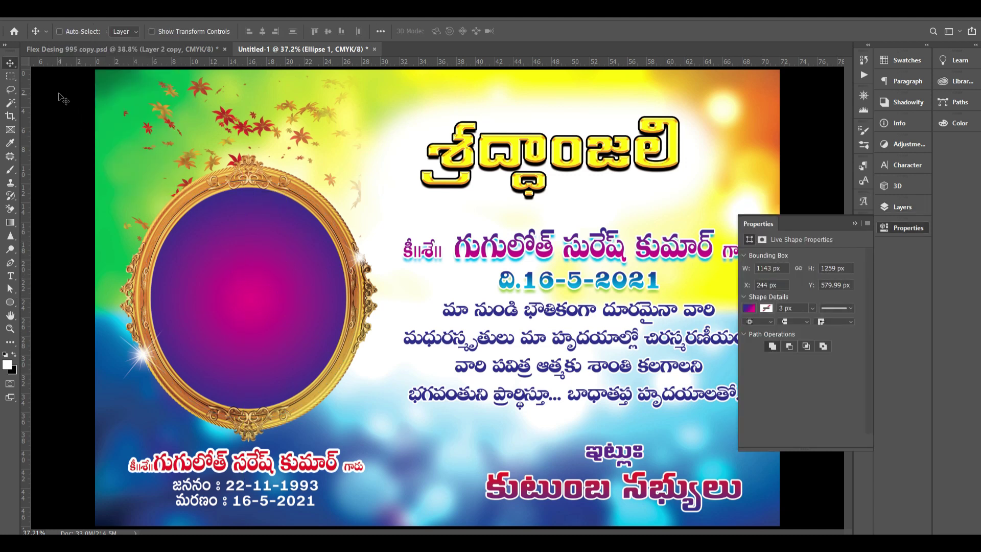
left_click_drag(243, 315, 270, 243)
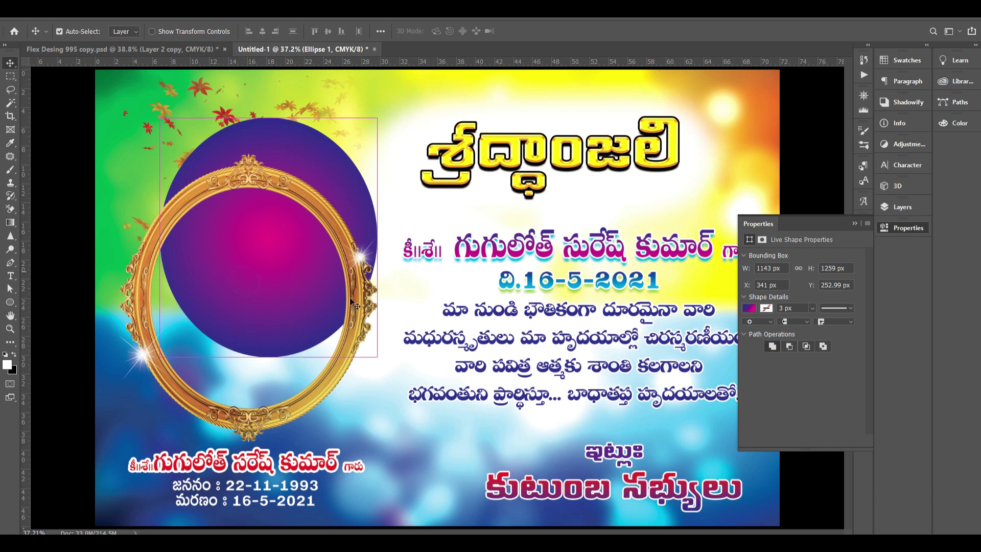
key("ctrl+z")
left_click(751, 309)
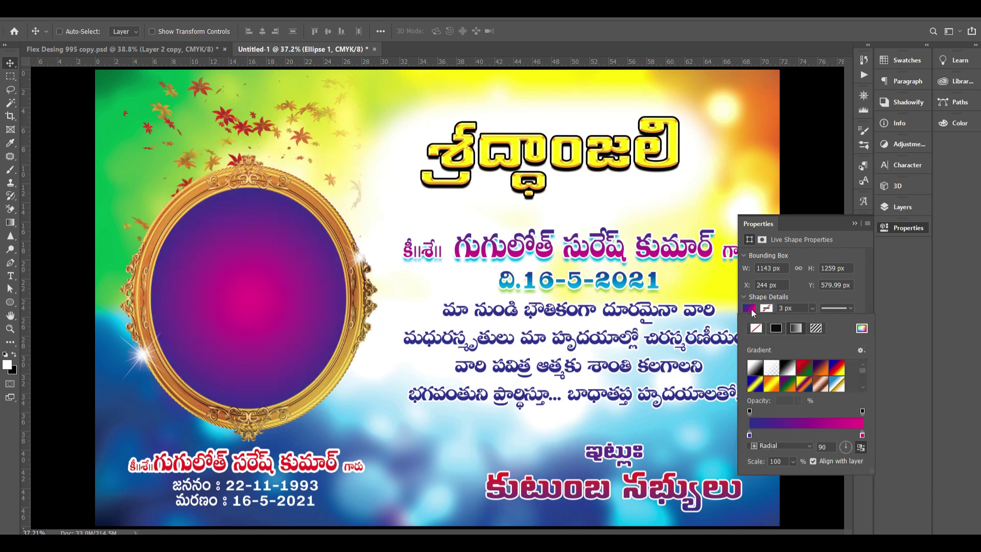
left_click(818, 424)
key("Escape")
left_click(812, 447)
left_click(808, 446)
left_click_drag(234, 288, 252, 271)
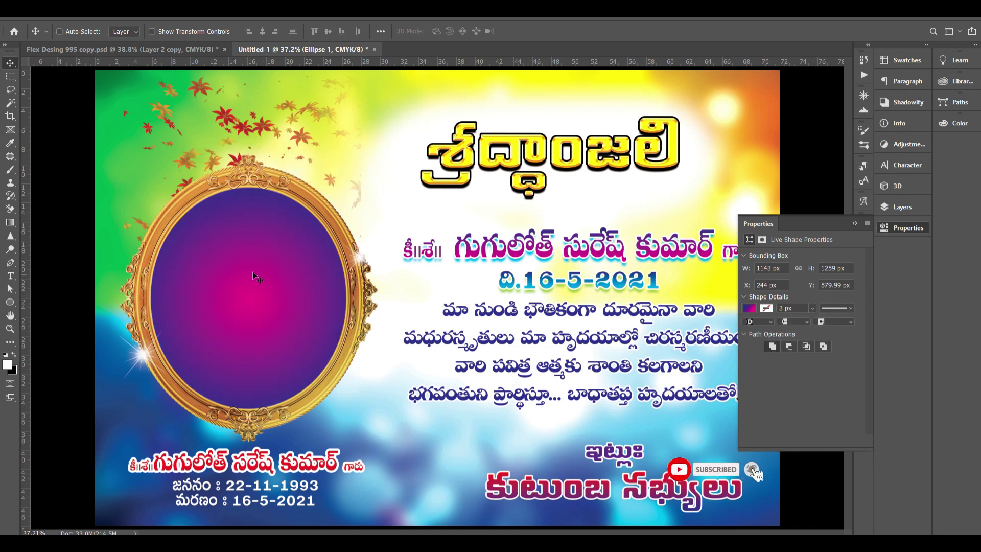
Step: Shift the magenta color stop inward along the ellipse's gradient to widen the magenta center
left_click(746, 309)
left_click(829, 422)
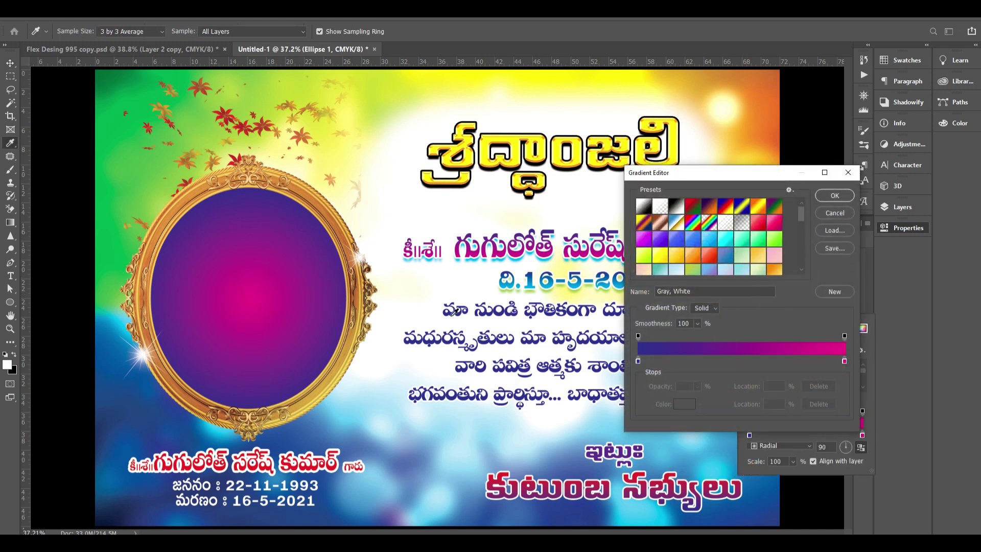
left_click_drag(844, 360, 764, 361)
key("ctrl+z")
key("Return")
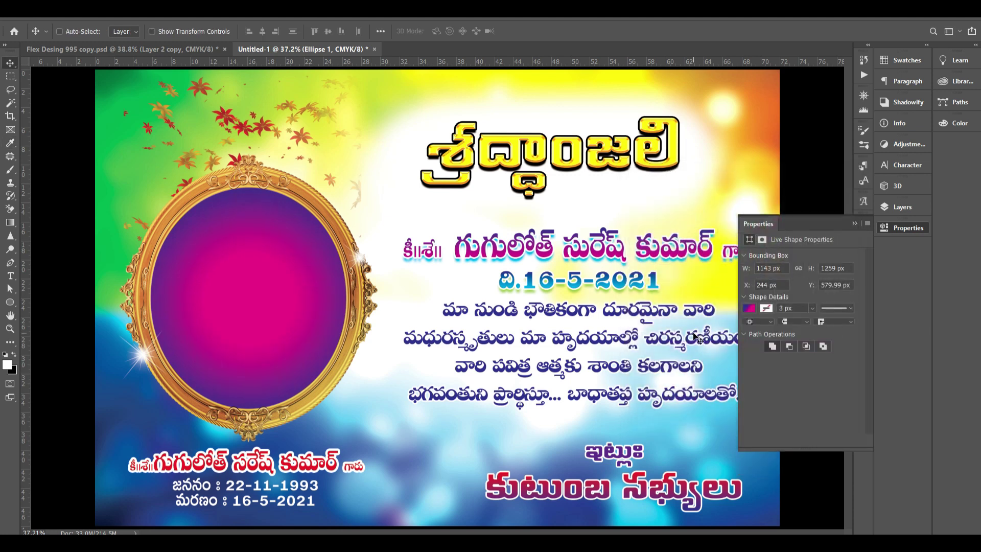
left_click_drag(272, 281, 284, 232)
key("ctrl+z")
Step: Copy the hanging lamp from Flex Desing 995 copy.psd to both sides above Untitled-1's frame and flip the right-hand lamp horizontally
left_click(153, 48)
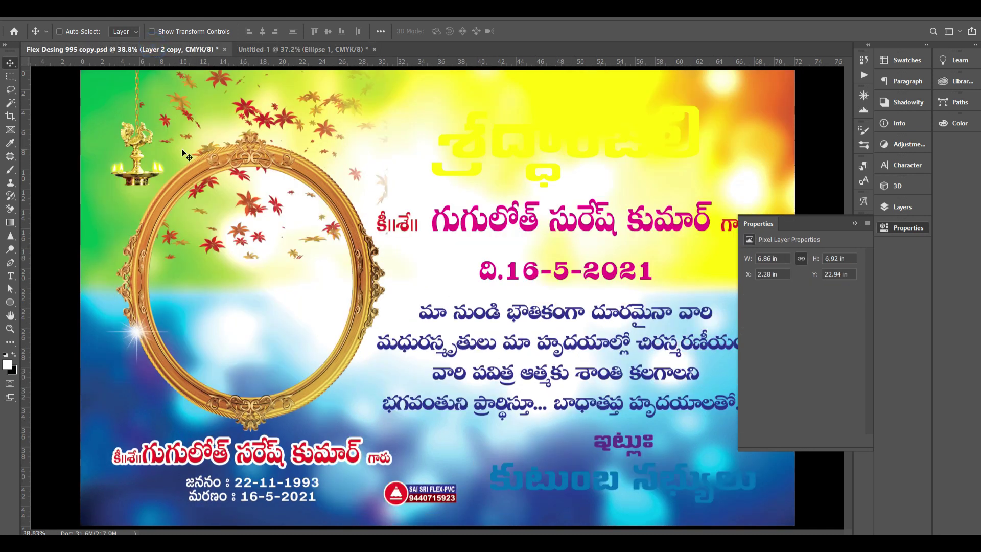
left_click_drag(146, 143, 372, 141)
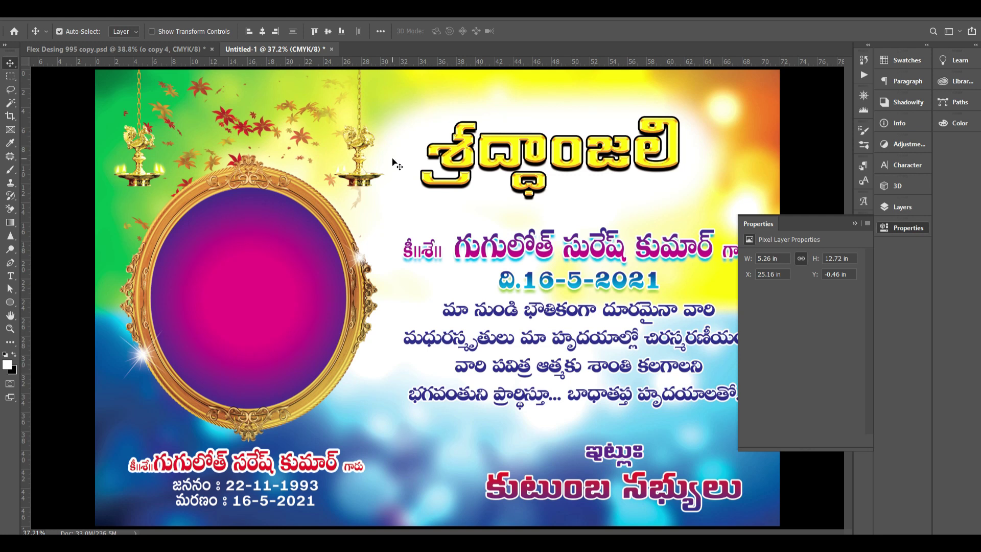
key("ctrl+t")
right_click(358, 141)
left_click(403, 267)
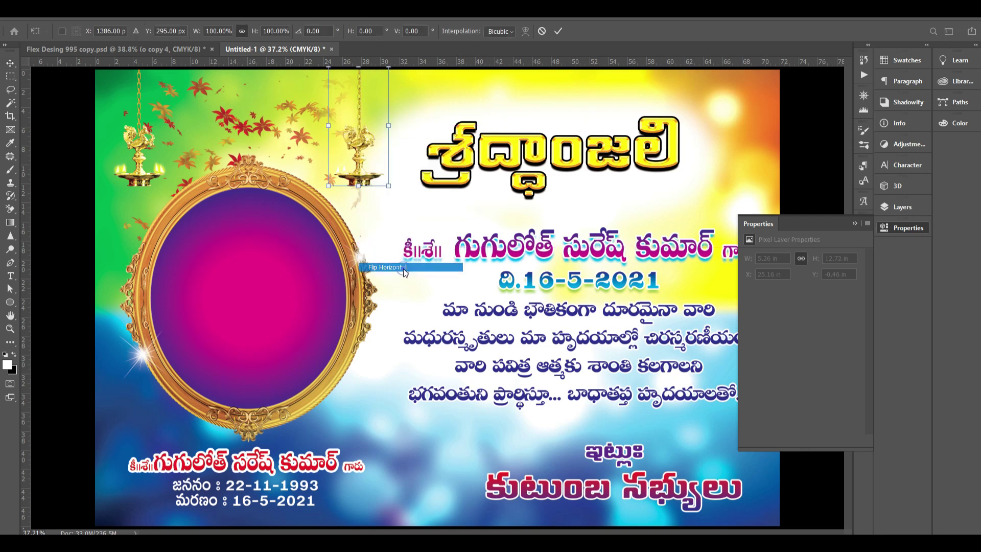
key("Return")
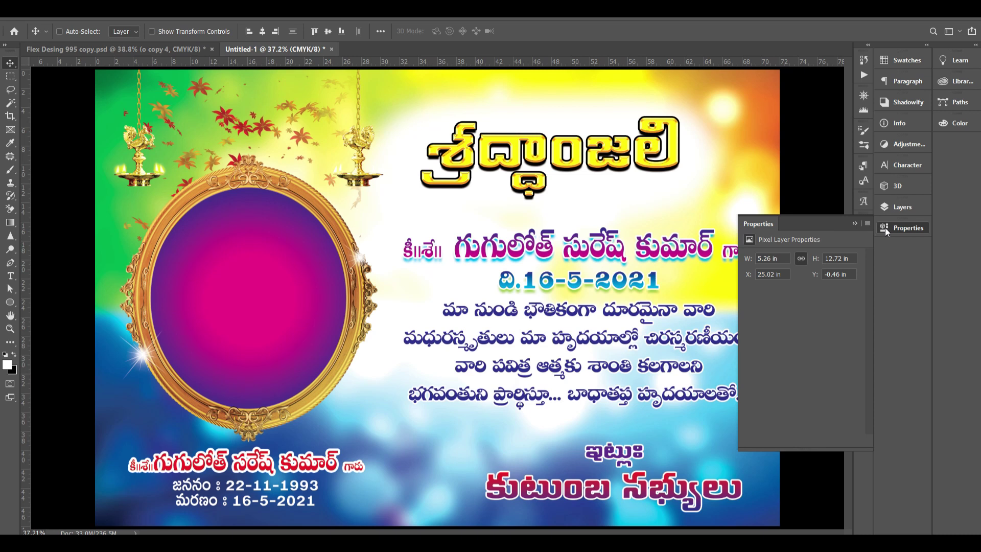
left_click(885, 228)
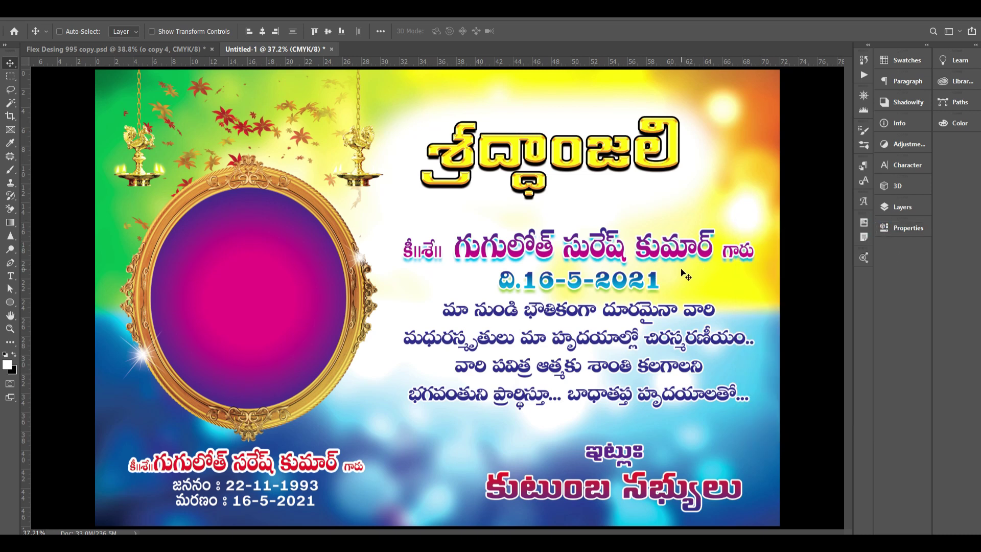
Step: Nudge the four-line Telugu message slightly down
key("ctrl+minus")
left_click(625, 349, "ctrl")
key("shift+Down")
key("shift+Down")
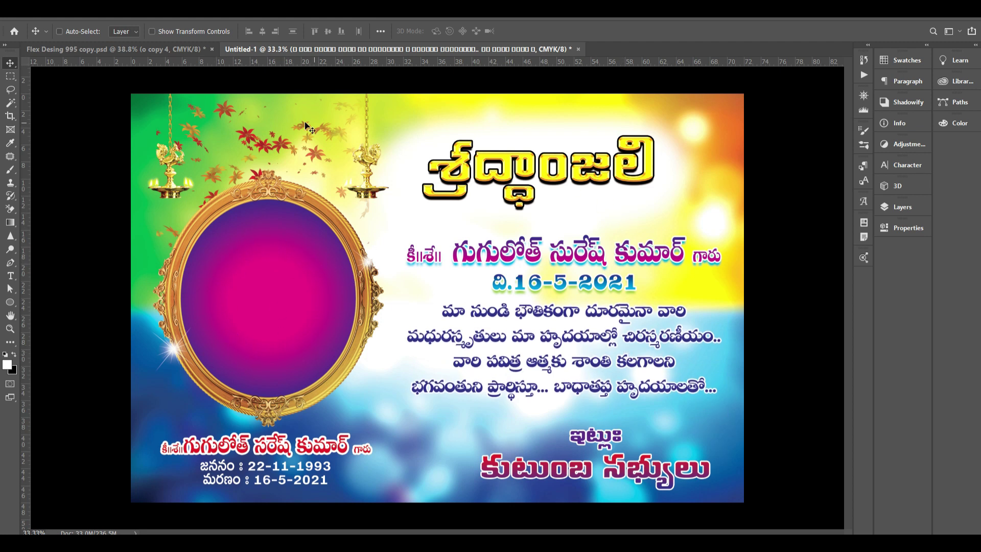
Step: Nudge the large yellow title slightly up, away from the text lines beneath it
left_click_drag(587, 172, 601, 160)
key("ctrl+z")
key("shift+Up")
key("shift+Up")
key("shift+Up")
key("shift+Up")
left_click(605, 211)
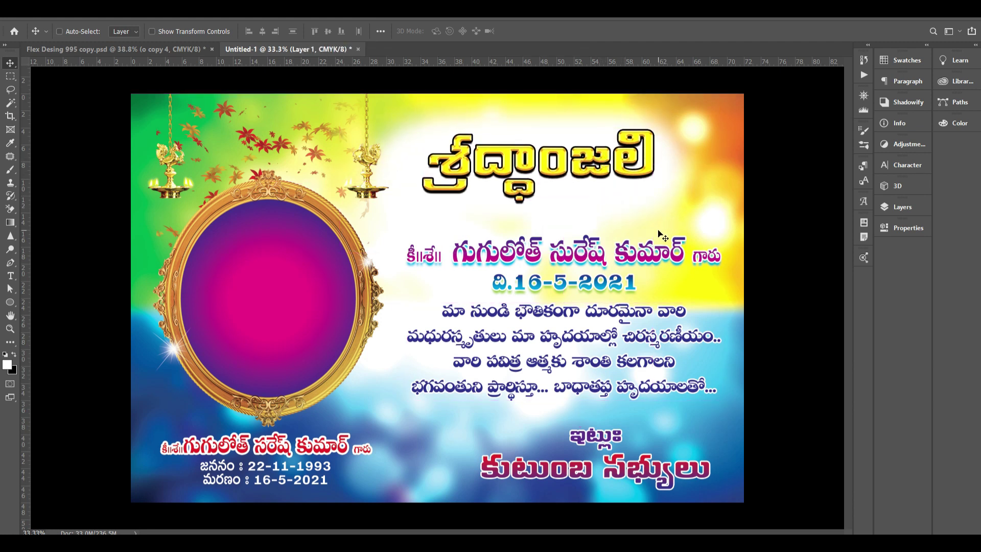
left_click_drag(601, 255, 610, 224)
key("ctrl+z")
right_click(599, 285)
left_click(608, 289, "shift")
left_click_drag(603, 287, 613, 207)
key("ctrl+z")
right_click(604, 320)
left_click(630, 324, "shift")
key("ctrl+z")
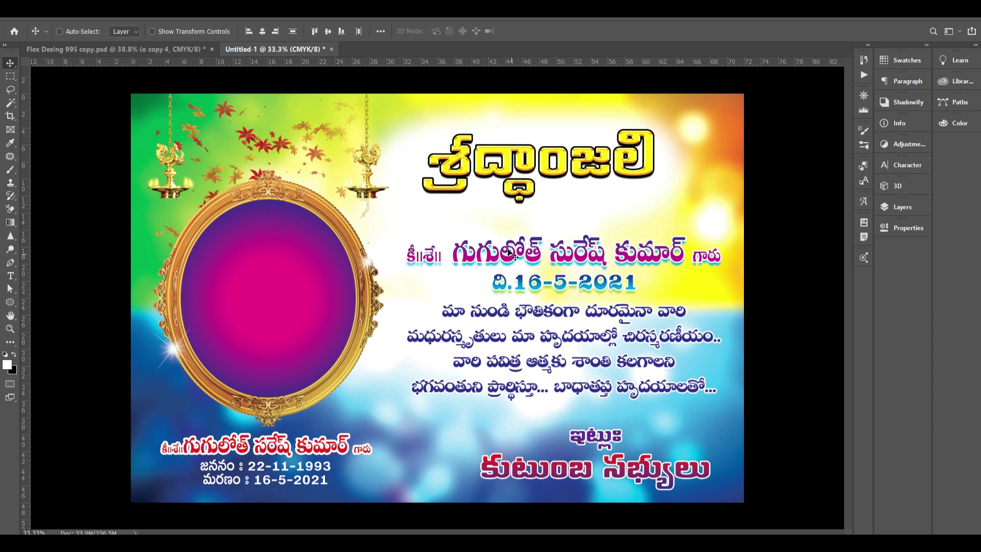
Step: Draw a white rectangle about 3432 × 2268 px directly above the Layer 2 copy 3 background, inset from the banner edges
right_click(415, 108)
left_click(434, 121)
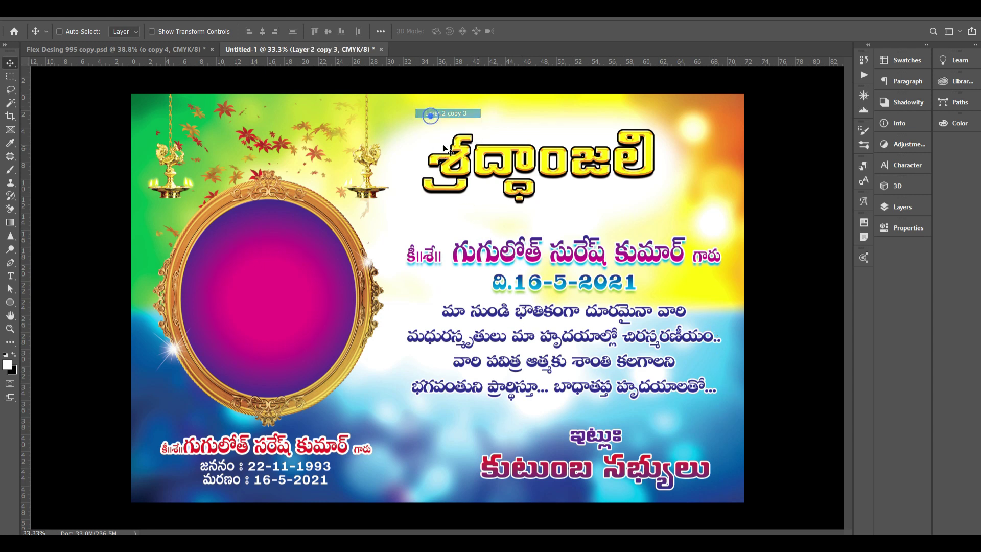
key("F7")
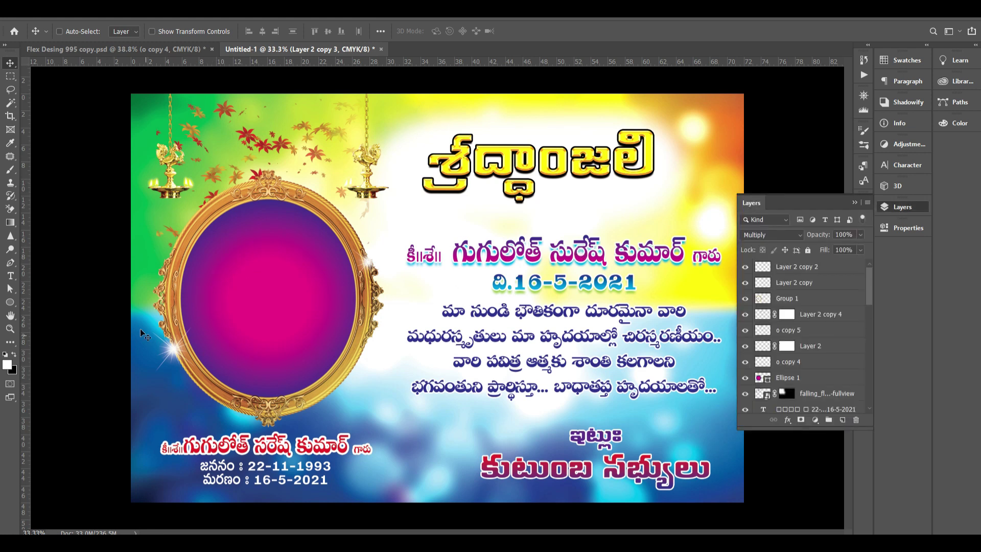
right_click(157, 106)
left_click(185, 117)
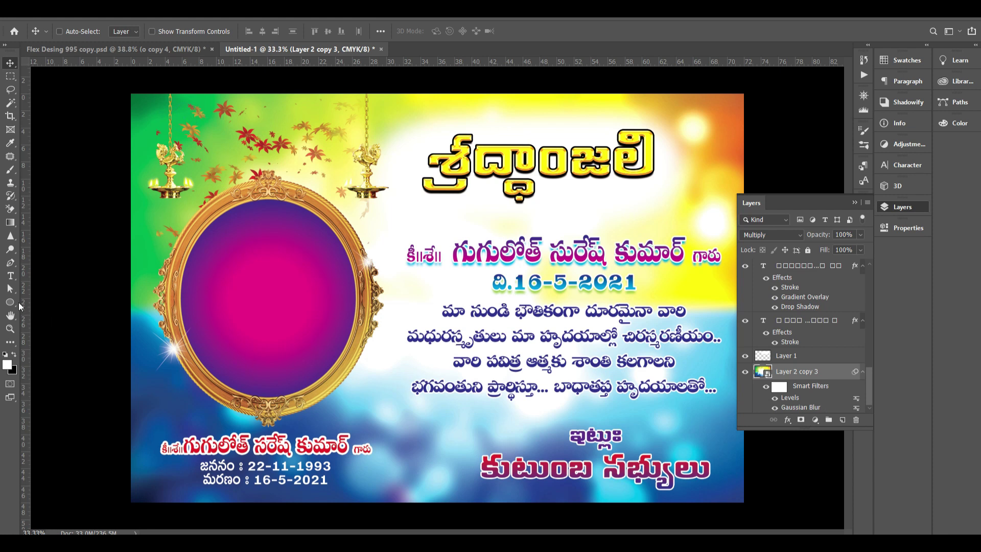
left_click(11, 302)
right_click(9, 304)
left_click(33, 305)
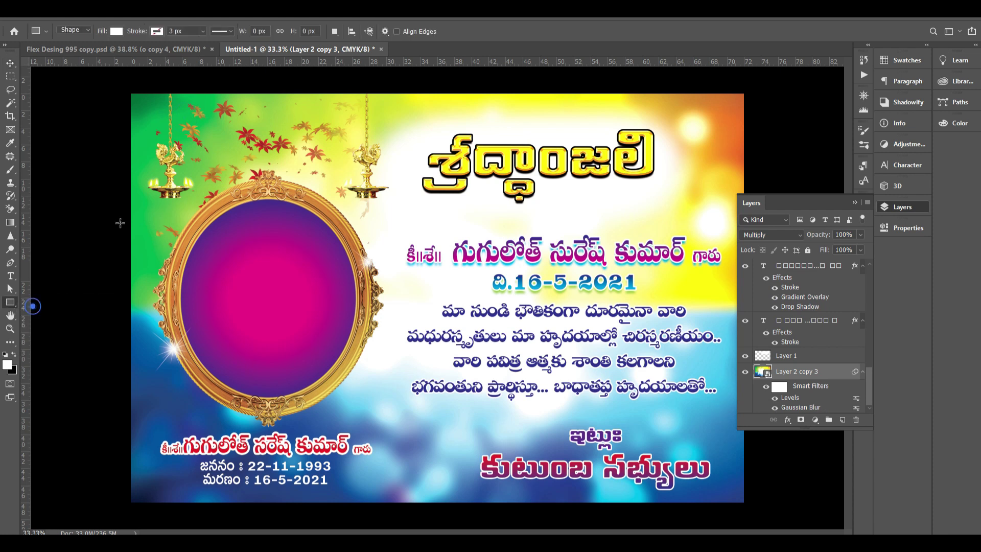
left_click_drag(145, 107, 727, 492)
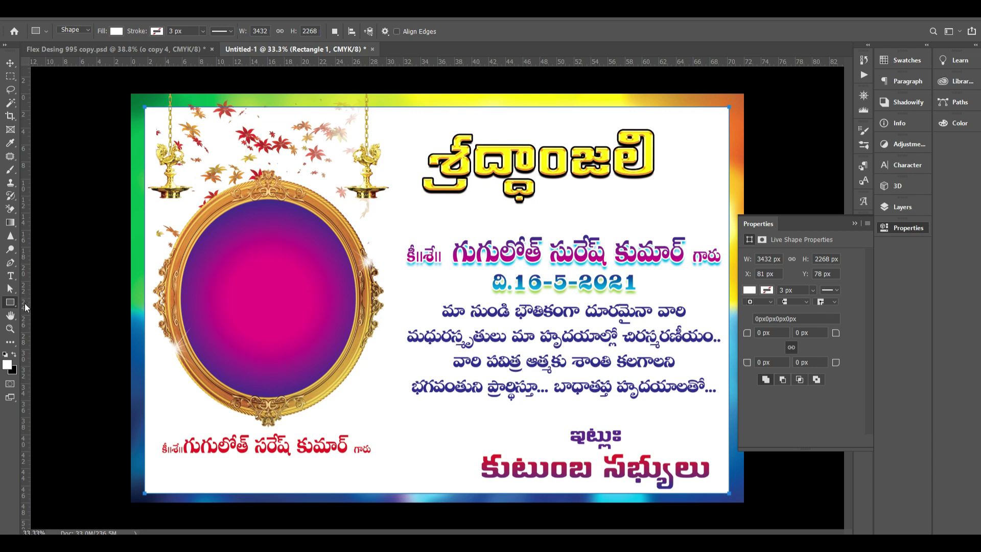
Step: Remove the inset rectangle's fill and give it a 20 px white stroke
left_click(116, 32)
left_click(65, 50)
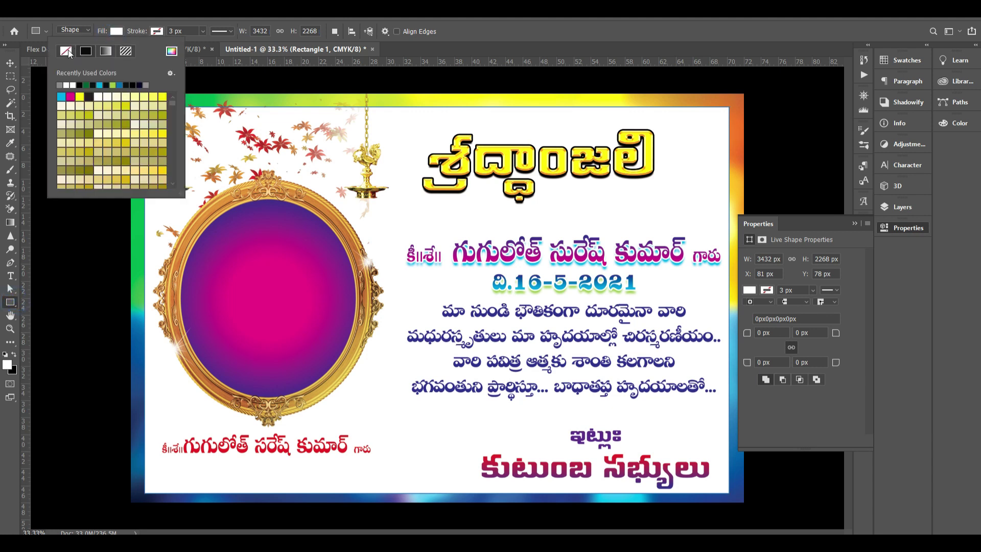
left_click_drag(182, 31, 113, 33)
type("20")
key("Tab")
left_click(156, 32)
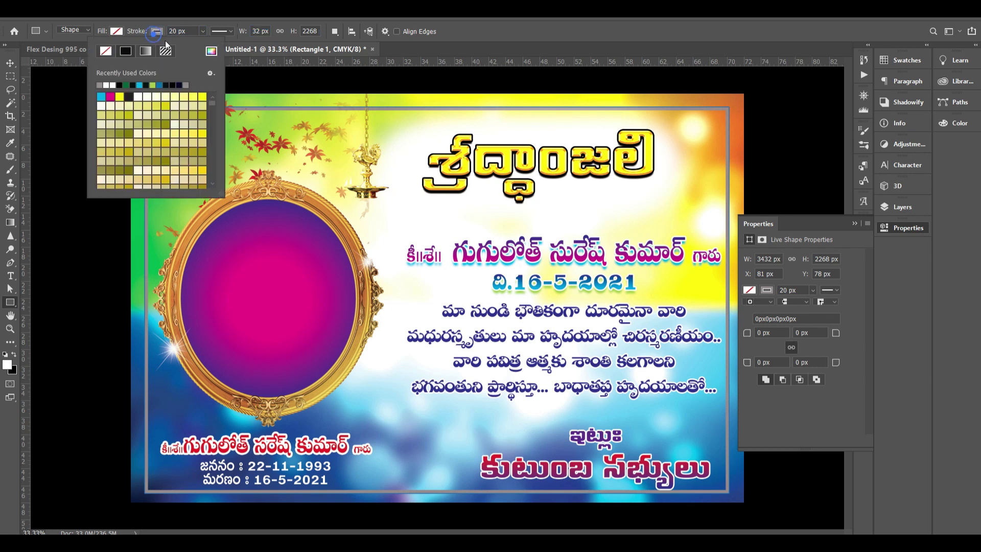
left_click(105, 85)
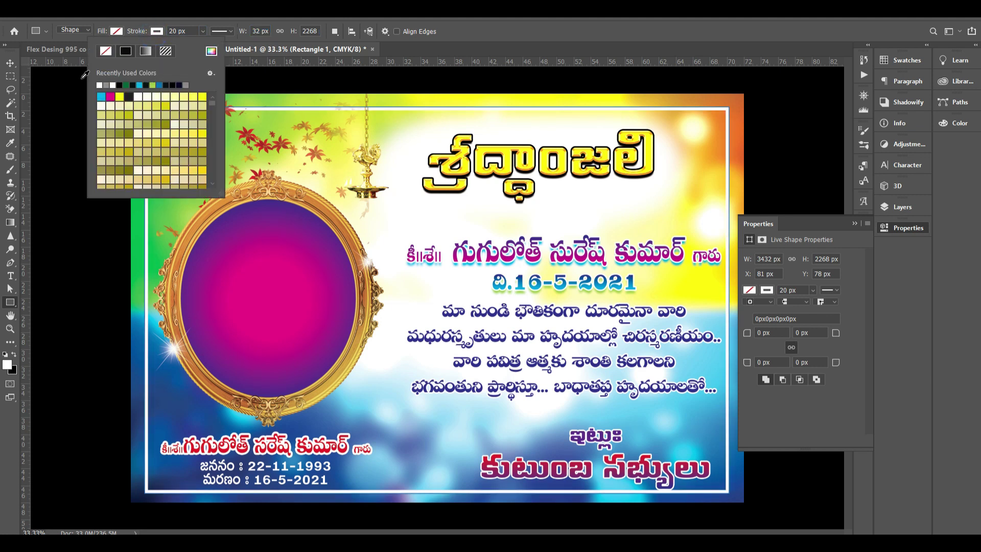
Step: Centre the white border rectangle horizontally and vertically on the whole canvas
left_click(15, 61)
key("ctrl+a")
left_click(263, 32)
left_click(327, 36)
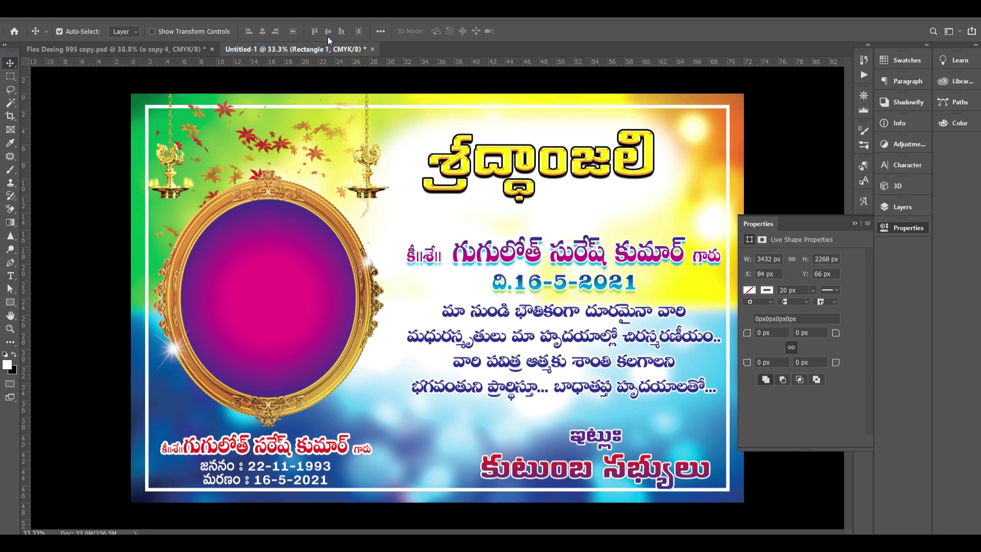
Step: Examine the artwork with the Layer 2 copy 3 background temporarily hidden, and the white border beside the yellow title at 100%
left_click(898, 233)
key("F7")
left_click(695, 210, "ctrl")
left_click_drag(695, 210, 723, 190)
left_click(484, 207)
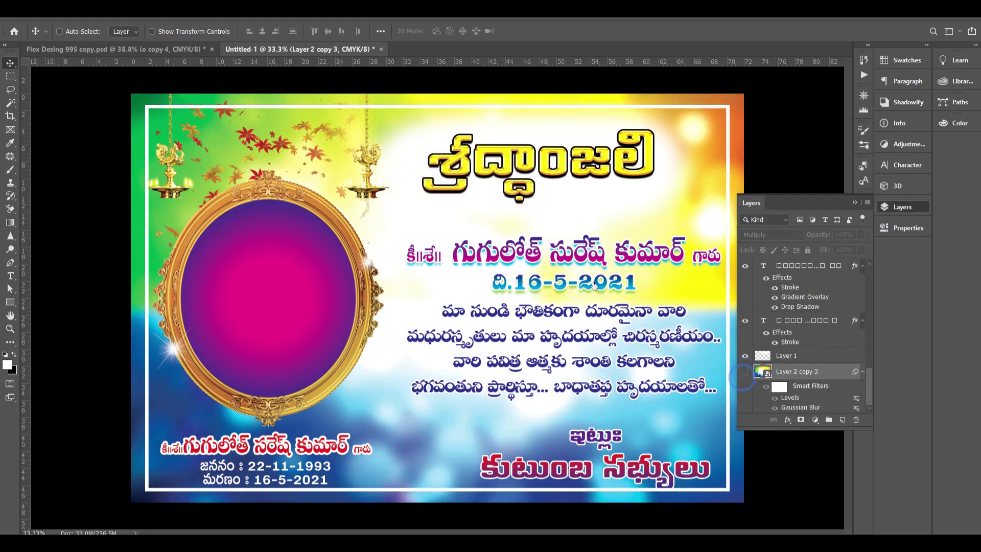
key("ctrl")
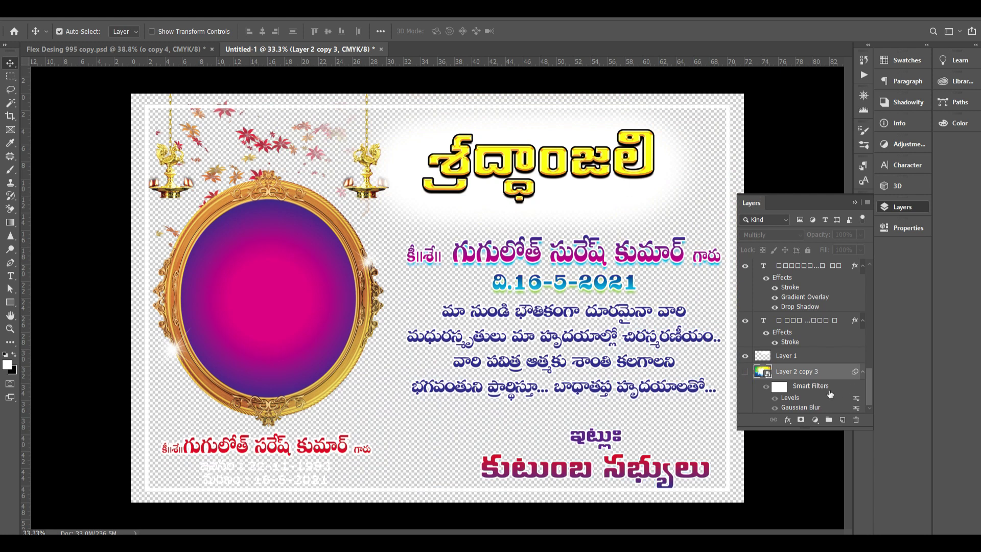
left_click(745, 372)
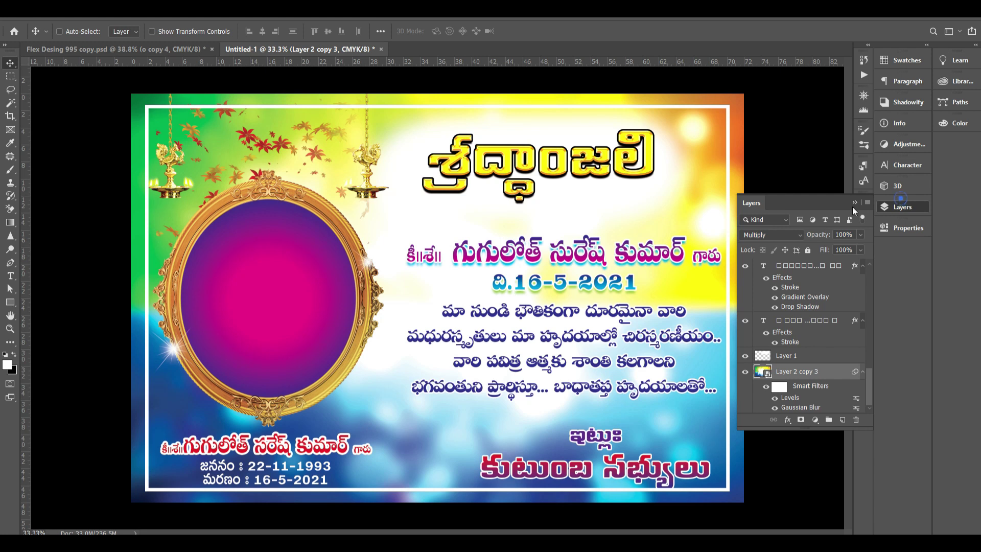
left_click(903, 207)
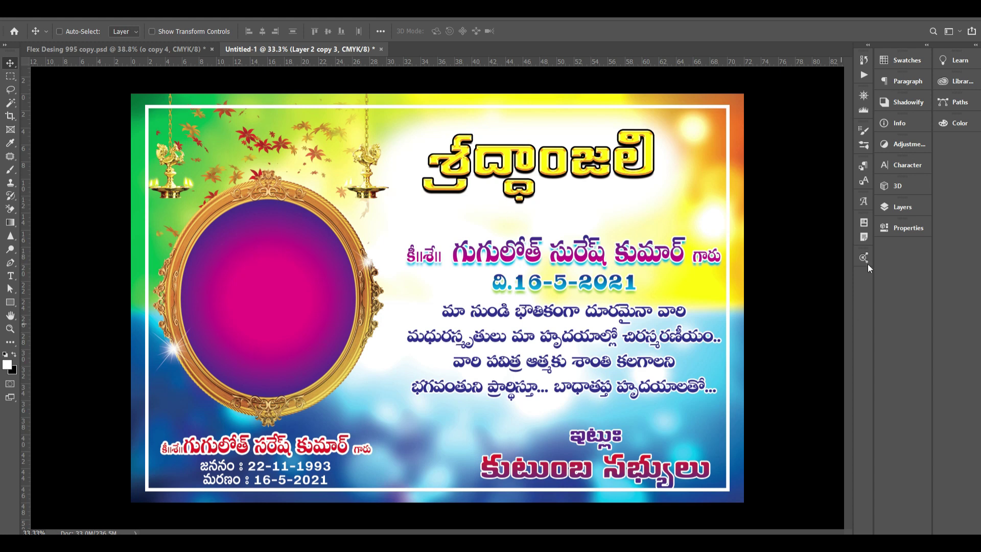
left_click_drag(708, 124, 792, 192)
key("ctrl+1")
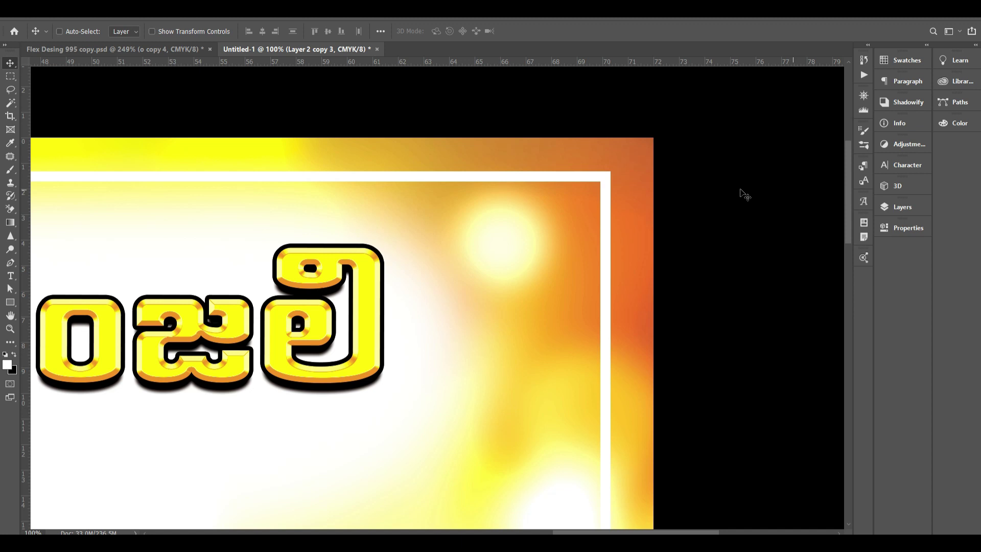
scroll(745, 193, "down", 1)
key("ctrl+0")
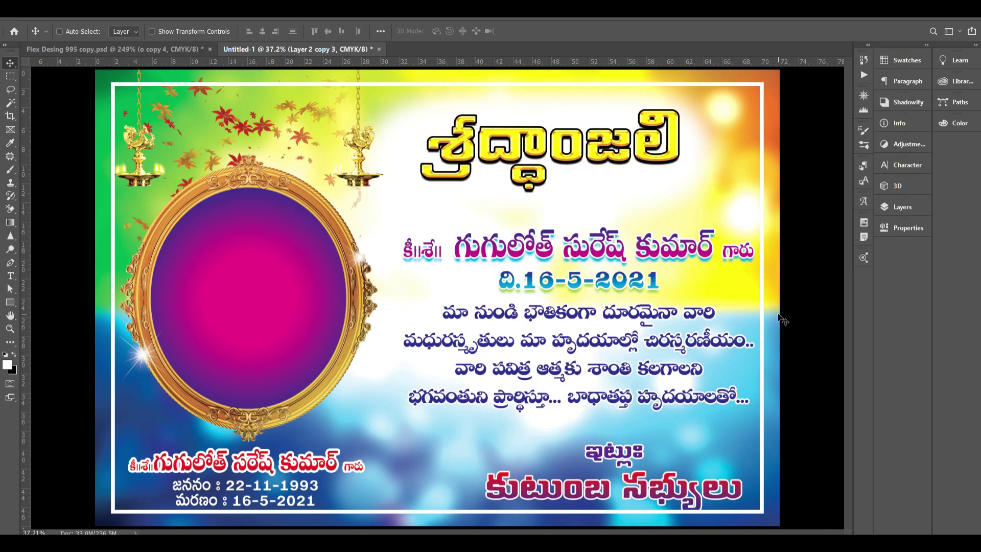